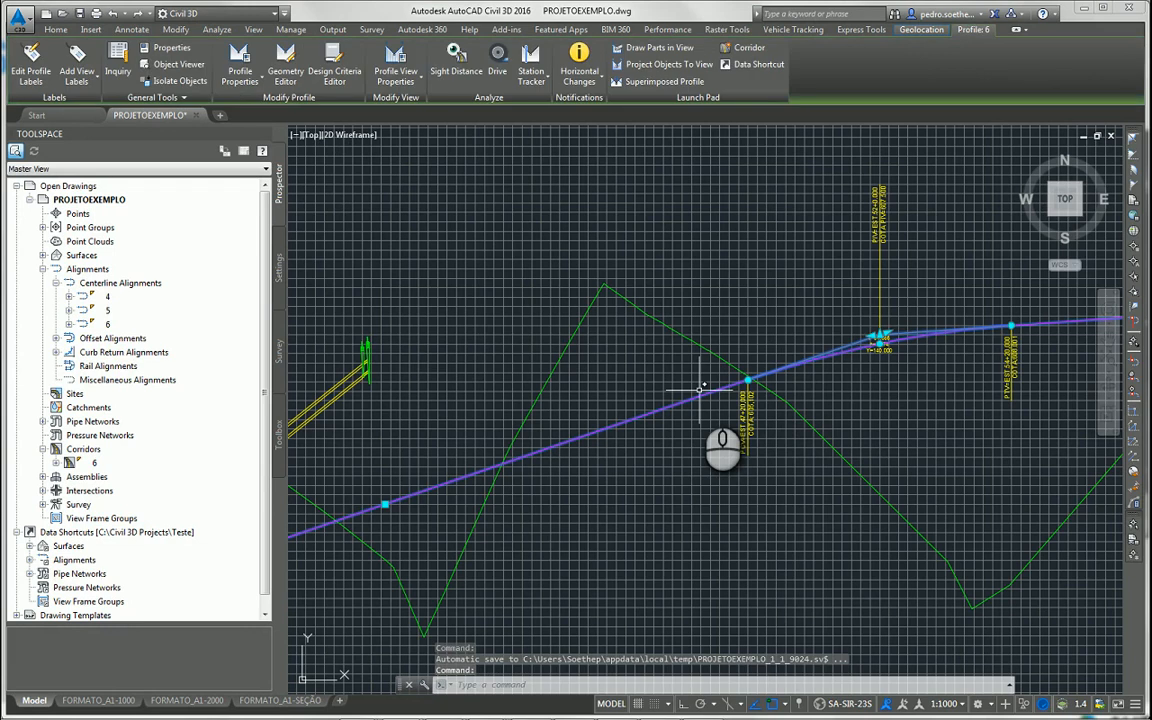
Stretch the design profile's vertical intersection point at station 52+0.000 upward, well above the terrain line.
left_click(881, 336)
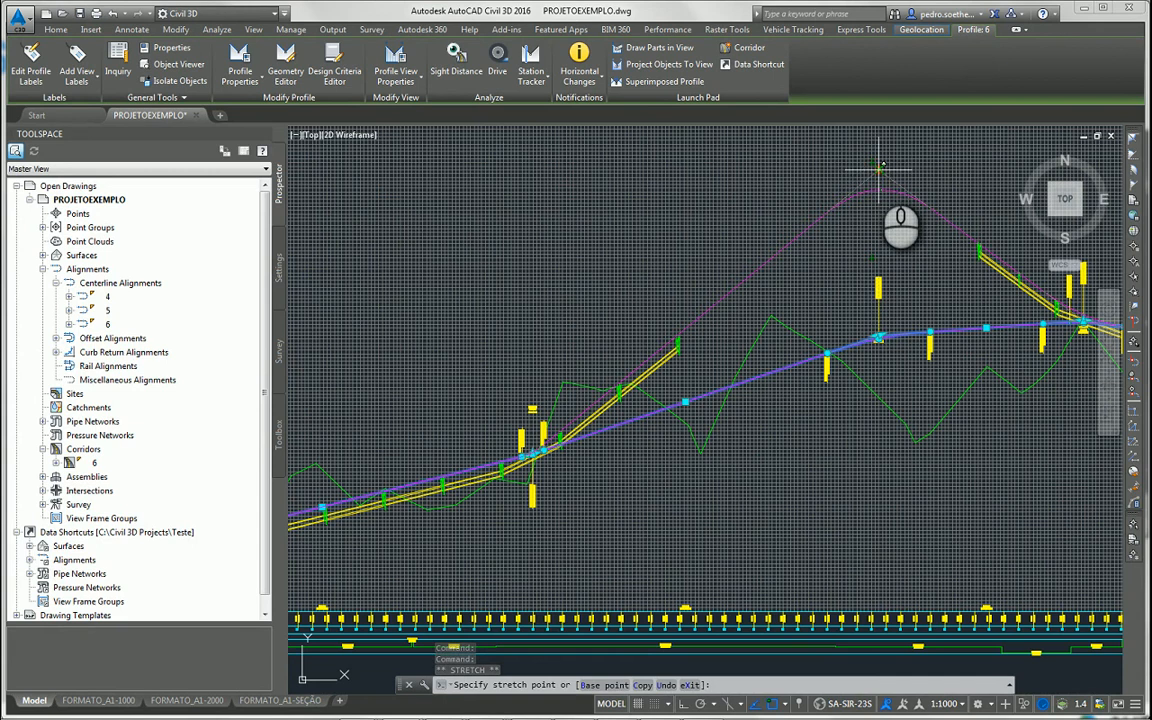
left_click(875, 164)
key("Escape")
scroll(890, 340, "down", 10)
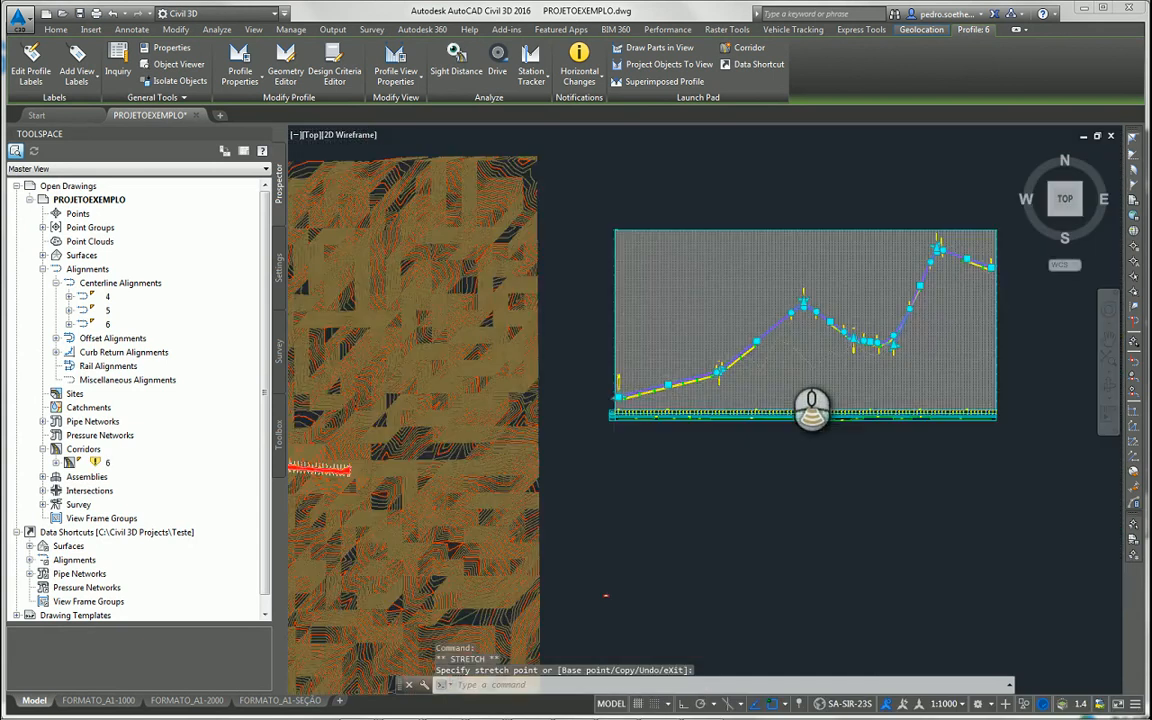
right_click(105, 462)
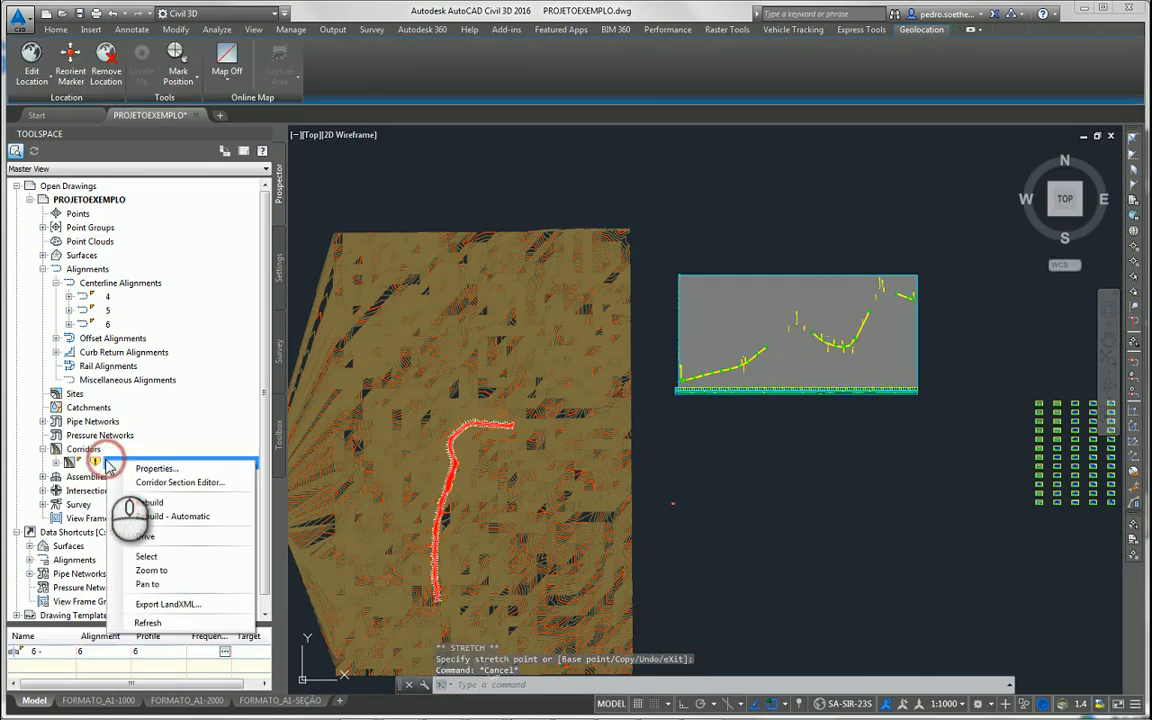
left_click(155, 500)
left_click(770, 495)
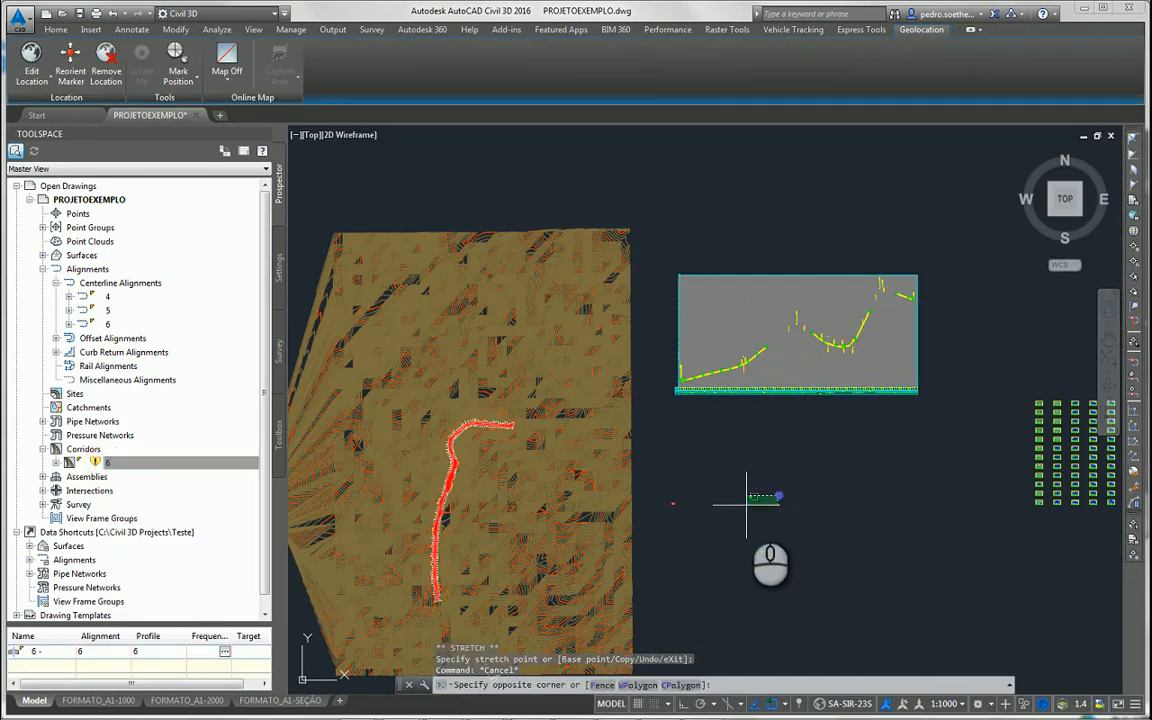
scroll(450, 485, "up", 5)
scroll(447, 487, "up", 5)
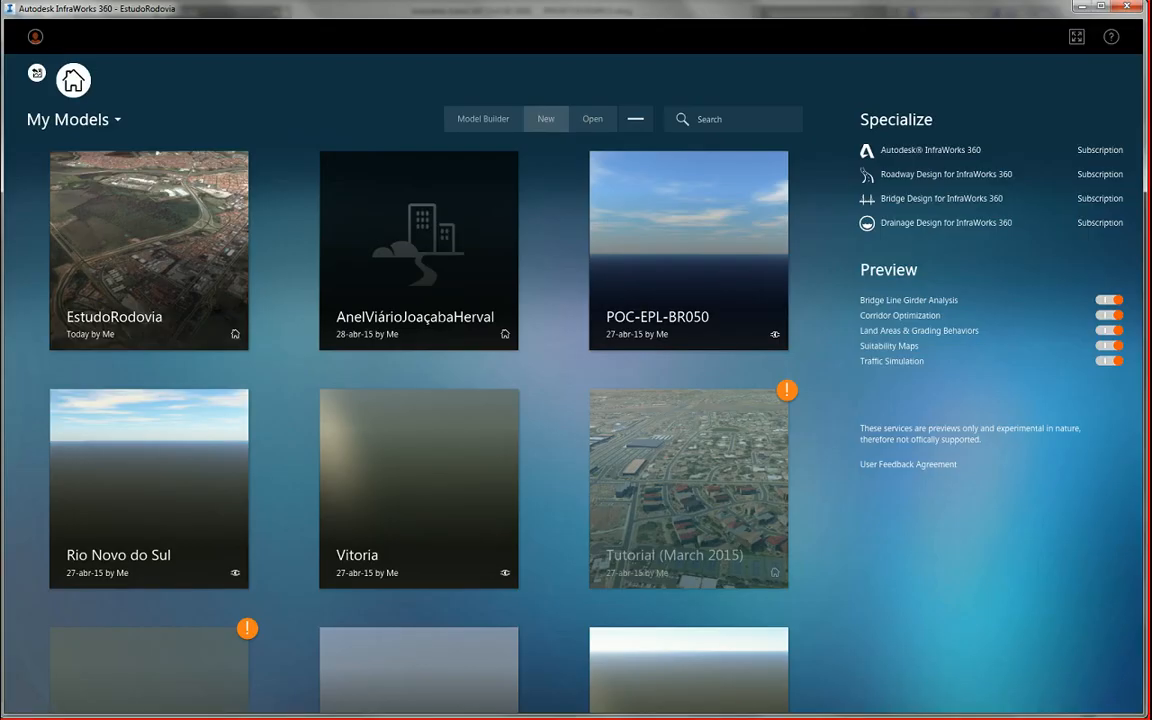
Switch to InfraWorks 360, open the EstudoRodovia model and activate the ProjetoCivil3D3 proposal.
left_click(124, 276)
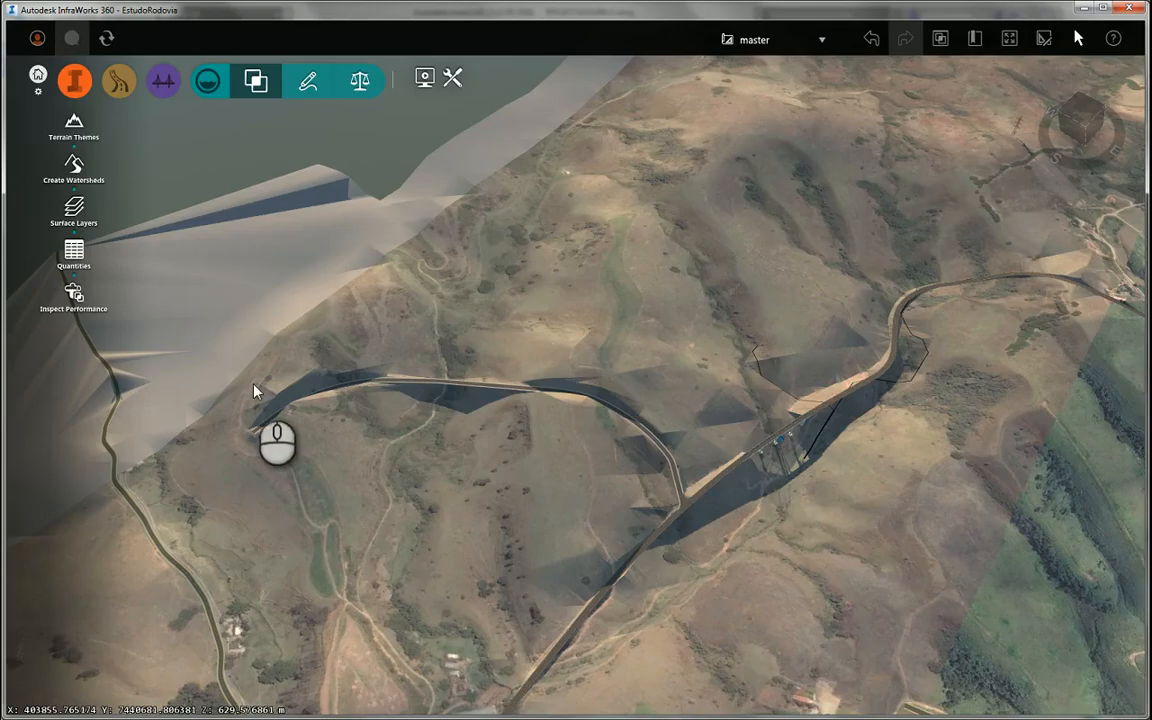
left_click(822, 40)
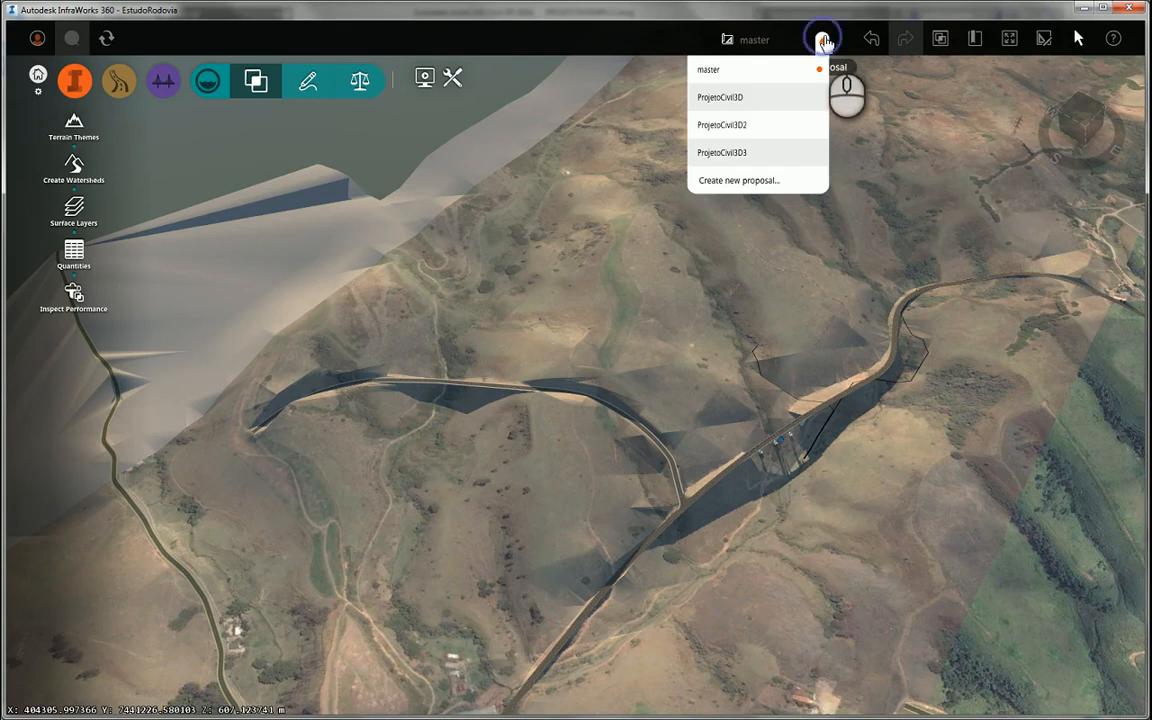
left_click(721, 158)
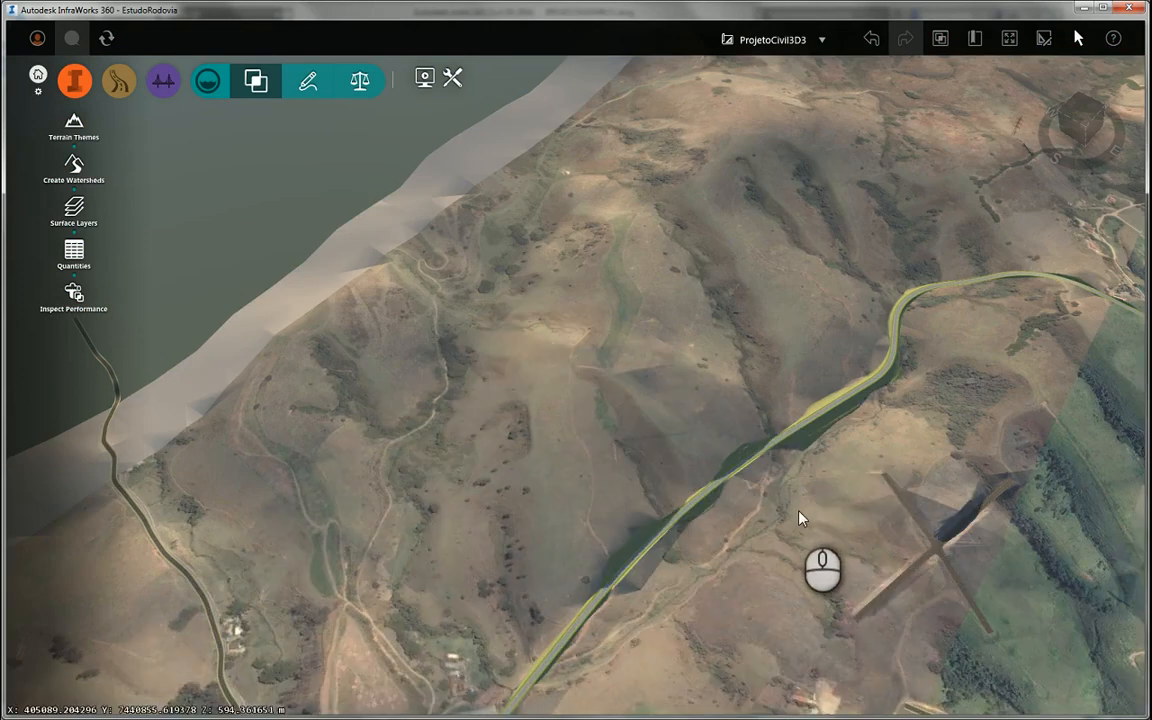
Examine the highway imported from Civil 3D and its side slopes on the 3D terrain.
left_click_drag(799, 511, 851, 459)
scroll(798, 416, "up", 3)
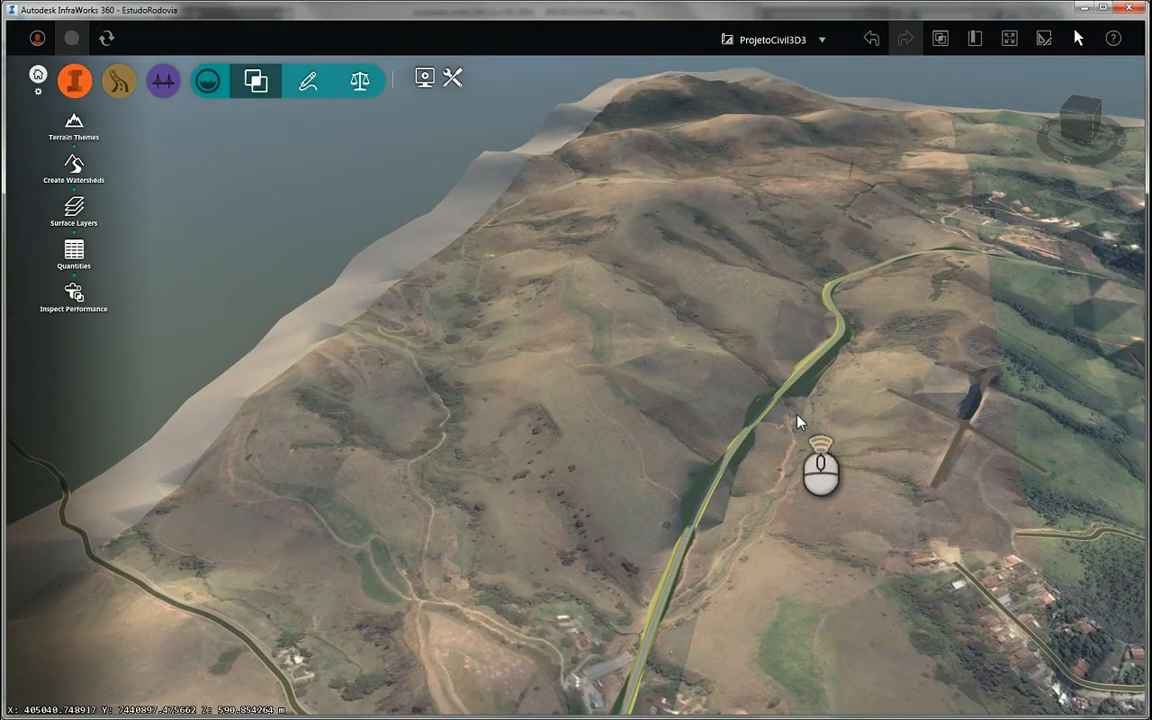
left_click_drag(752, 458, 723, 462)
scroll(750, 460, "down", 3)
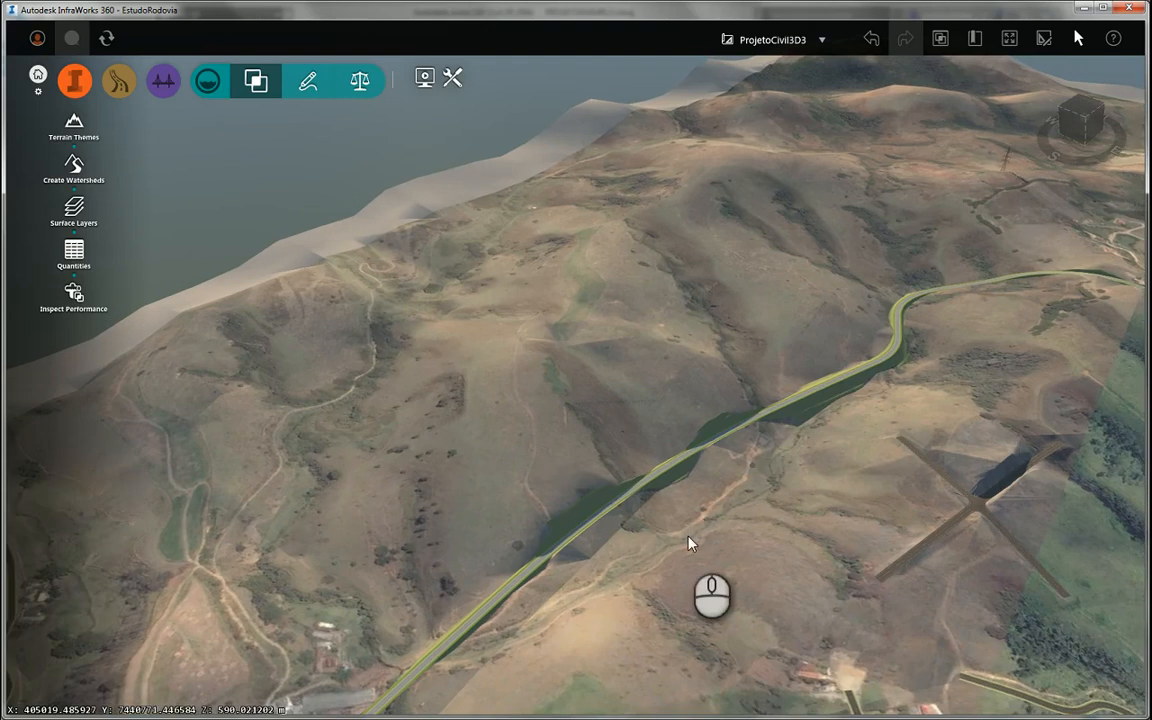
right_click_drag(688, 536, 824, 410)
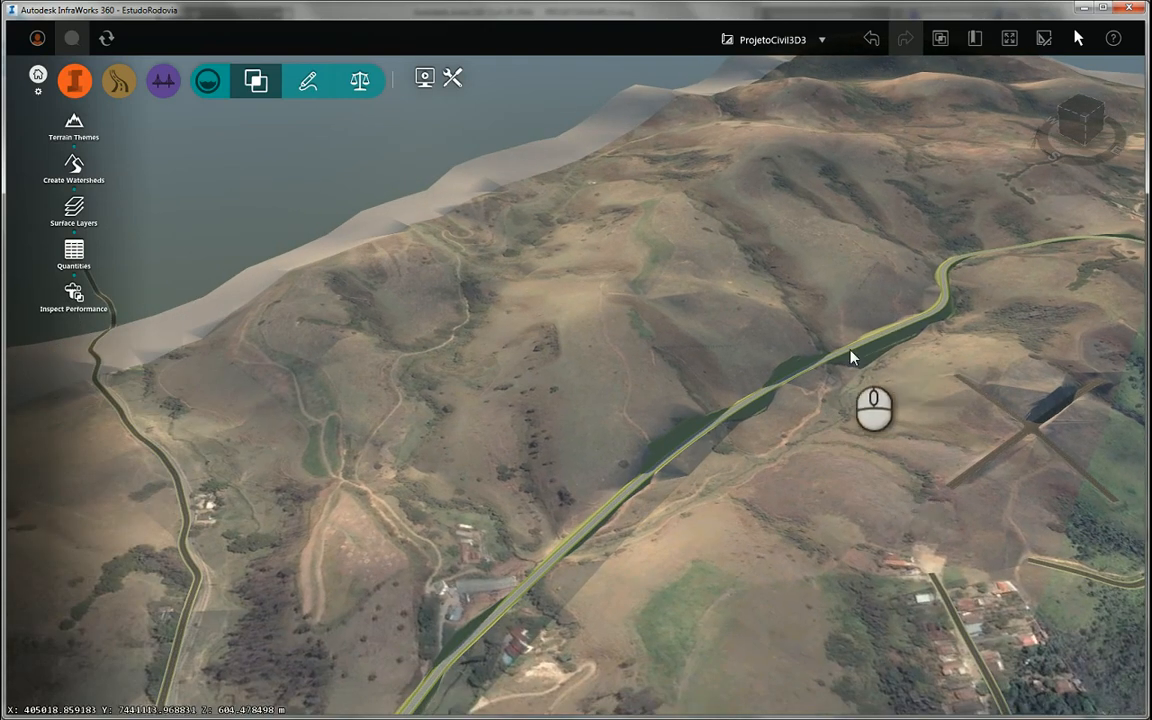
left_click_drag(862, 423, 866, 364)
right_click_drag(857, 340, 1020, 490)
right_click_drag(972, 435, 802, 458)
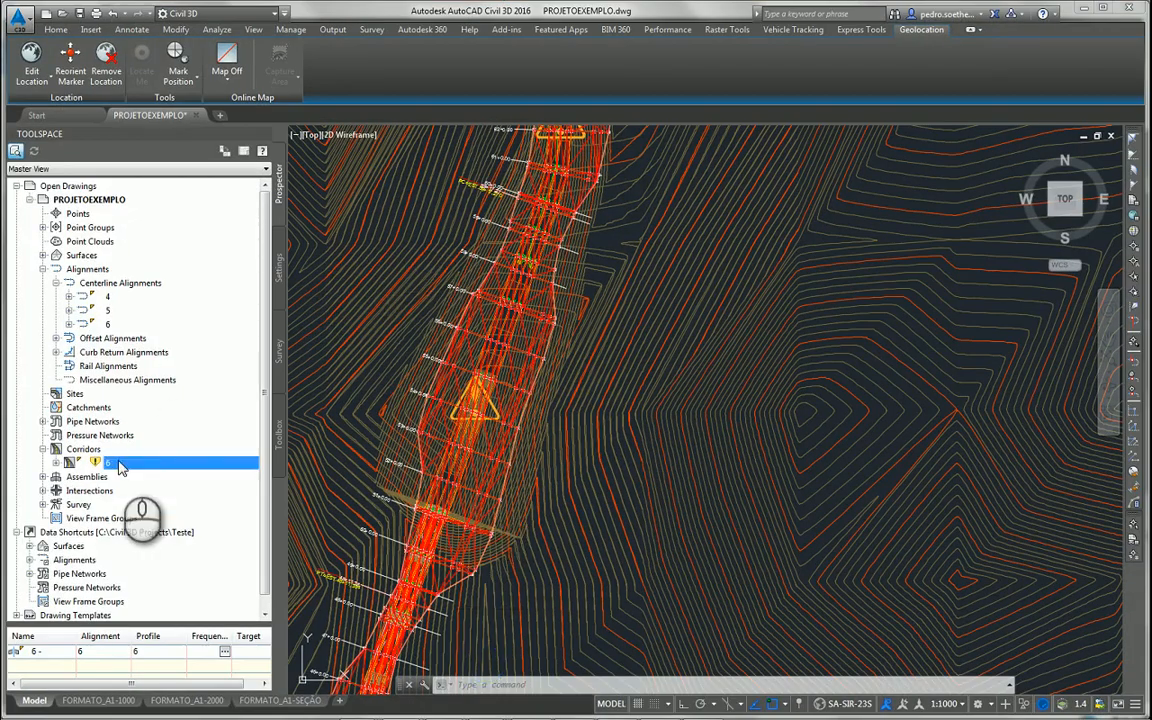
Switch to Civil 3D, rebuild corridor 6 and save the drawing.
right_click(119, 467)
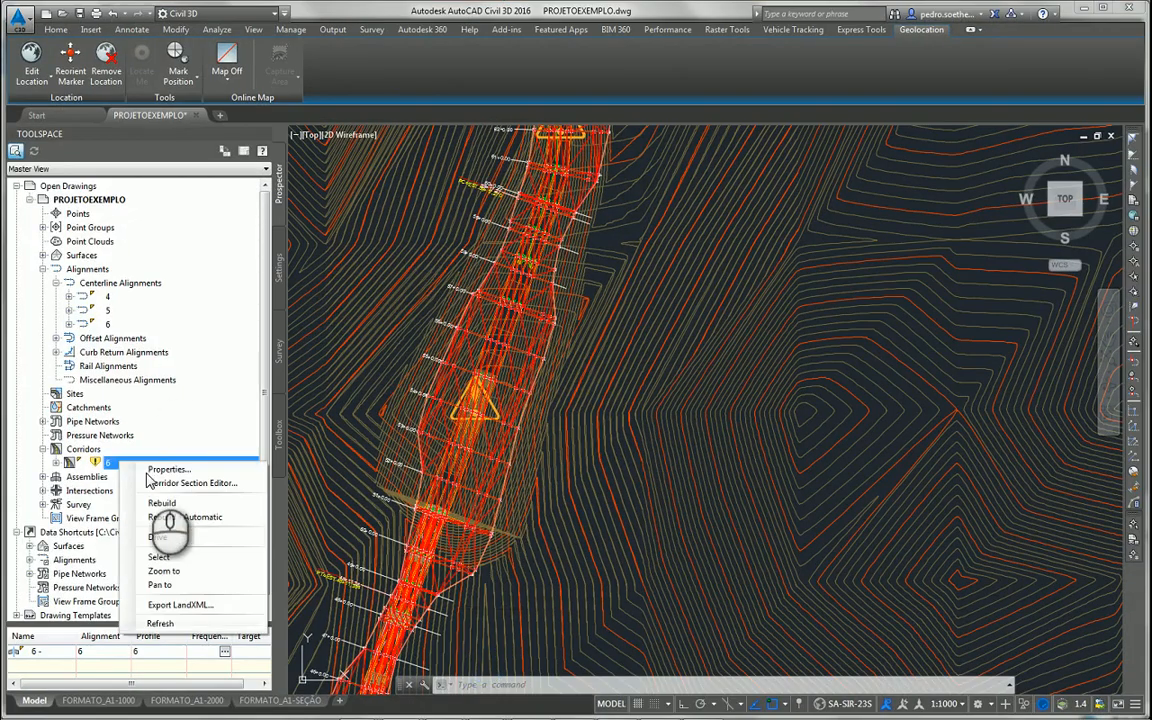
left_click(175, 500)
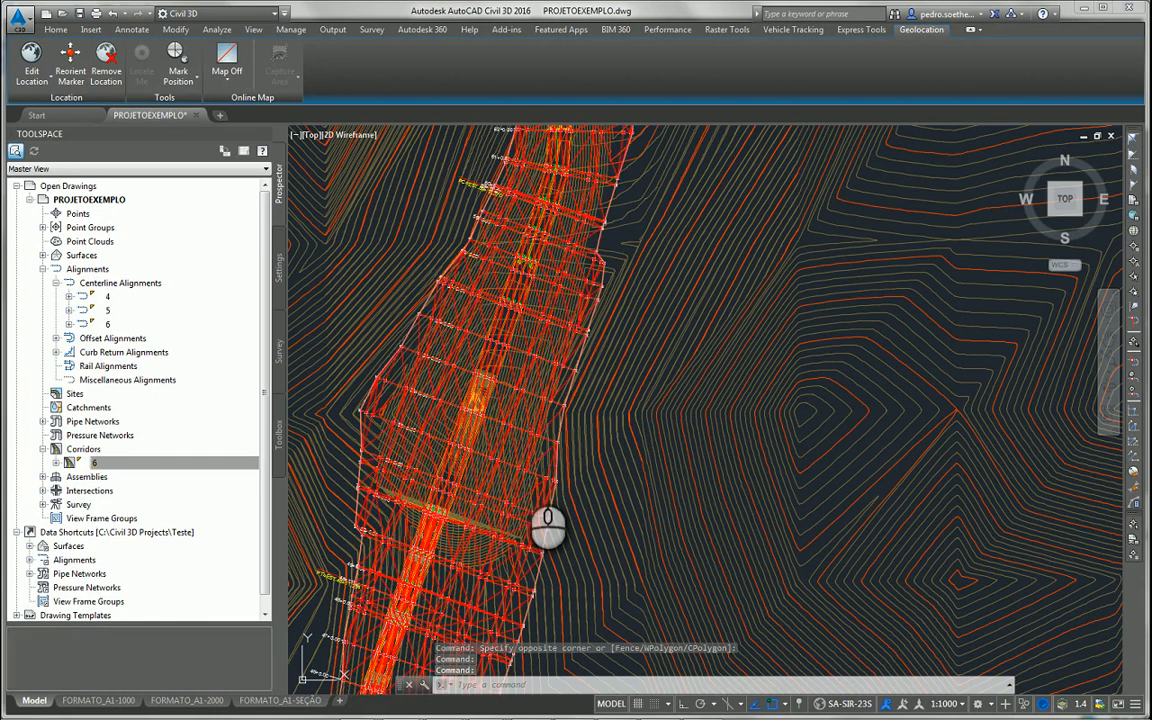
left_click(79, 14)
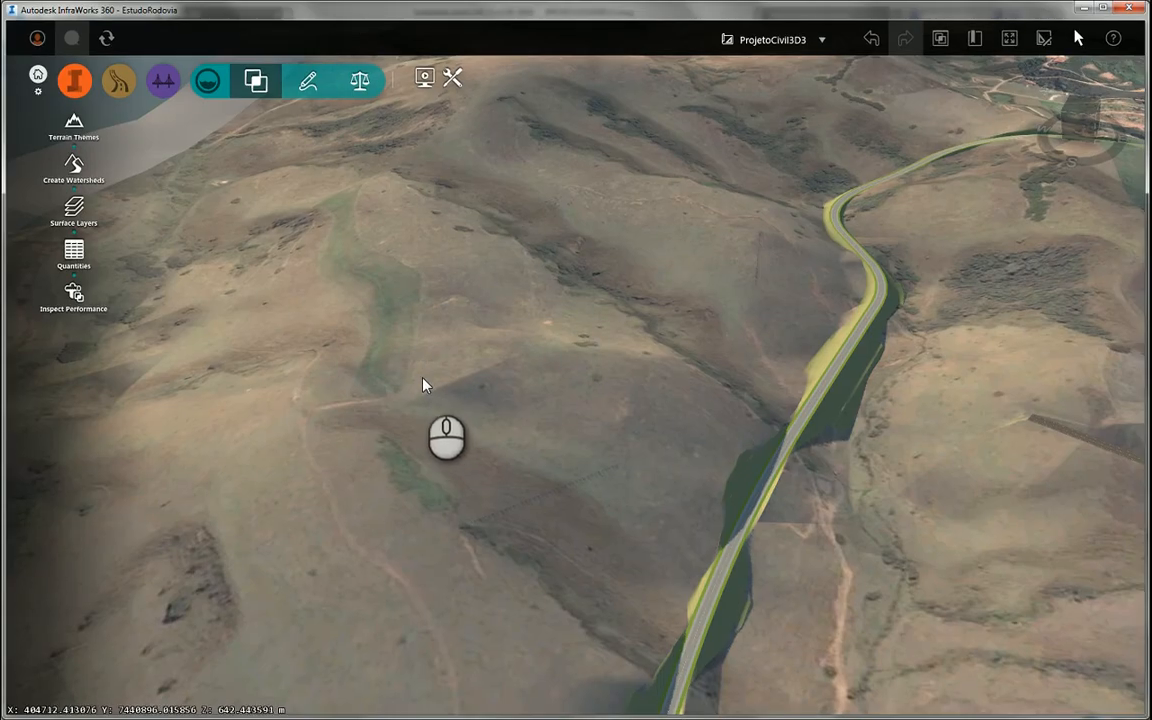
Switch to InfraWorks 360 and reimport the PROJETOEXEMPLO corridor coverages, roads and terrain data sources together.
left_click(75, 80)
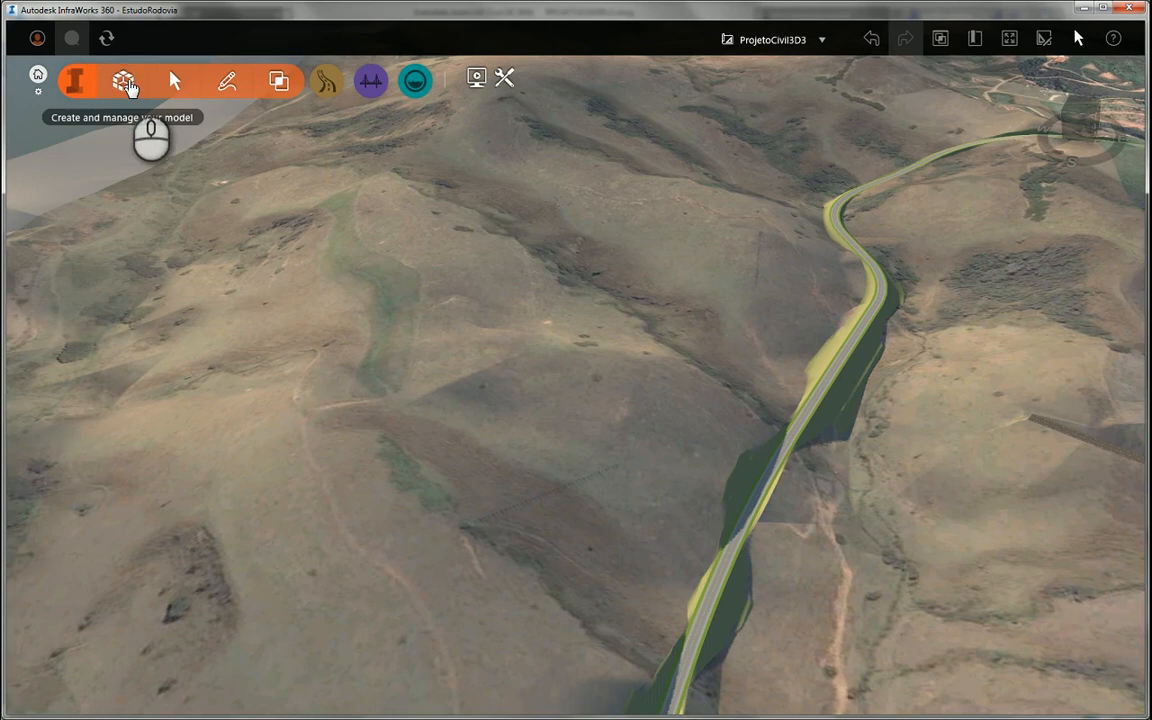
left_click(135, 87)
left_click(74, 122)
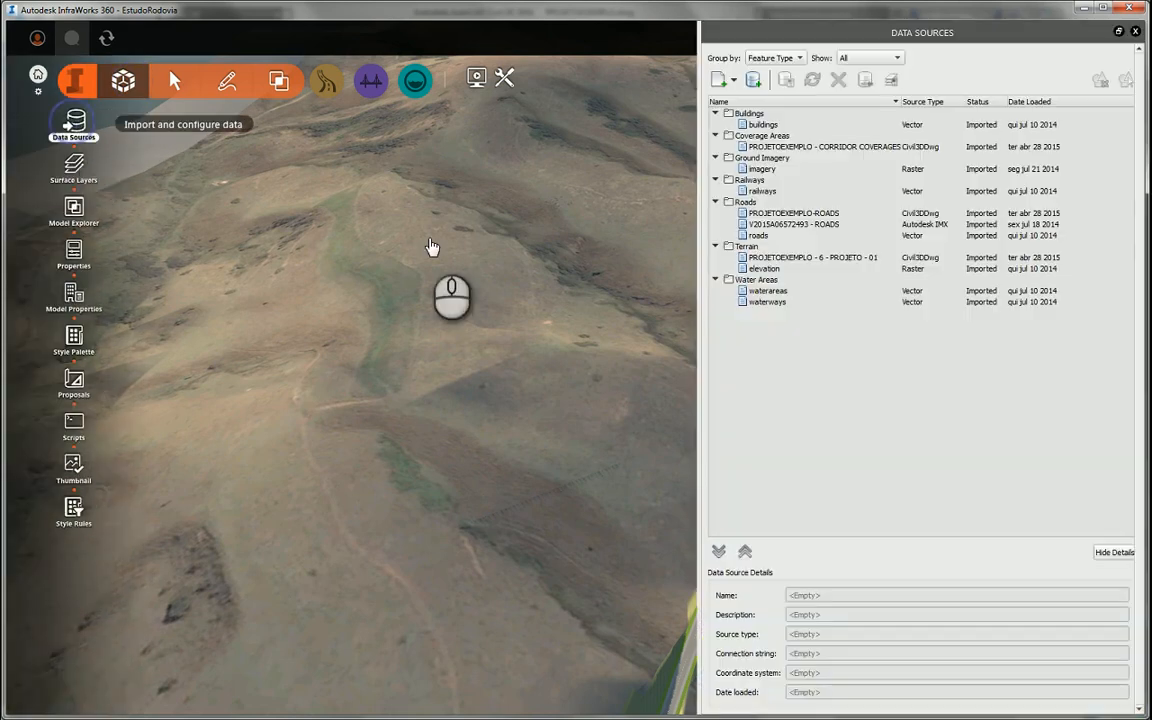
left_click(770, 146)
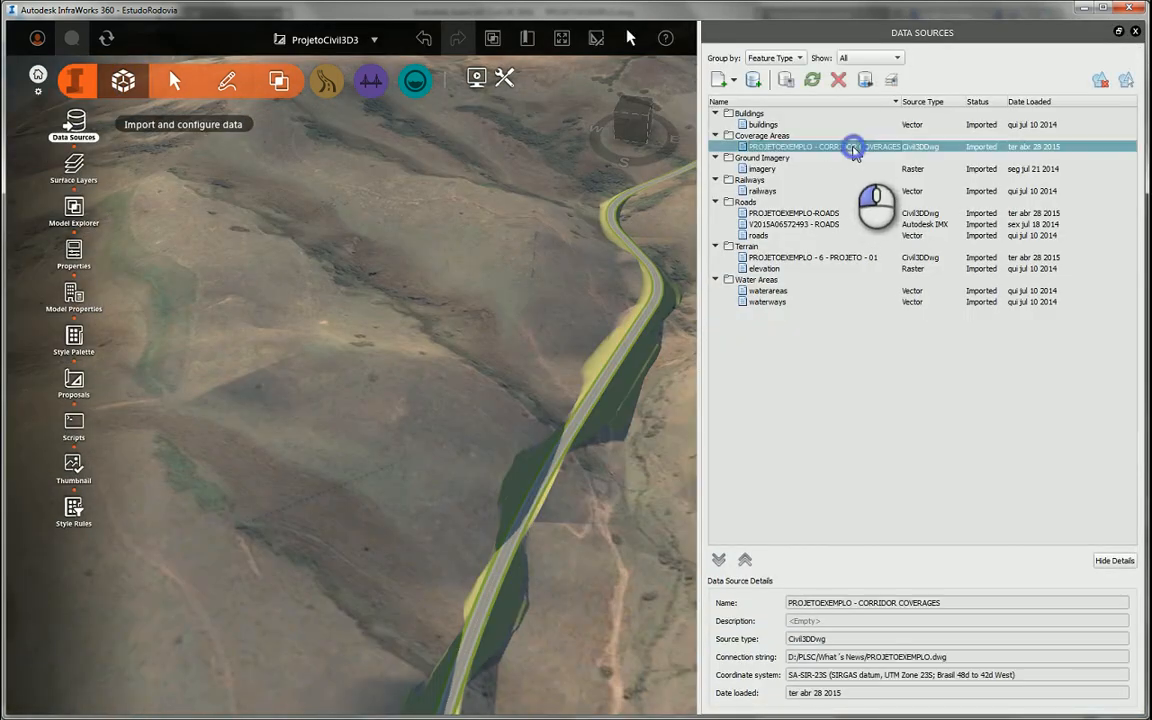
left_click(828, 214, "ctrl")
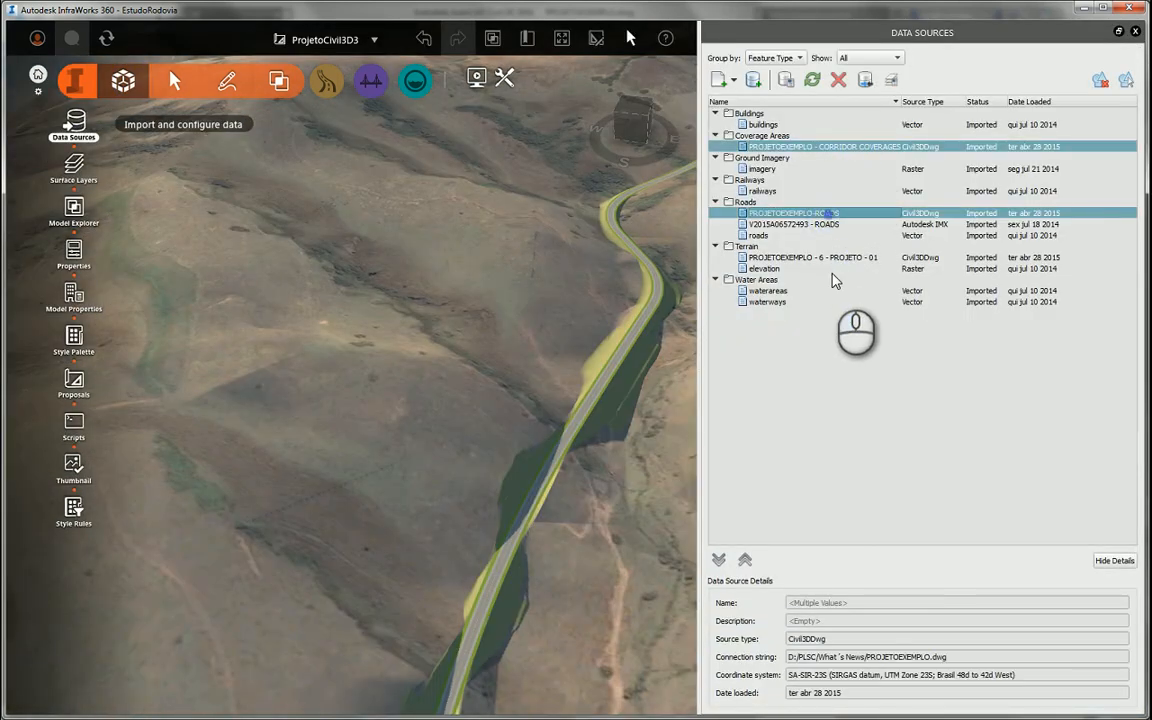
left_click(836, 257, "ctrl")
right_click(836, 258)
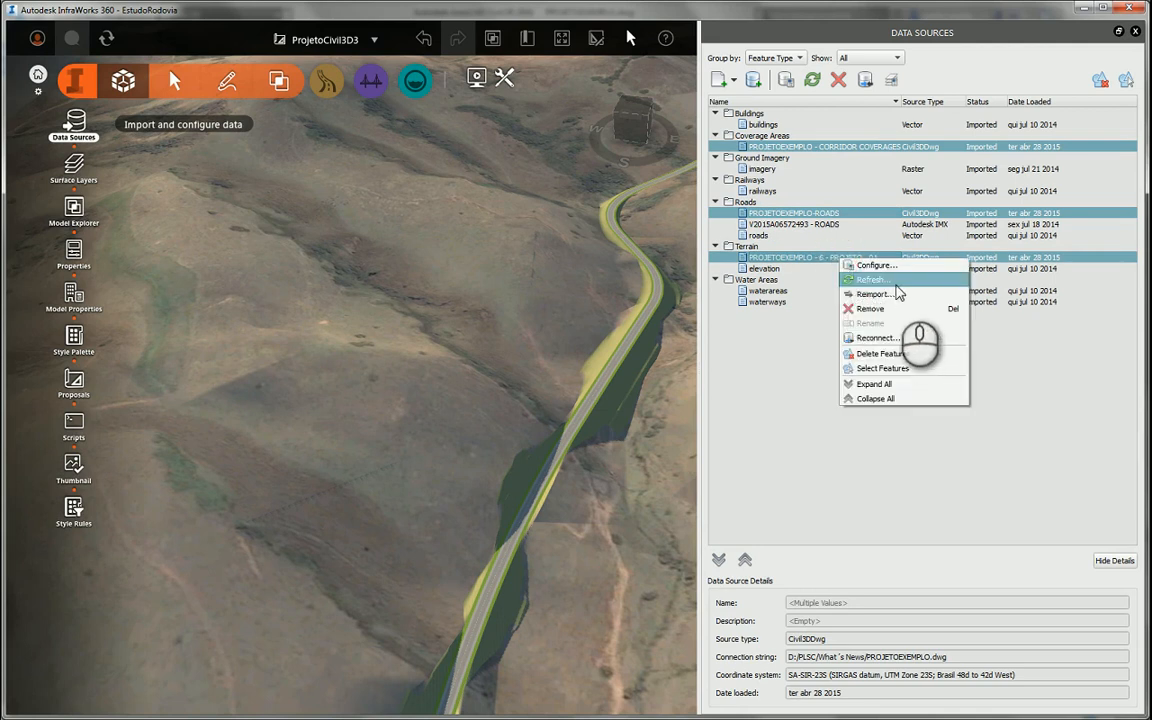
left_click(899, 294)
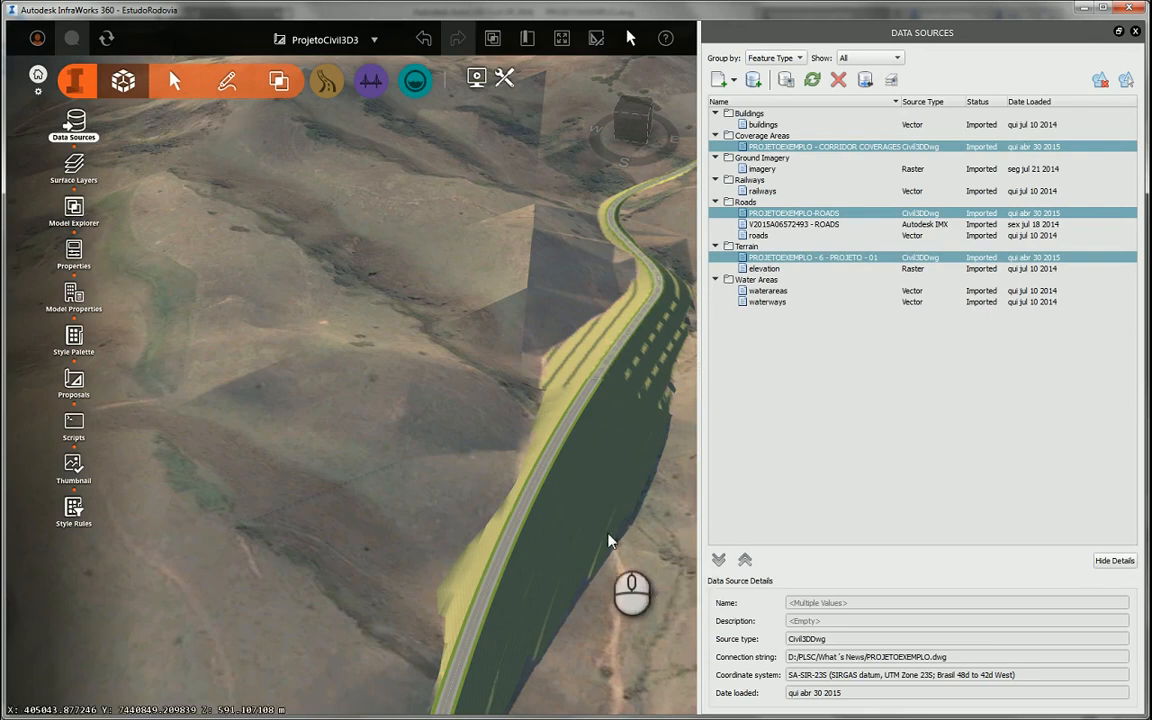
Inspect the updated highway's cut and fill slopes in the 3D model and return to the home screen.
left_click_drag(668, 618, 481, 571)
scroll(481, 571, "down", 2)
right_click_drag(512, 566, 305, 480)
scroll(488, 520, "down", 2)
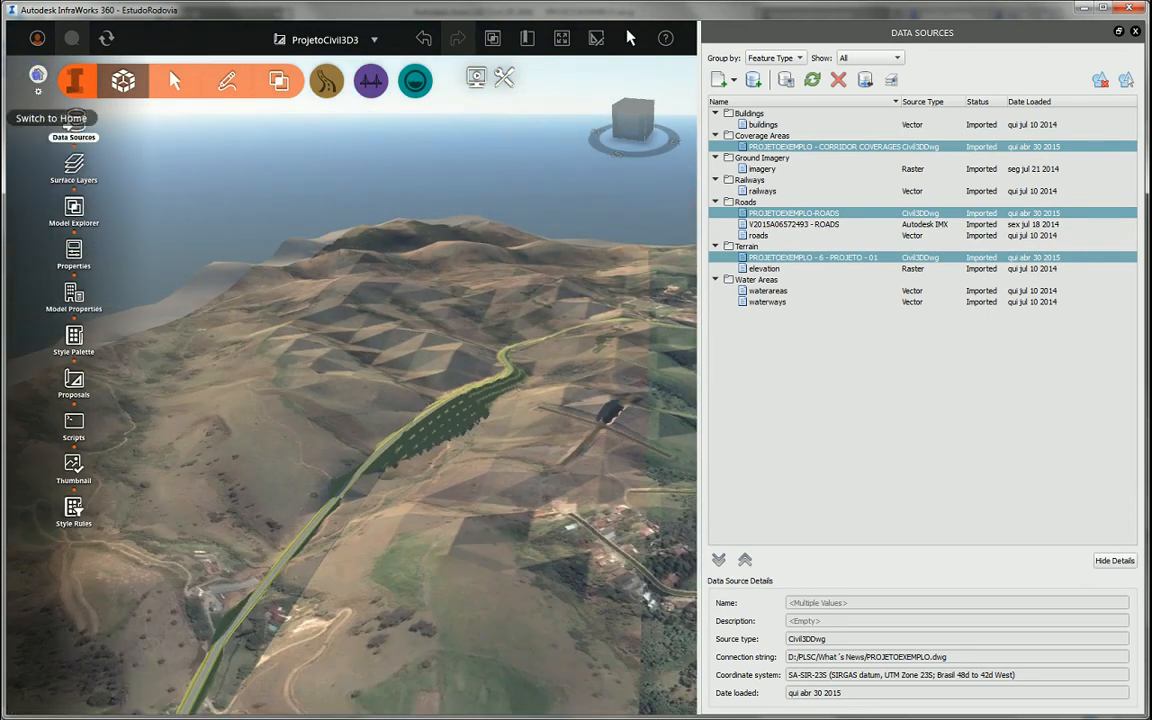
left_click(38, 74)
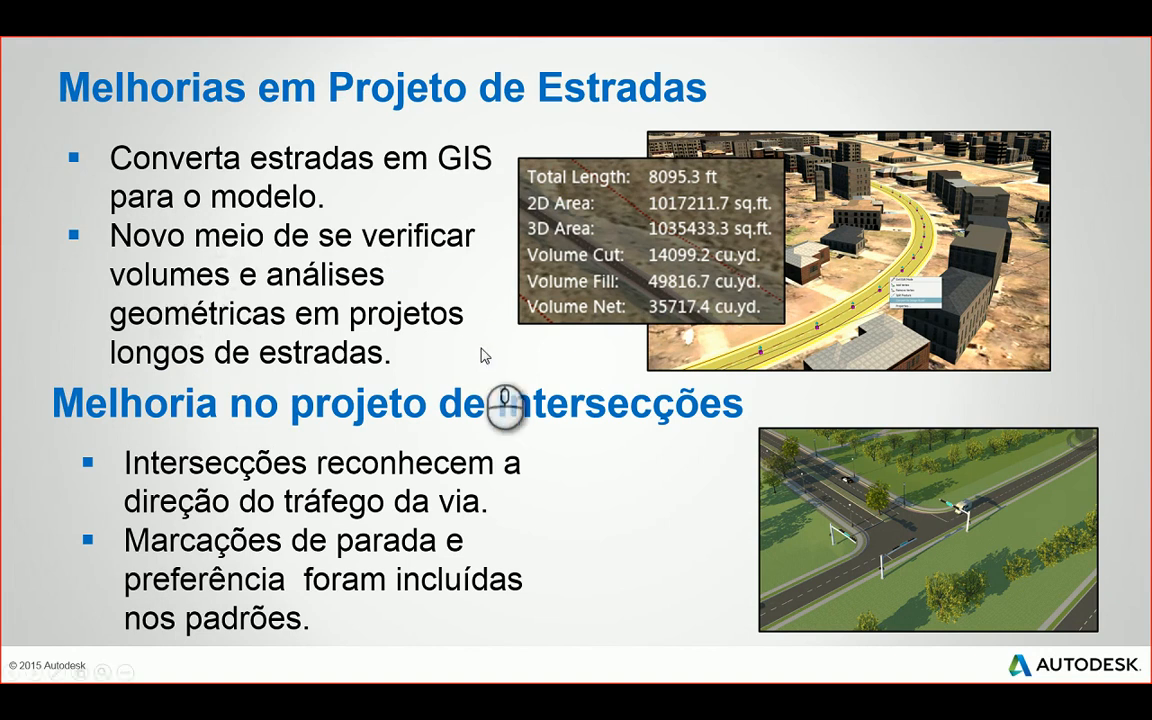
Switch from the slides back to InfraWorks 360, reopen the EstudoRodovia model and locate the residential streets.
key("alt+Tab")
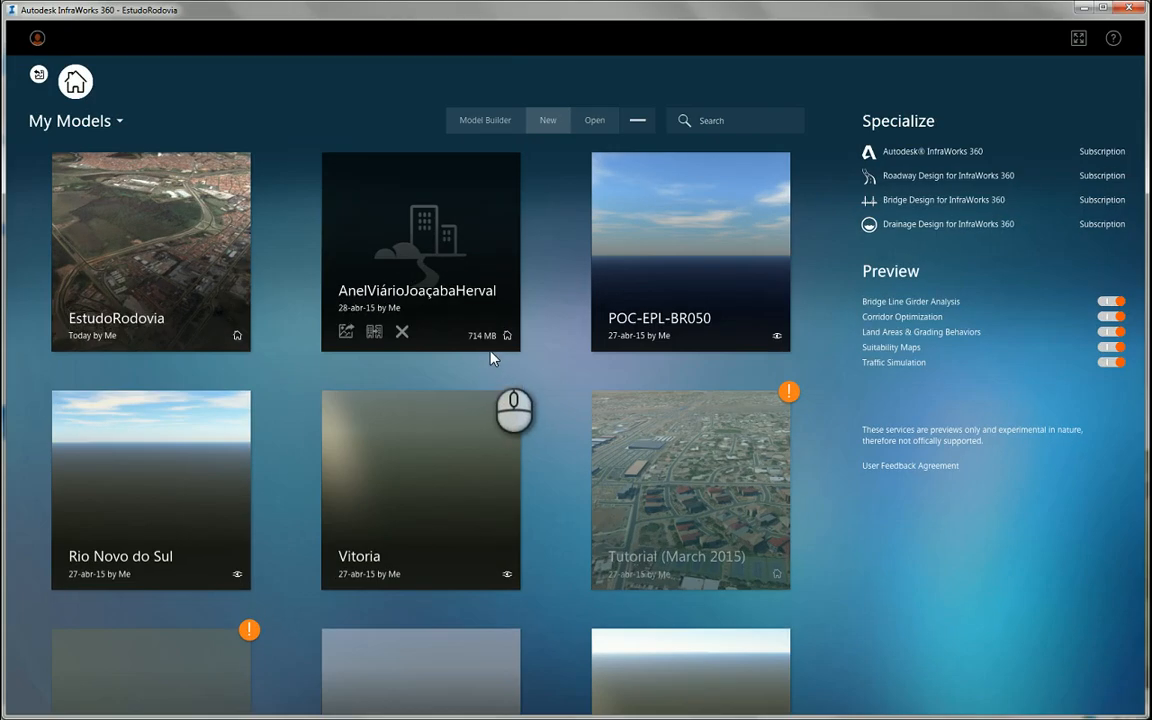
left_click(237, 263)
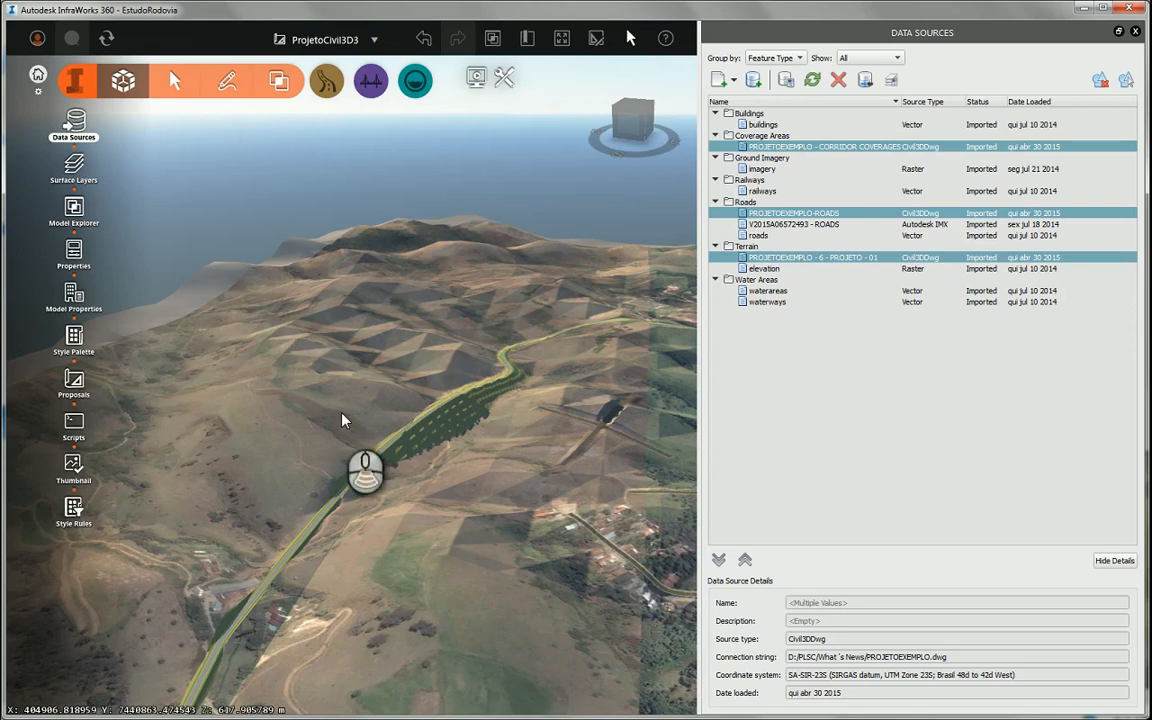
scroll(384, 453, "down", 5)
scroll(383, 618, "up", 4)
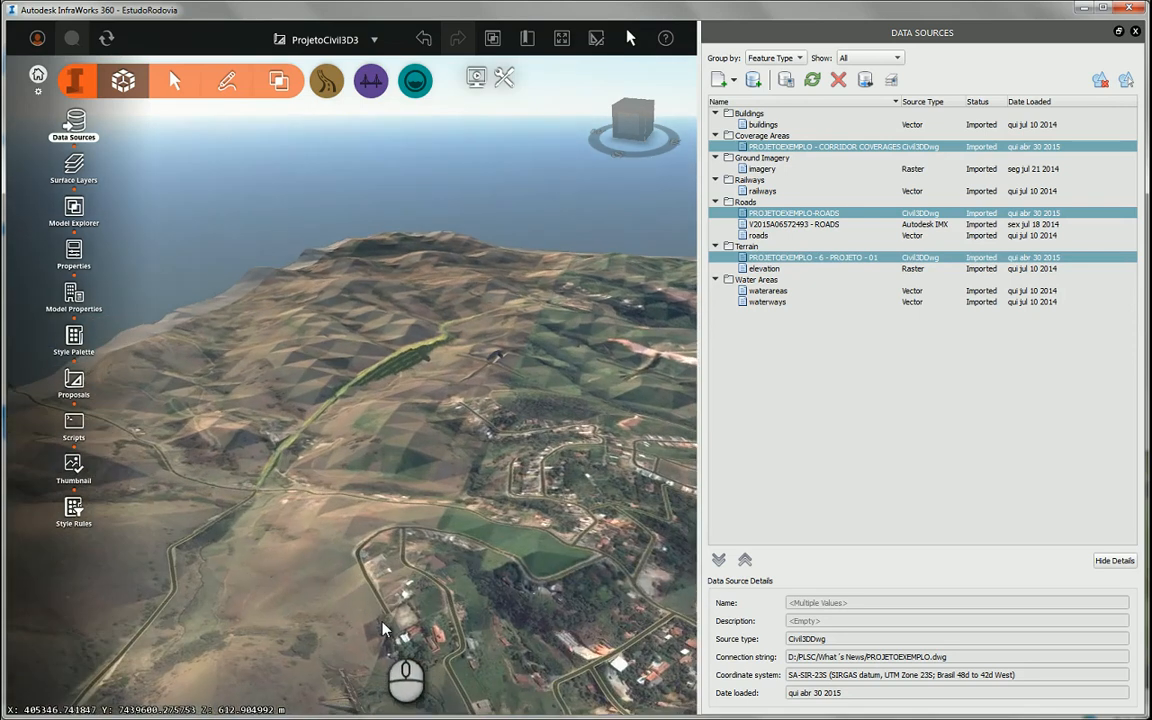
right_click_drag(418, 676, 170, 300)
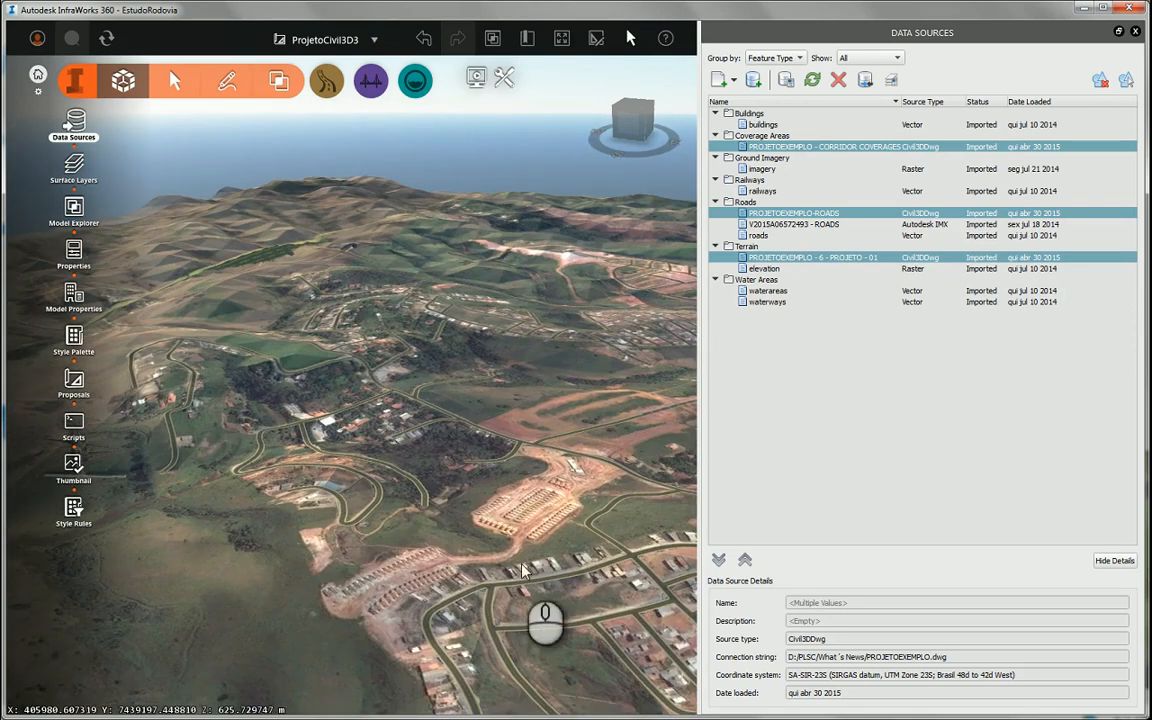
right_click_drag(434, 550, 376, 573)
right_click_drag(575, 640, 442, 571)
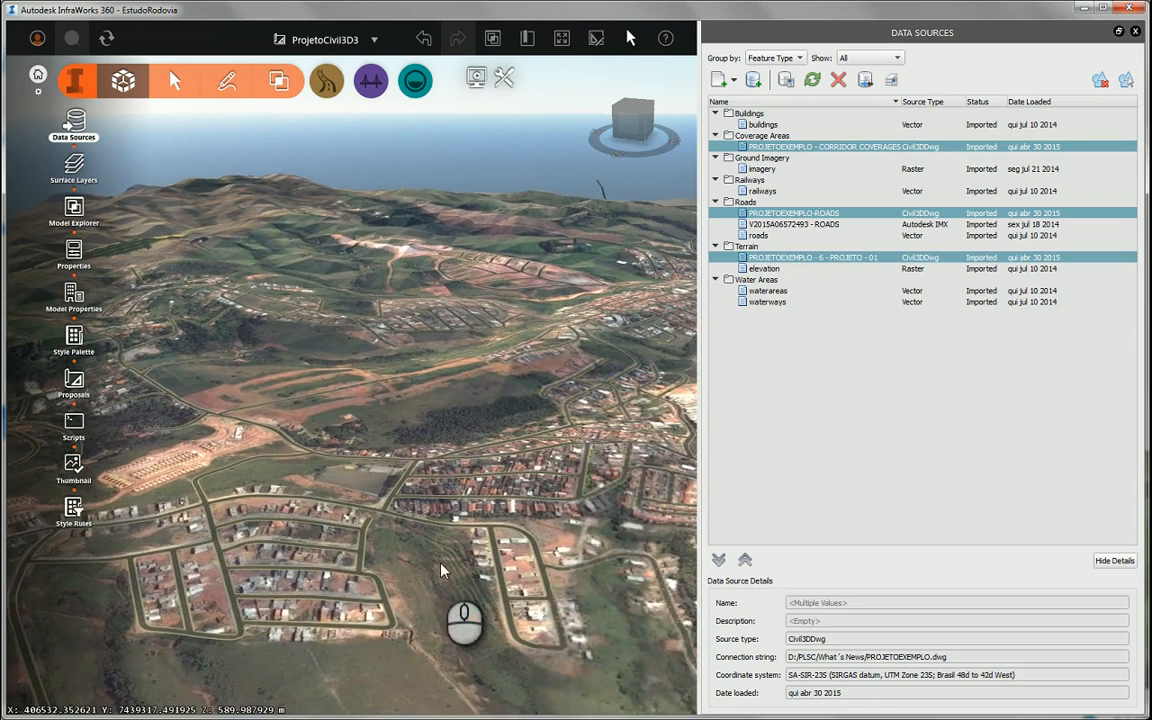
scroll(334, 600, "up", 5)
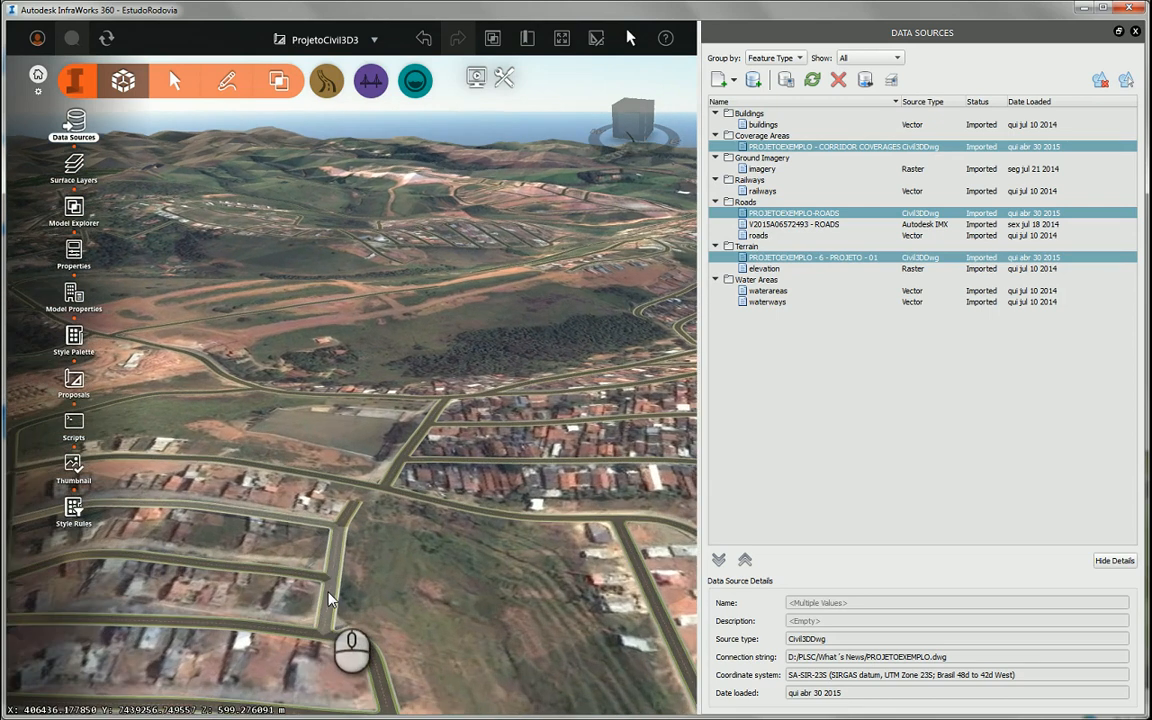
Put the residential cross street between the housing blocks into edit mode and convert it to a design road.
left_click(334, 589)
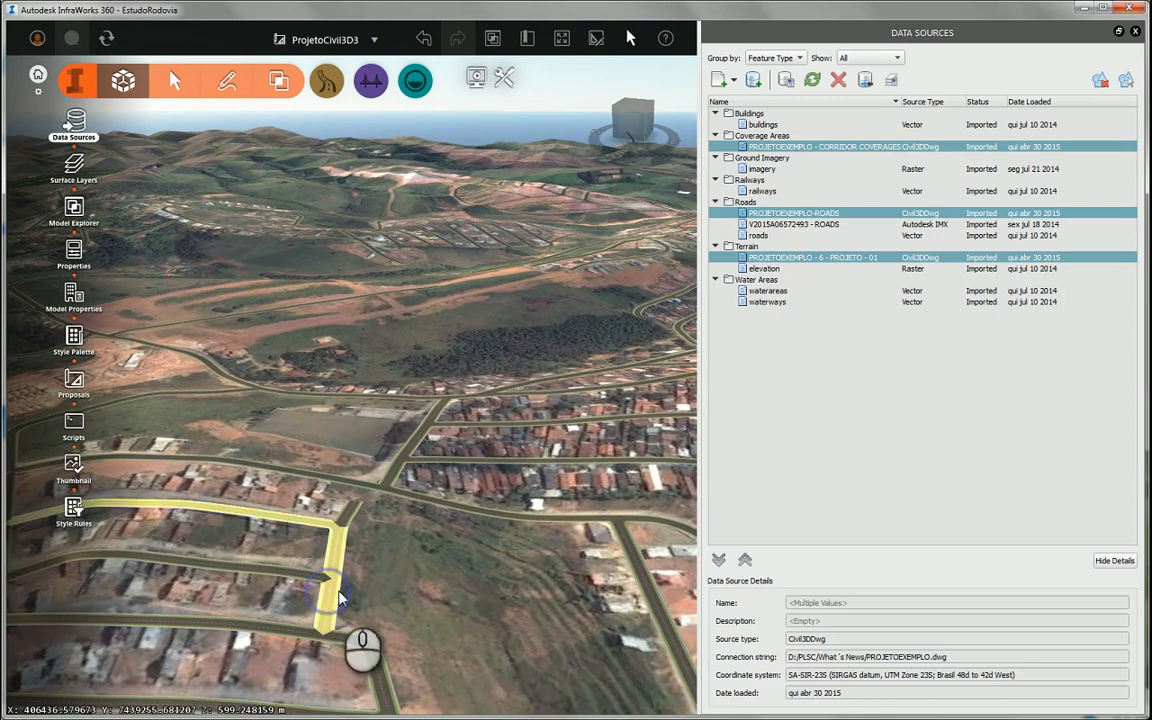
left_click(348, 521)
right_click_drag(366, 588, 678, 573)
left_click(455, 548)
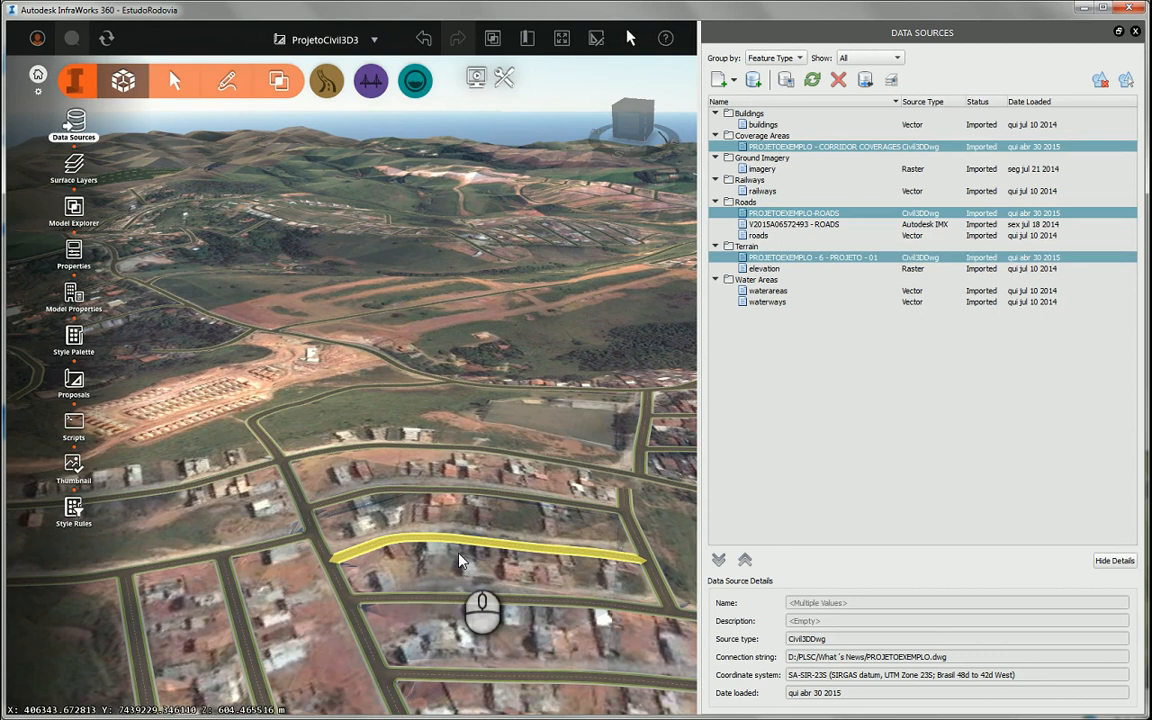
left_click(596, 40)
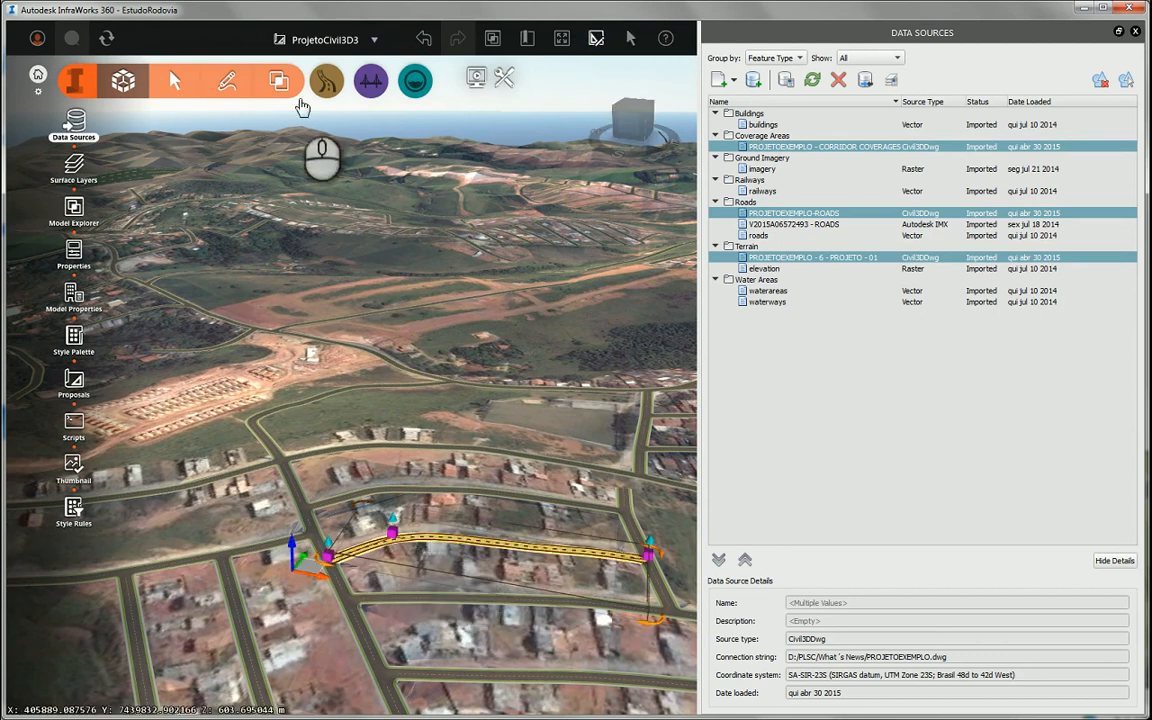
right_click(449, 538)
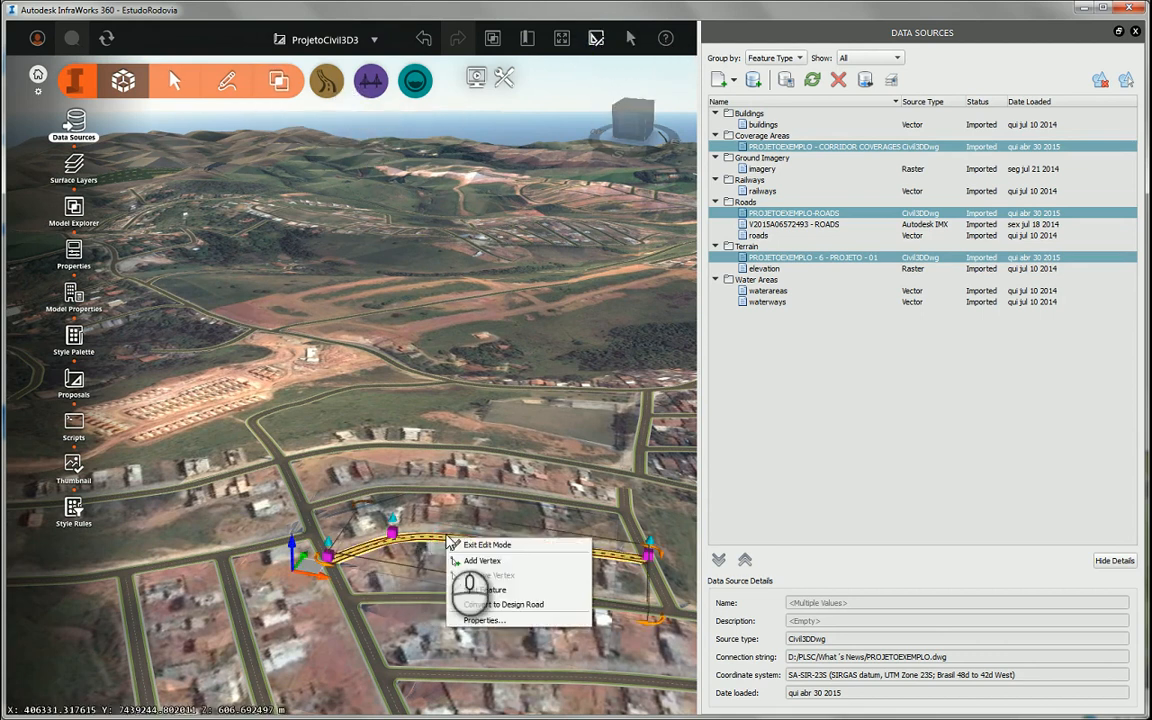
left_click(510, 605)
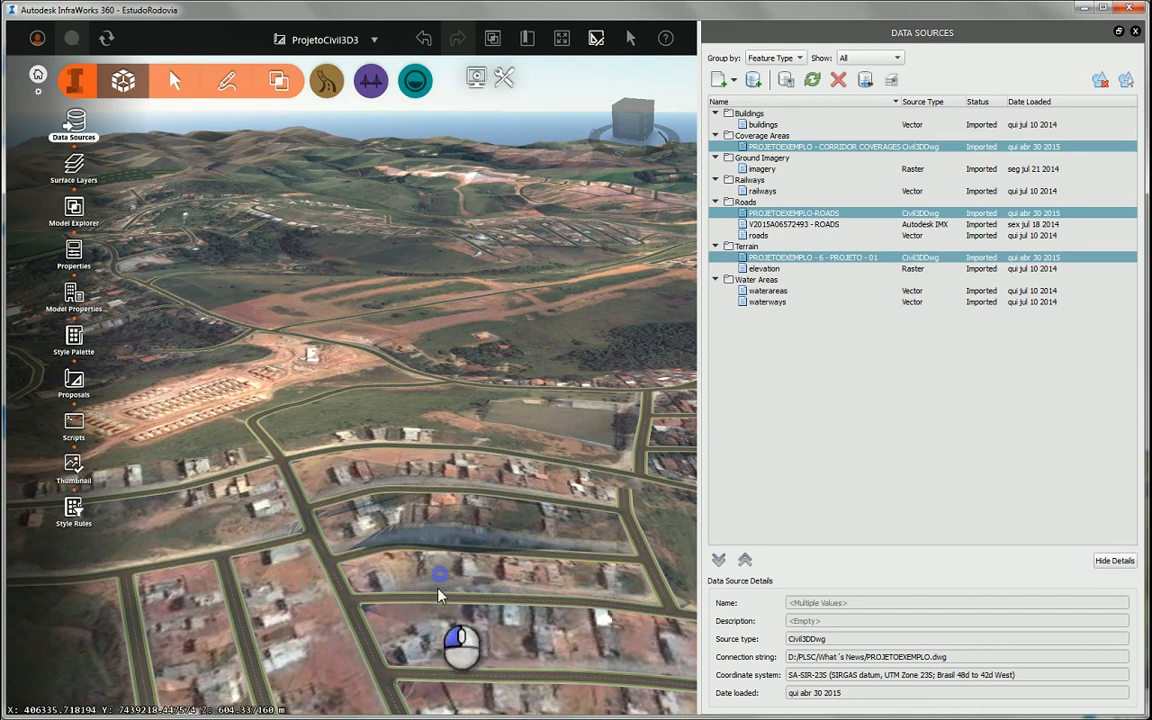
scroll(372, 578, "down", 5)
scroll(395, 655, "down", 5)
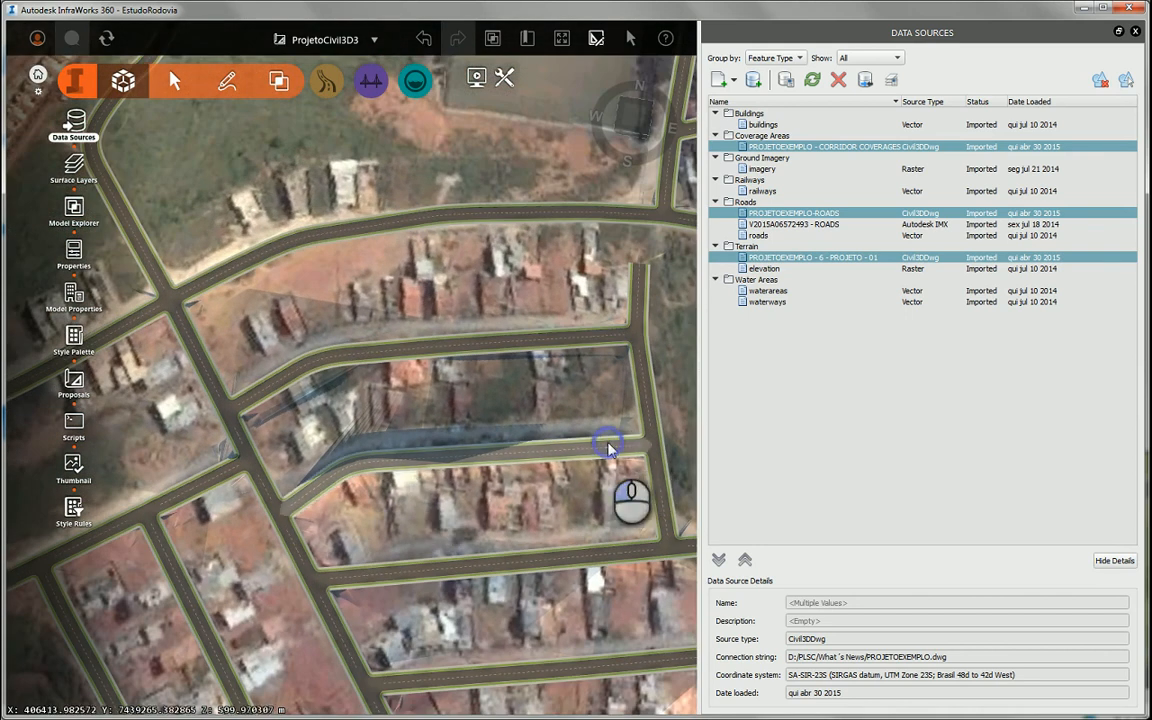
Apply a Curve to the intermediate bend point of the converted residential cross street.
left_click(614, 447)
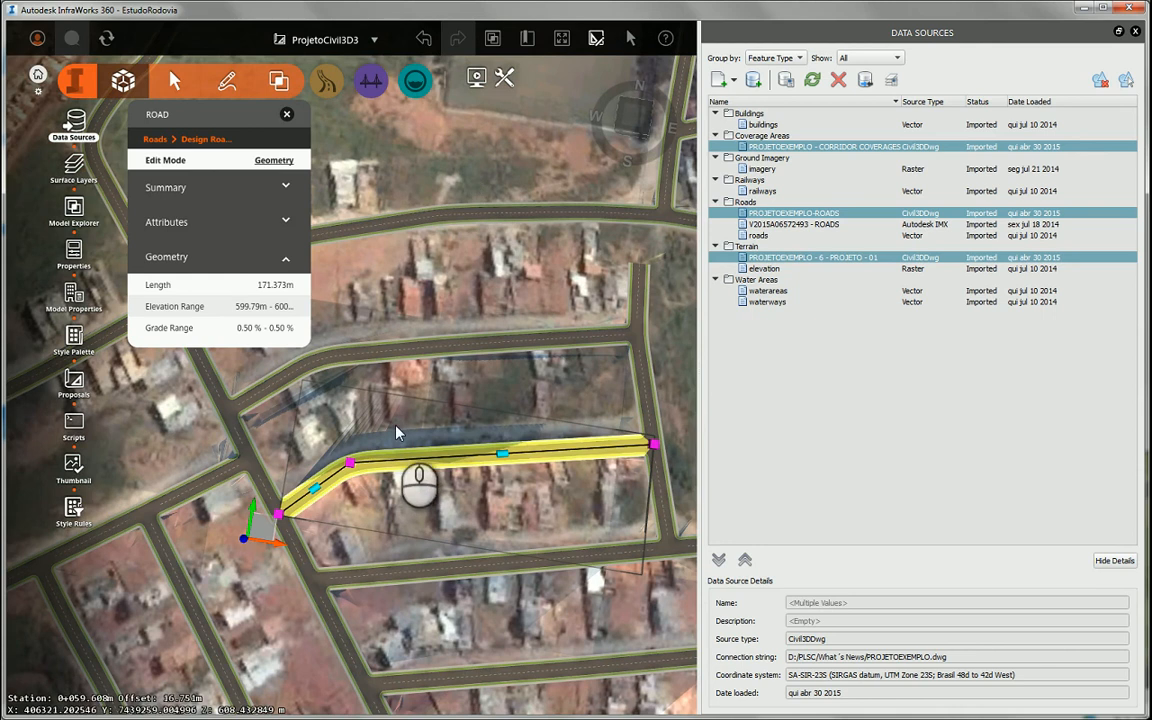
right_click(350, 464)
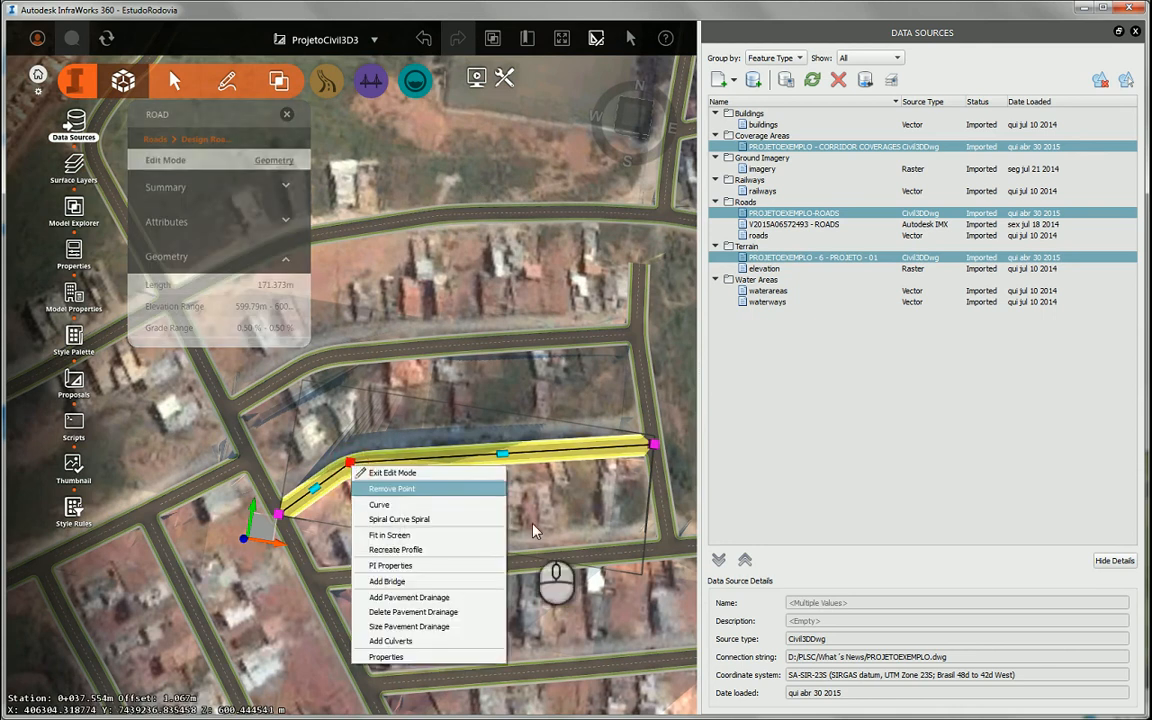
left_click(384, 504)
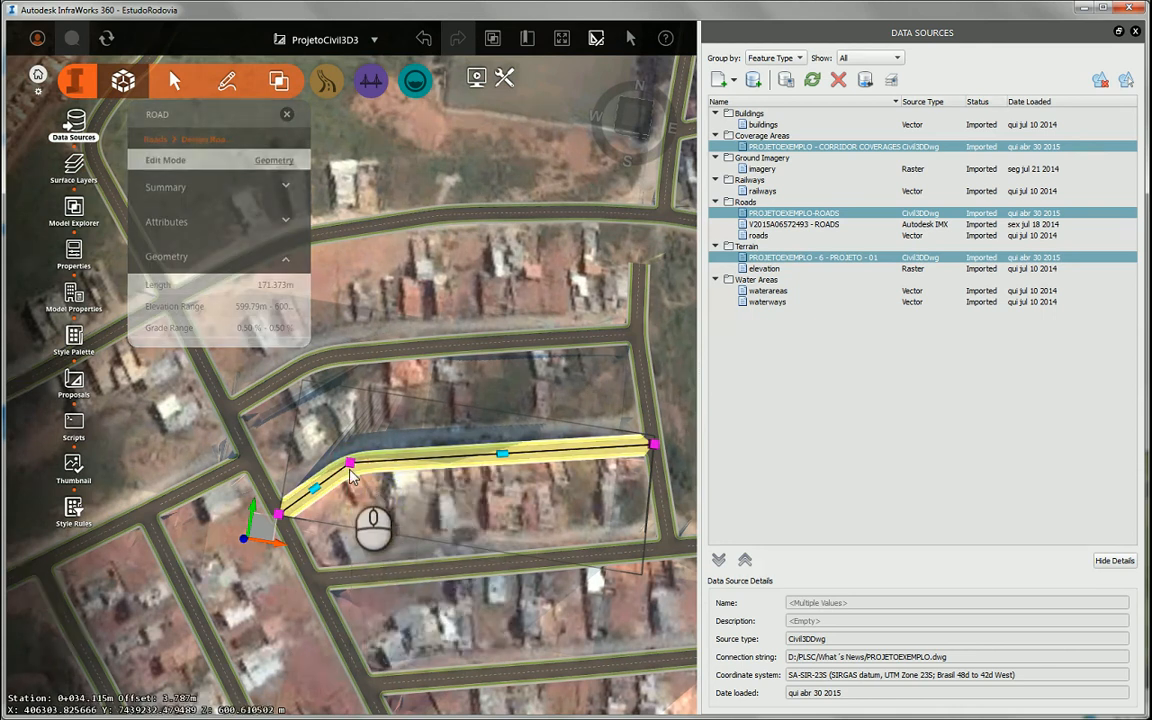
left_click(385, 514)
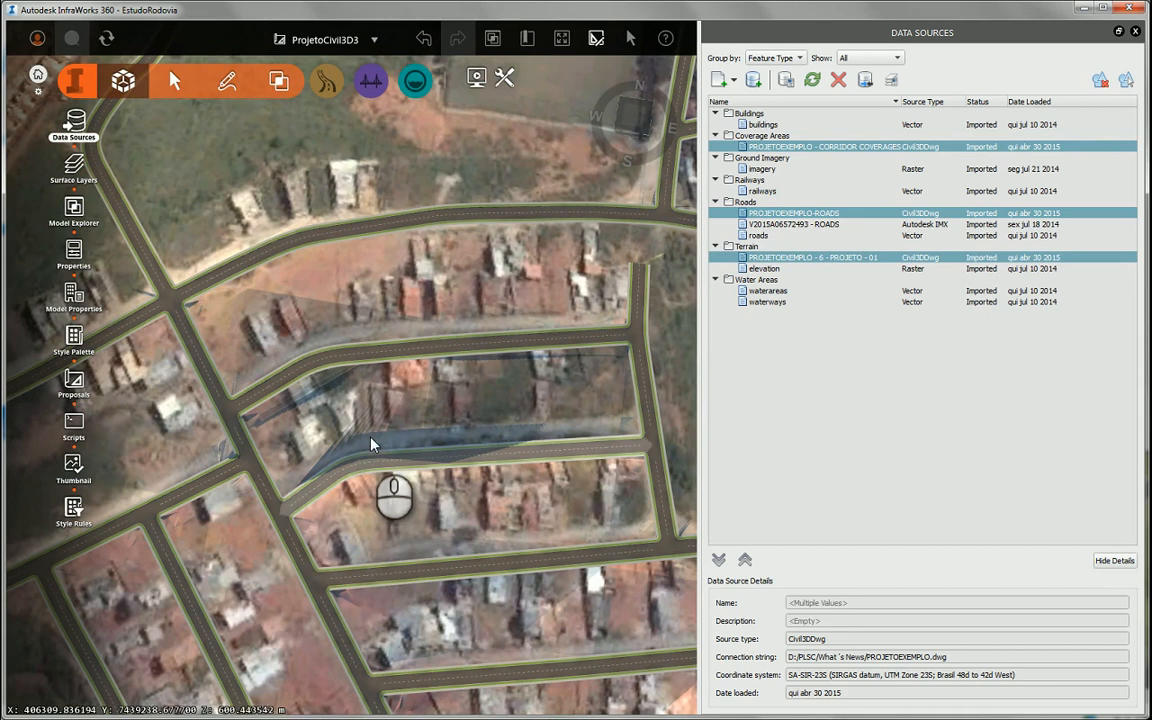
scroll(371, 442, "down", 1)
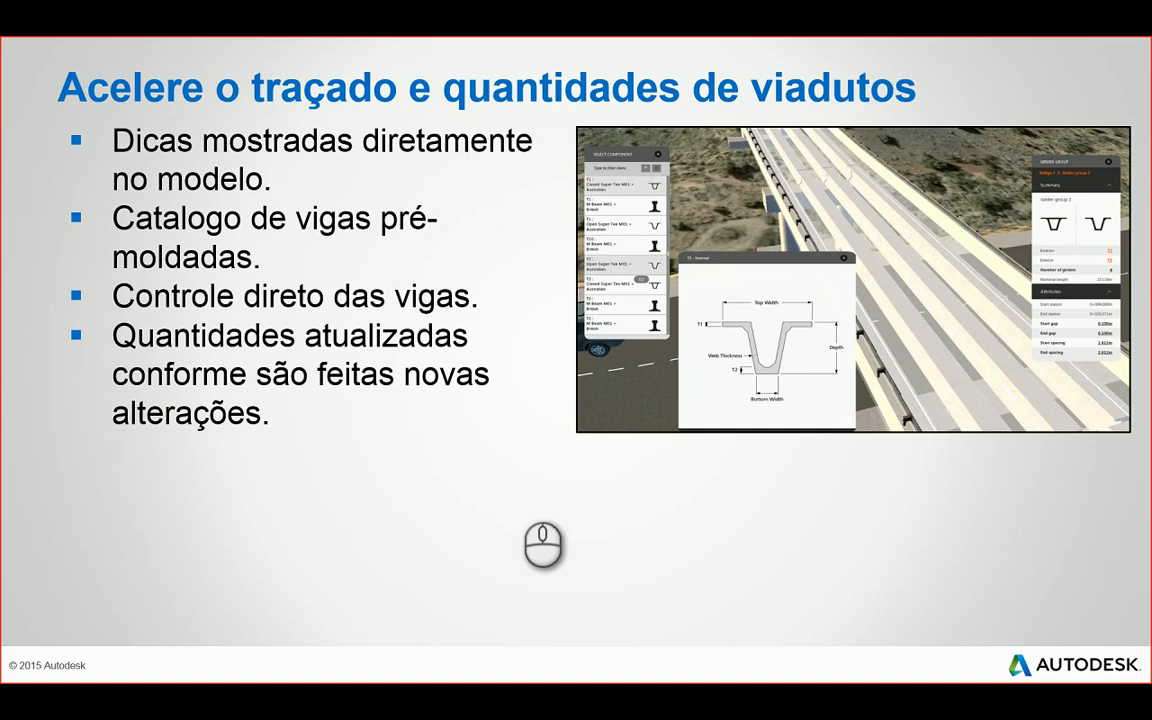
Switch from the viaduct slides back to the InfraWorks 360 model.
key("alt+Tab")
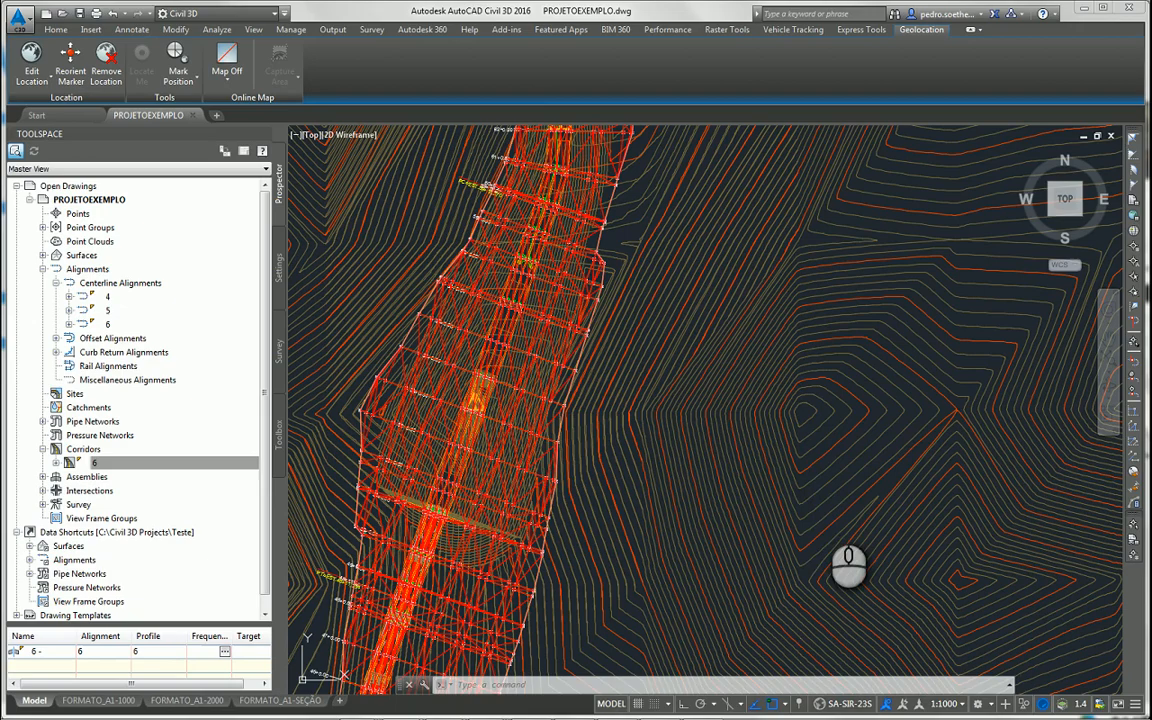
key("alt+Tab")
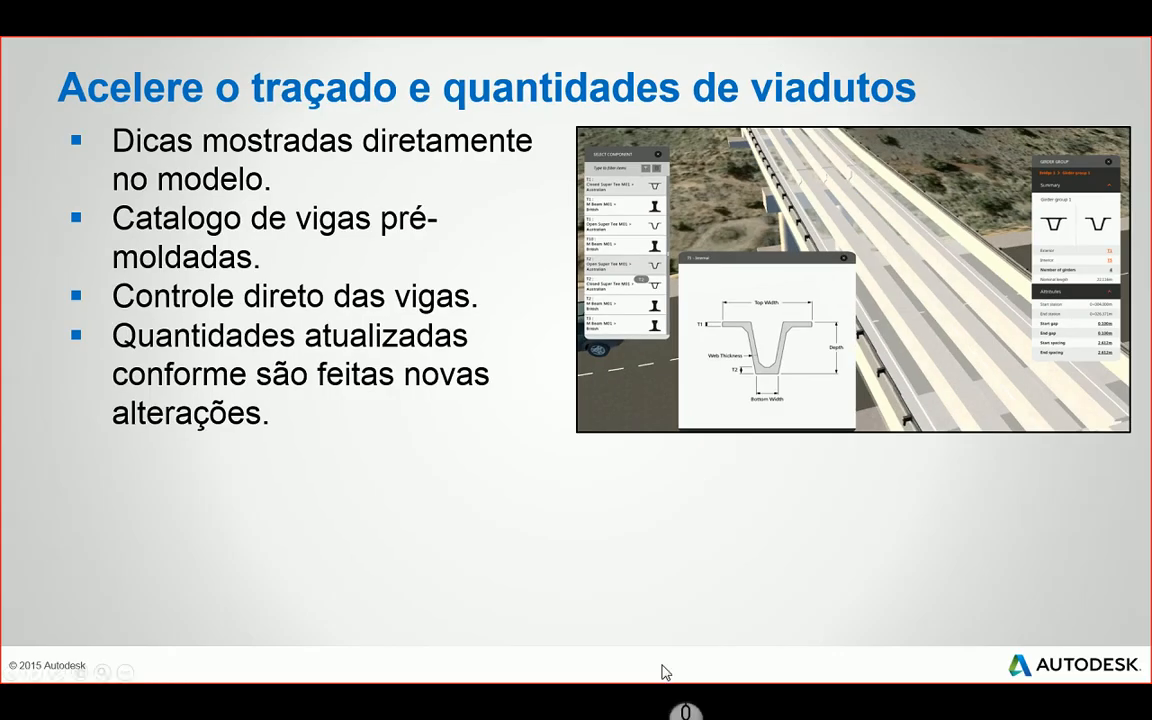
key("super")
key("Escape")
left_click(647, 671)
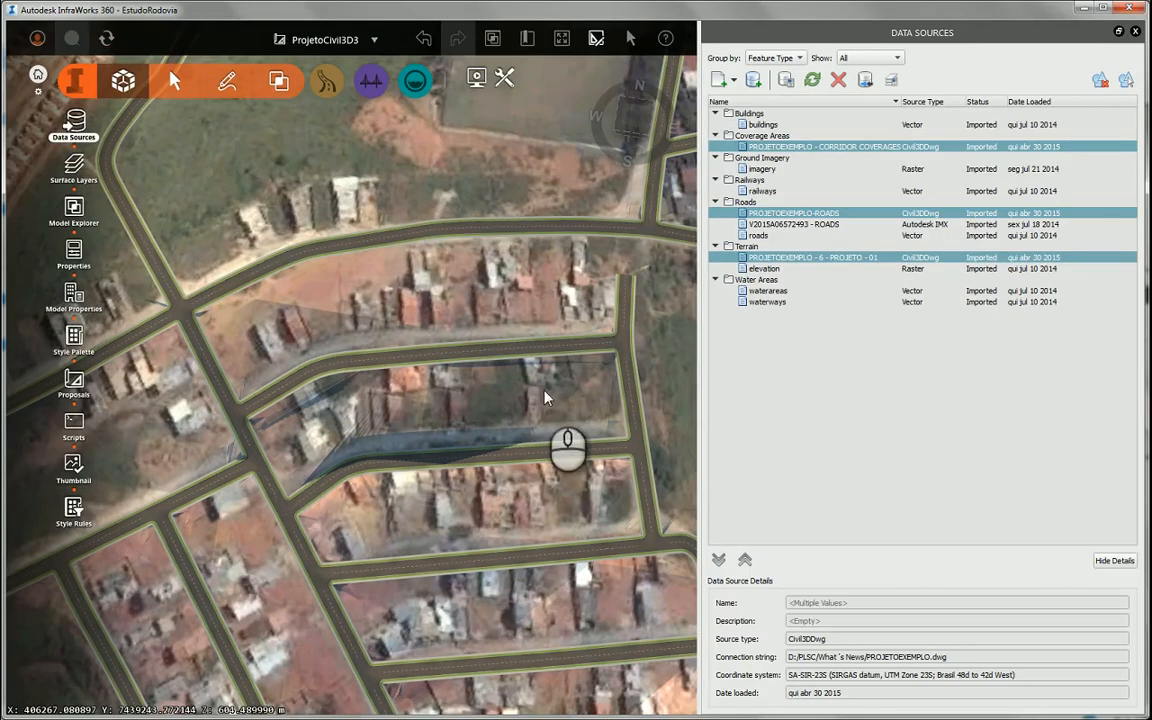
Switch the active proposal to master and close the data sources list.
left_click_drag(320, 314, 202, 512)
scroll(202, 512, "down", 1)
scroll(202, 517, "down", 6)
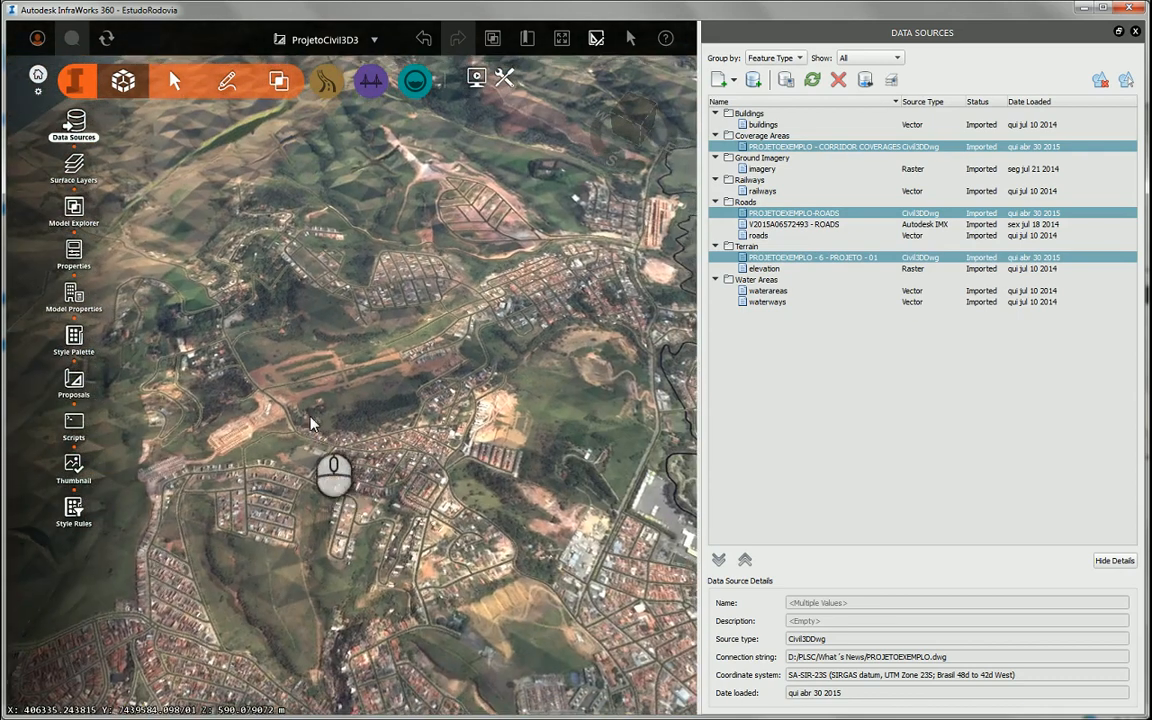
scroll(312, 420, "down", 2)
right_click_drag(283, 345, 374, 632)
left_click(342, 41)
left_click(262, 69)
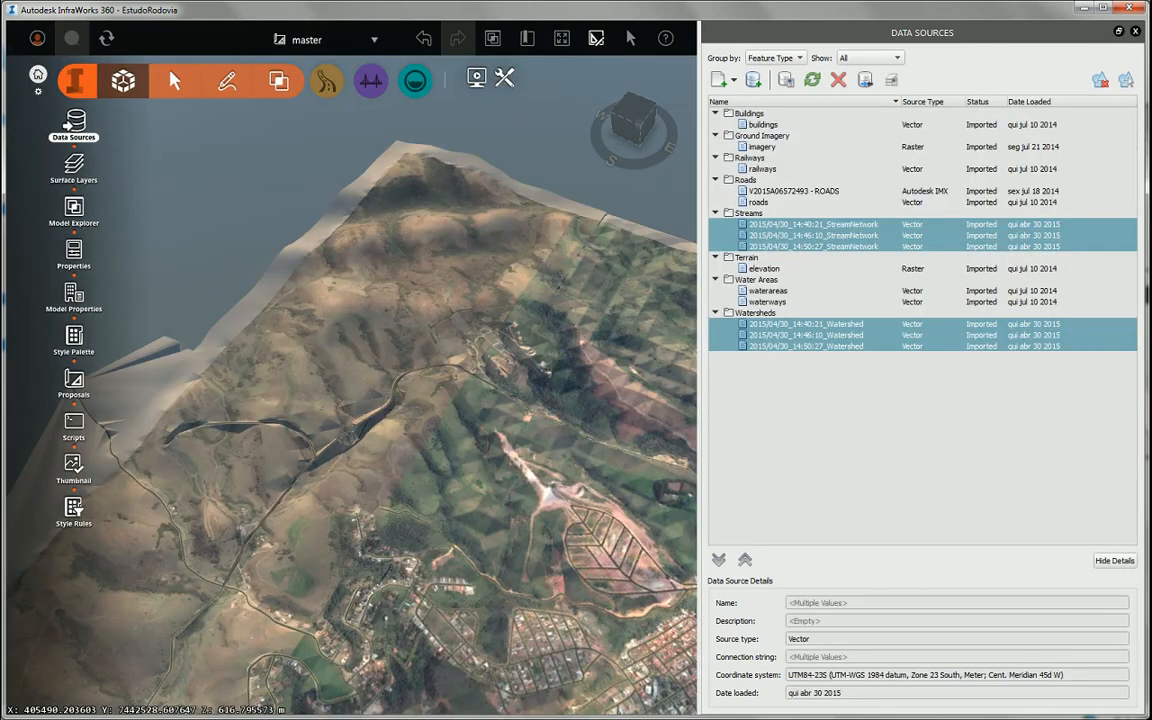
left_click(1136, 33)
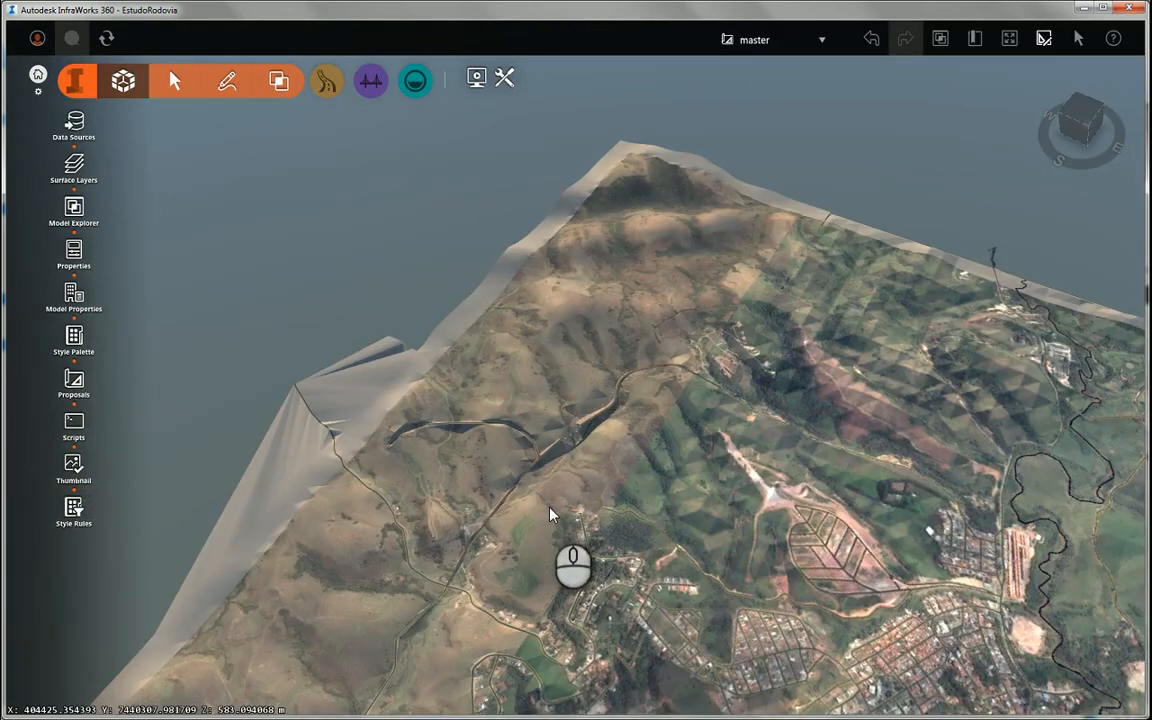
Locate the highway viaduct in the hills, select its road and drill down to the bridge itself.
left_click_drag(555, 514, 511, 459)
scroll(511, 459, "up", 10)
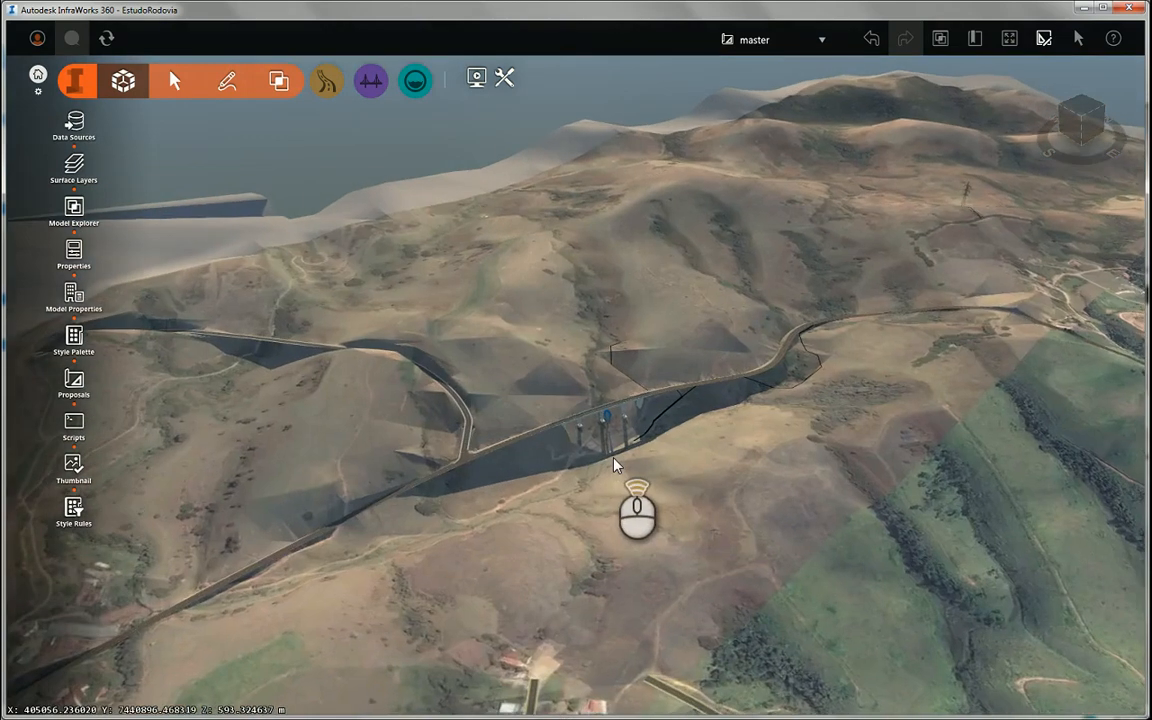
scroll(578, 459, "up", 3)
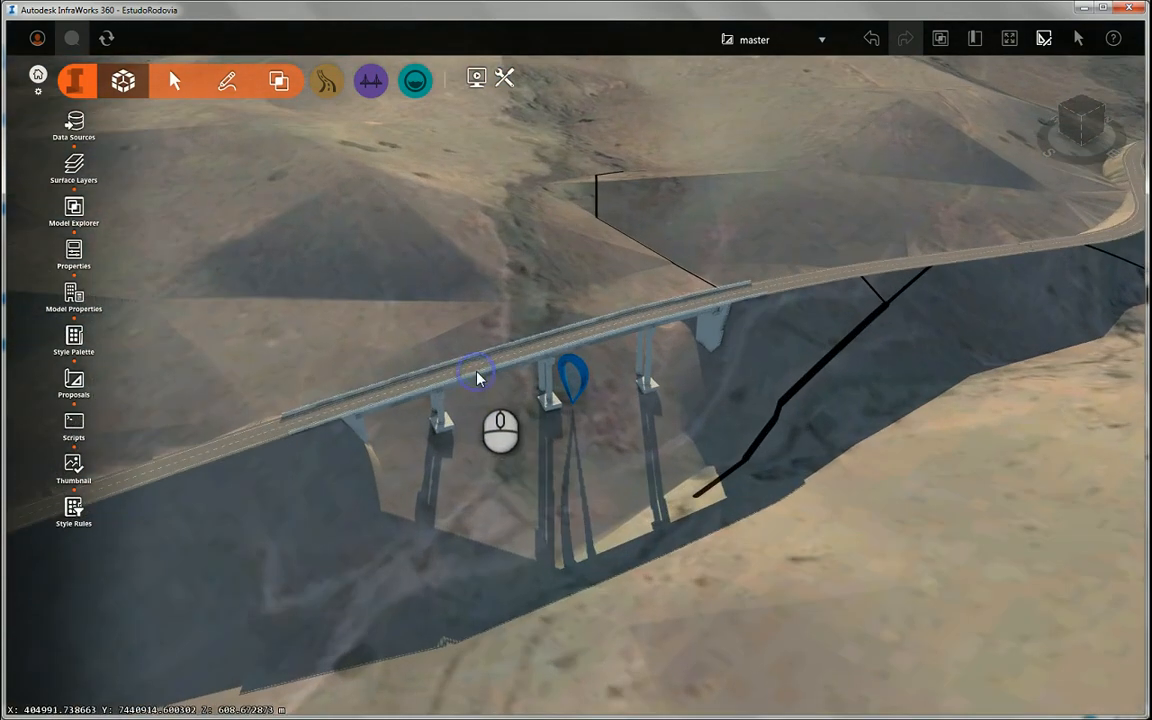
left_click(483, 400)
left_click_drag(485, 428, 456, 392)
scroll(459, 382, "up", 3)
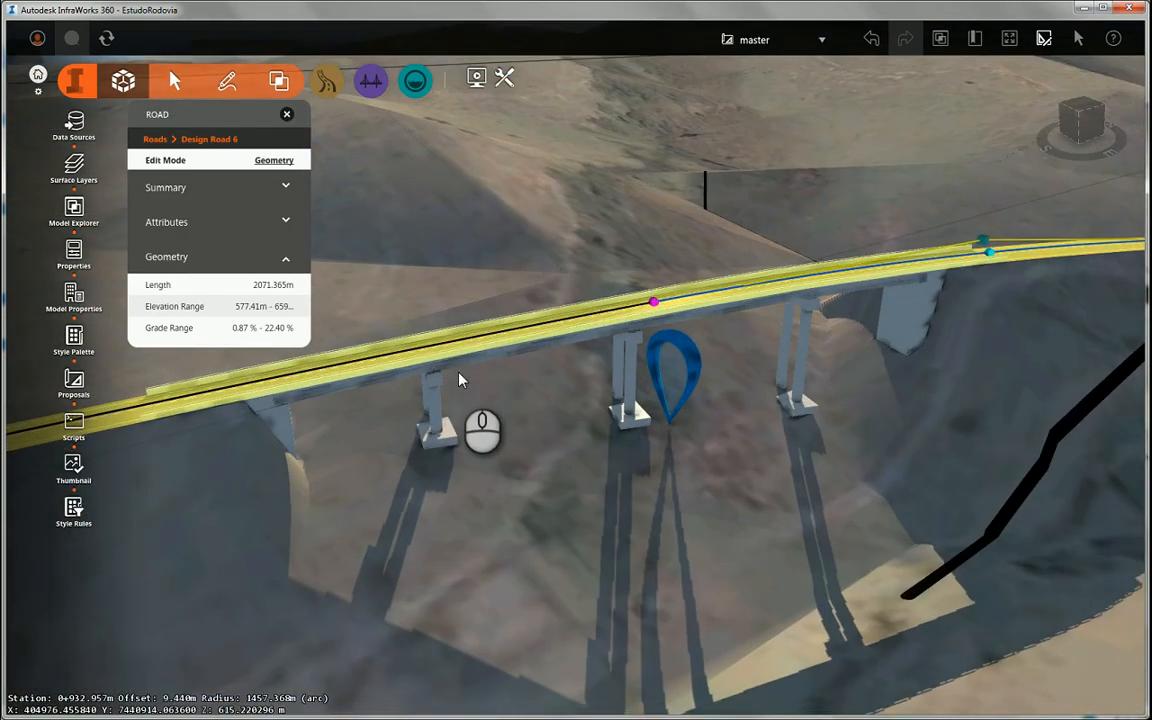
left_click(467, 365)
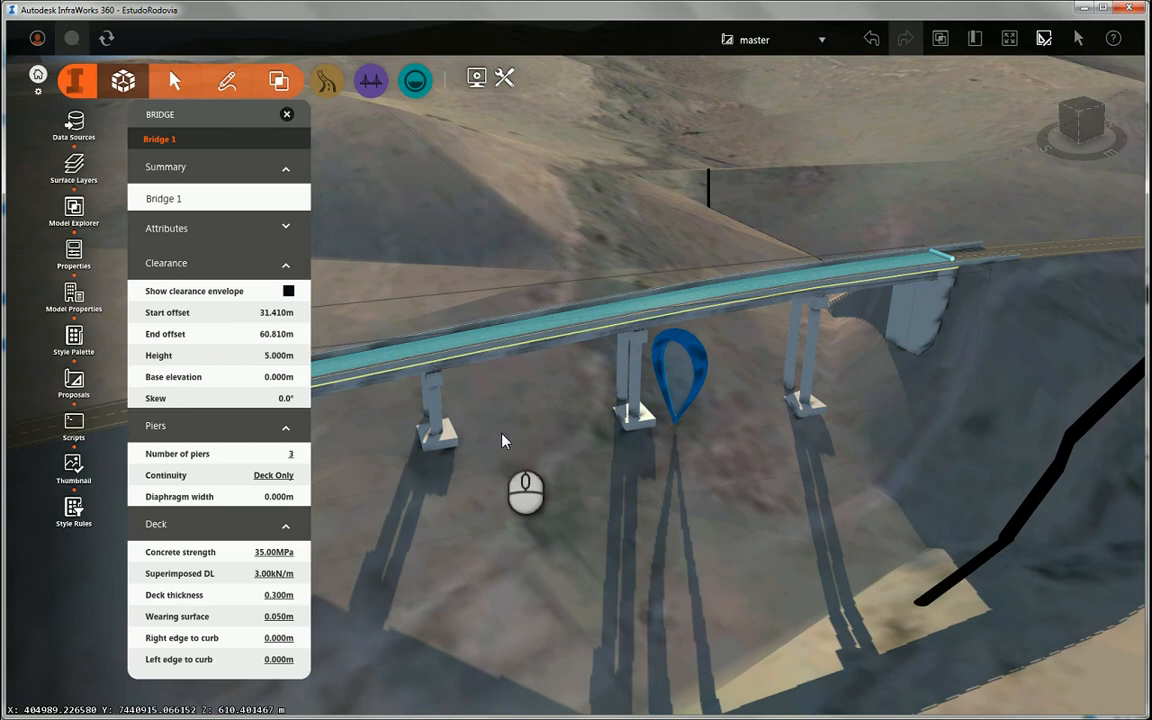
left_click_drag(504, 435, 617, 463)
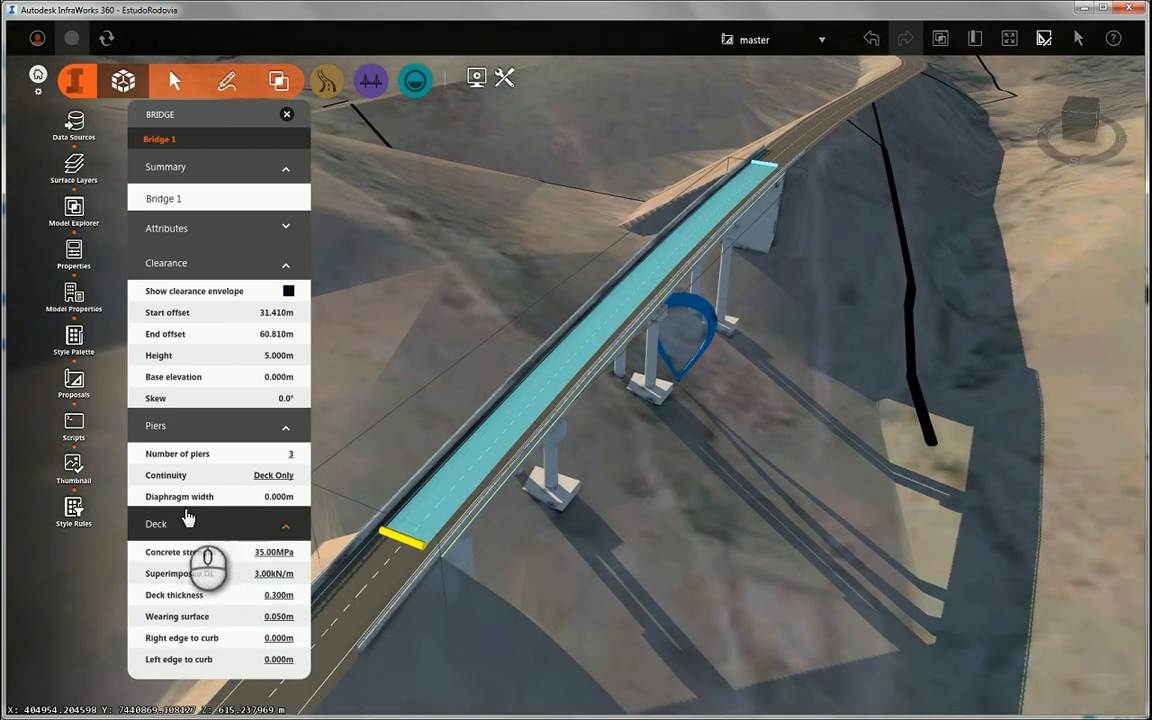
Toggle deck transparency in the bridge design tools to expose the girders of the selected bridge.
left_click(372, 84)
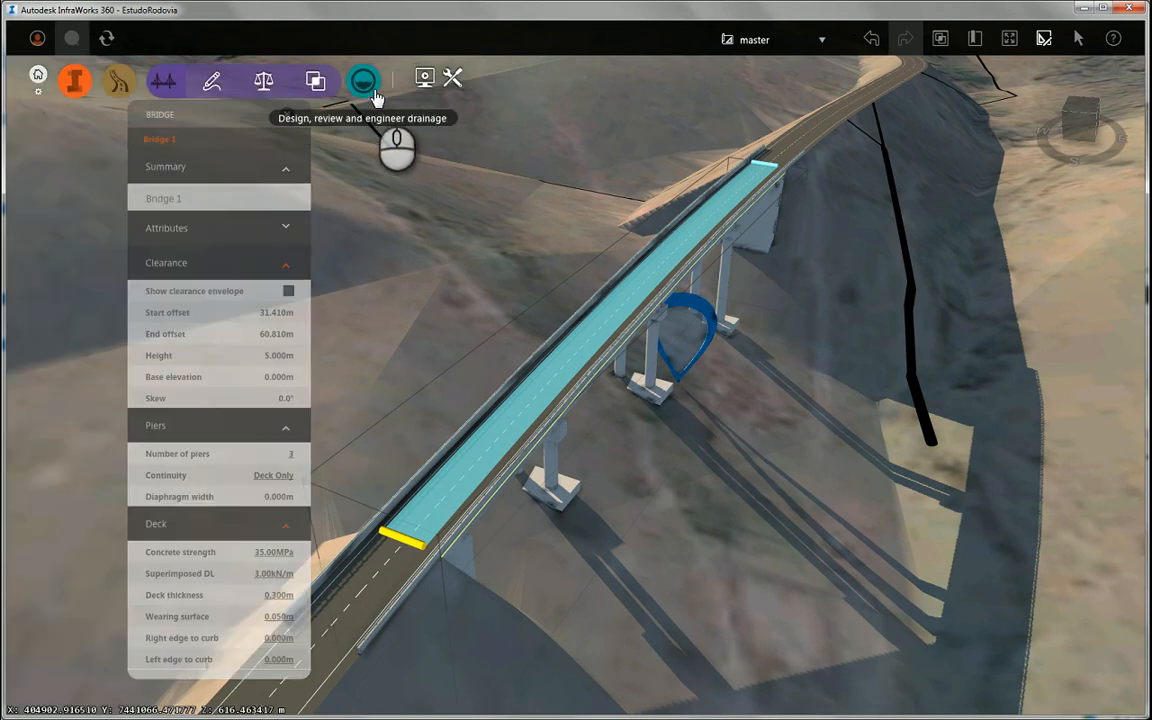
left_click(315, 88)
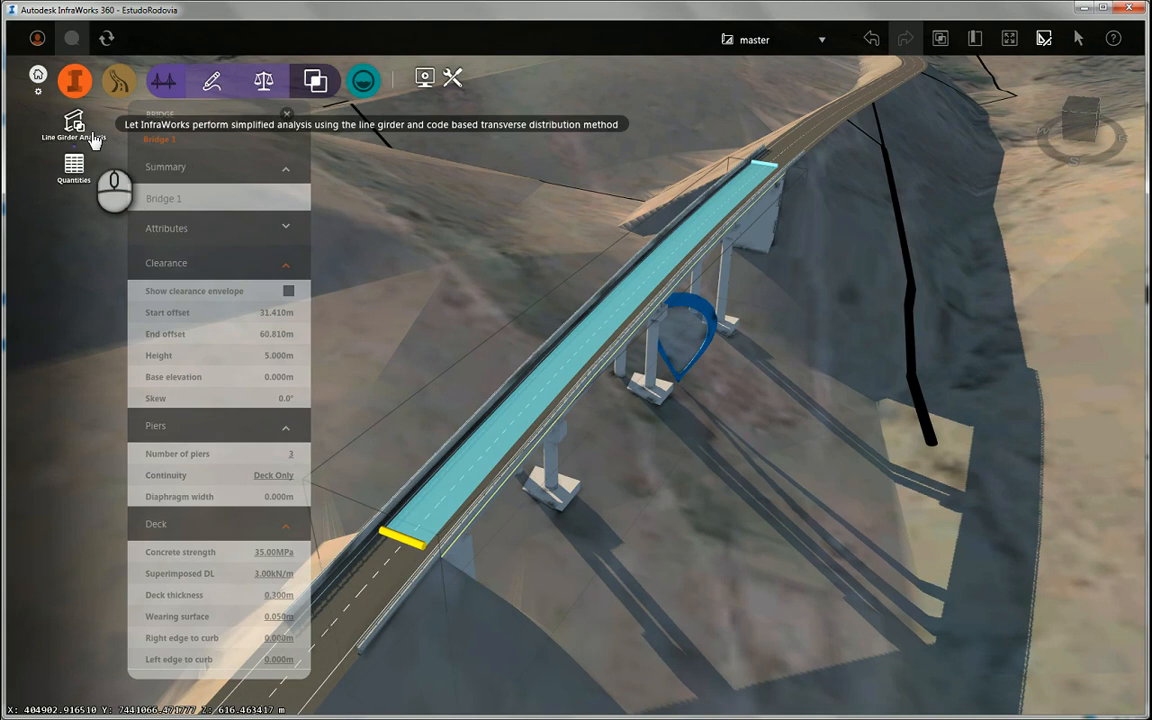
left_click(209, 84)
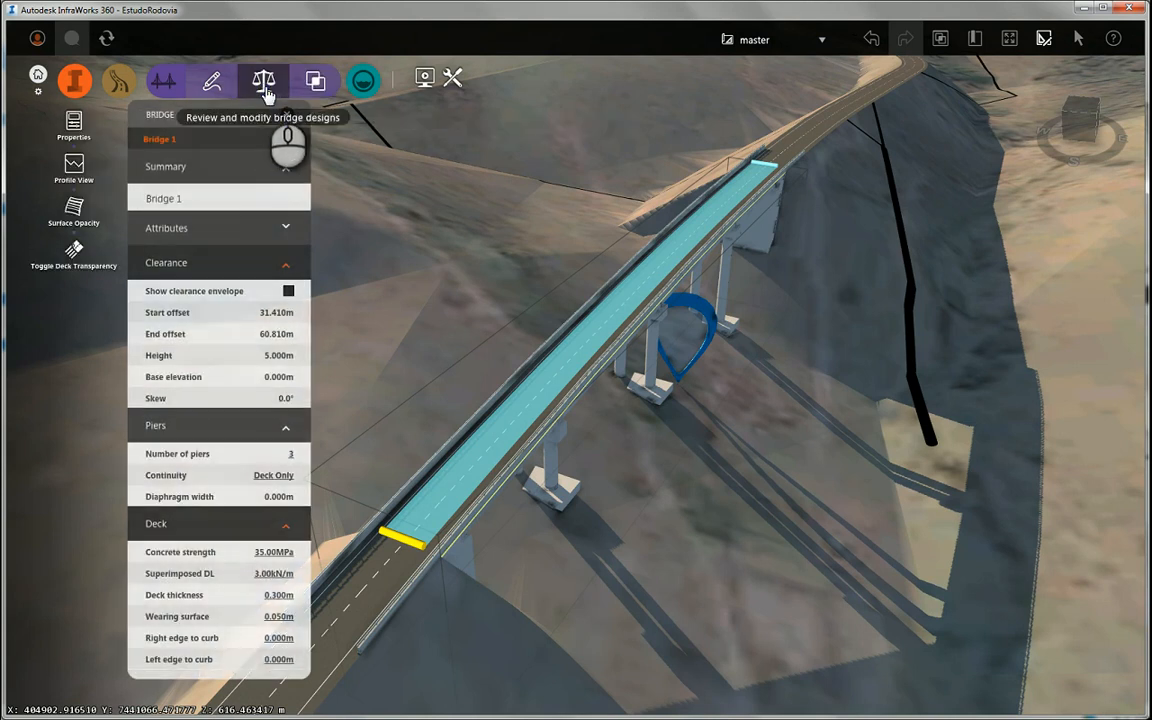
left_click(73, 250)
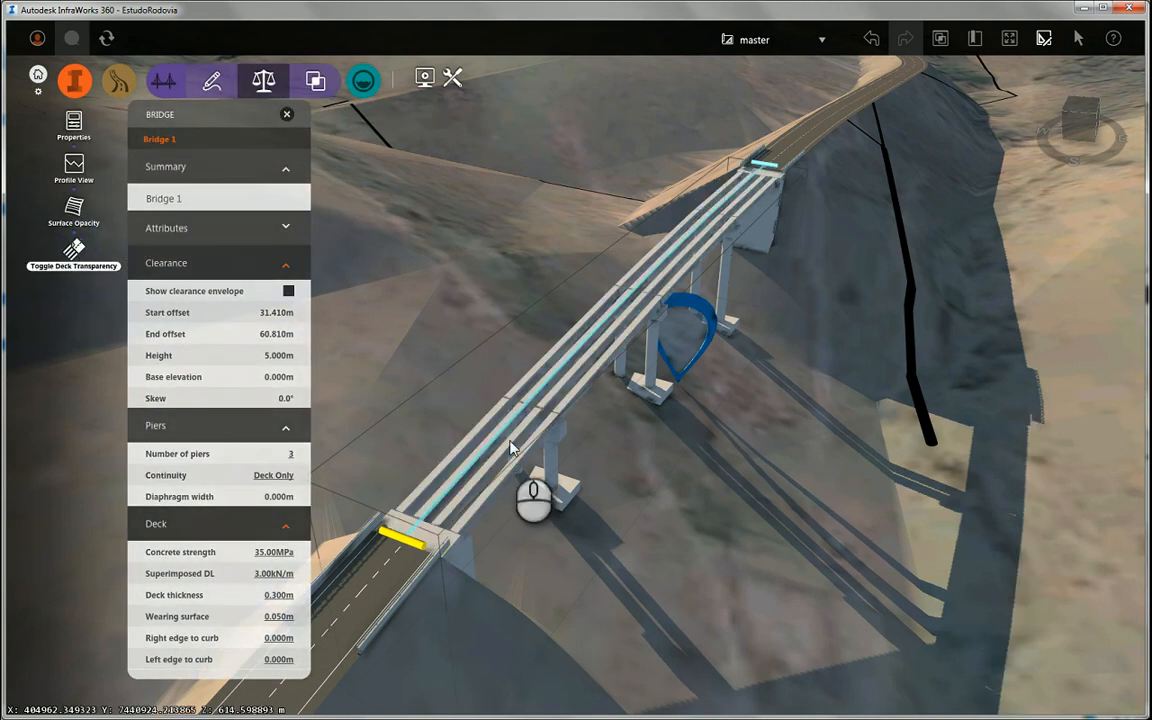
Select the concrete girder group of the nearest span and examine its section, attributes and material properties.
left_click_drag(547, 508, 587, 483)
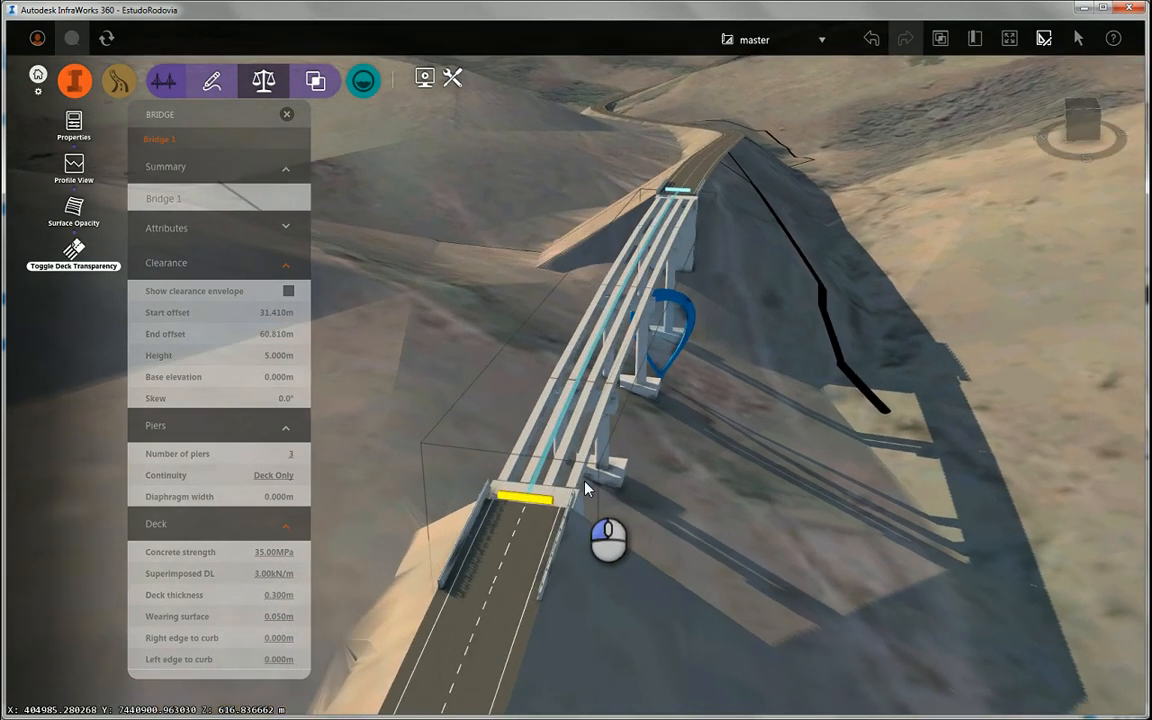
scroll(543, 422, "up", 2)
scroll(548, 411, "up", 5)
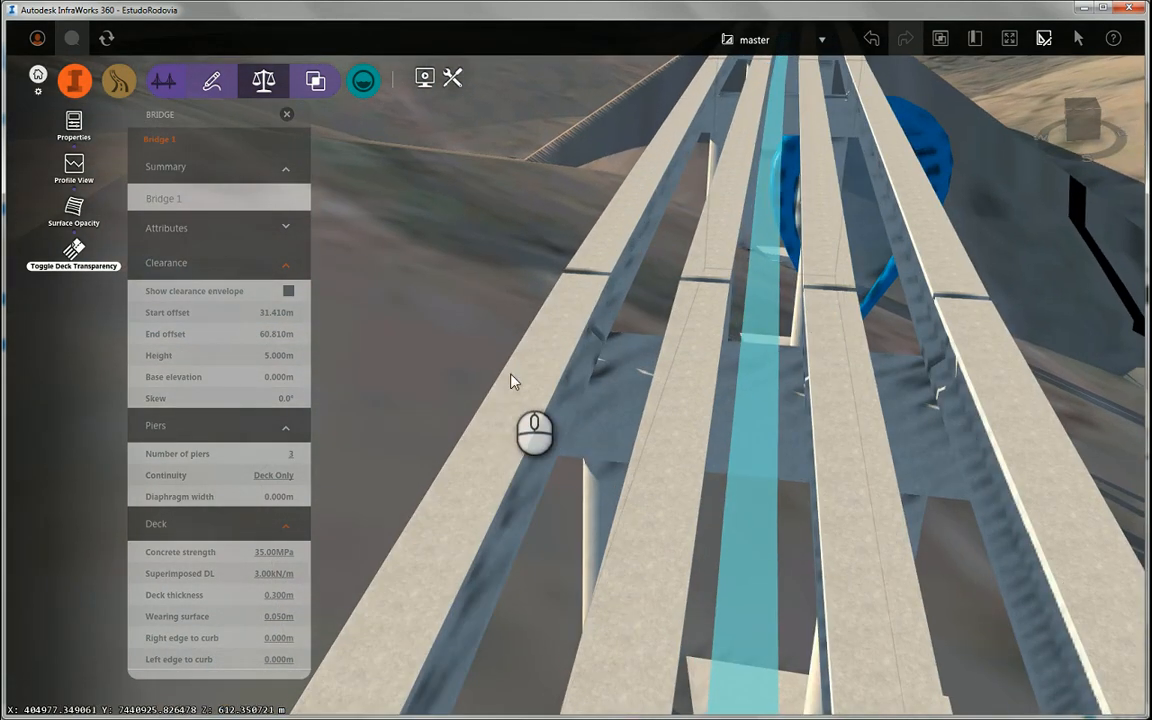
left_click(531, 381)
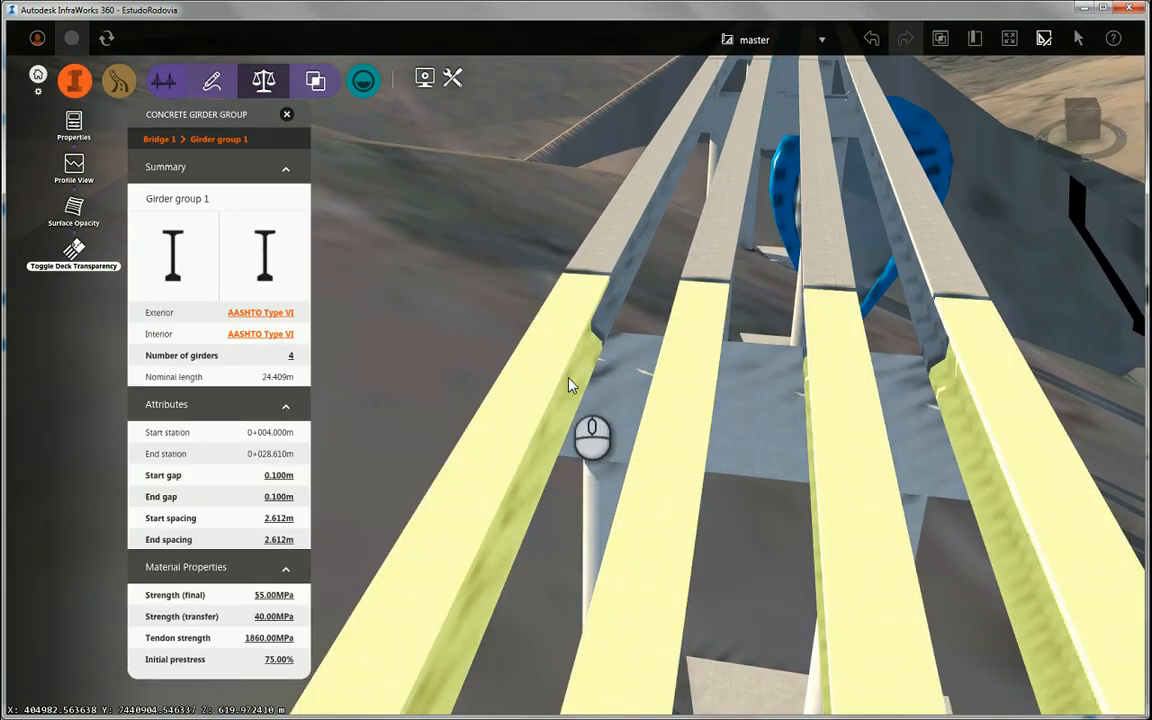
scroll(521, 368, "down", 3)
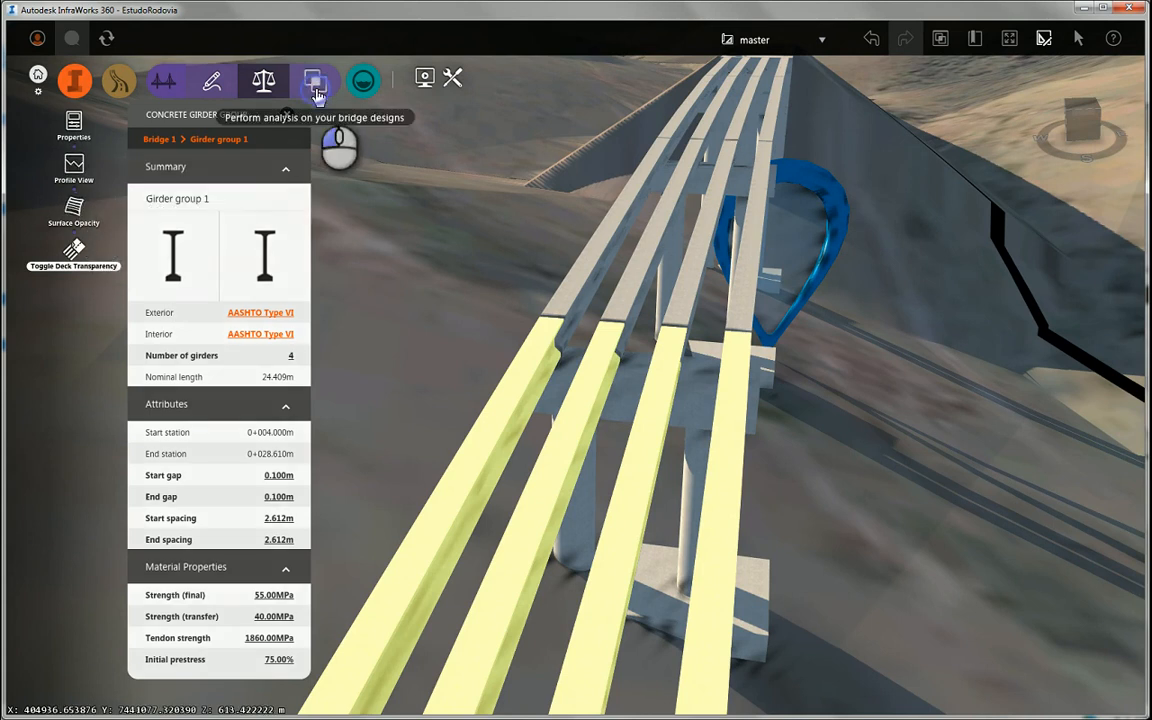
Display the bridge's material quantities table and move it clear of the girders.
left_click(315, 82)
left_click(74, 165)
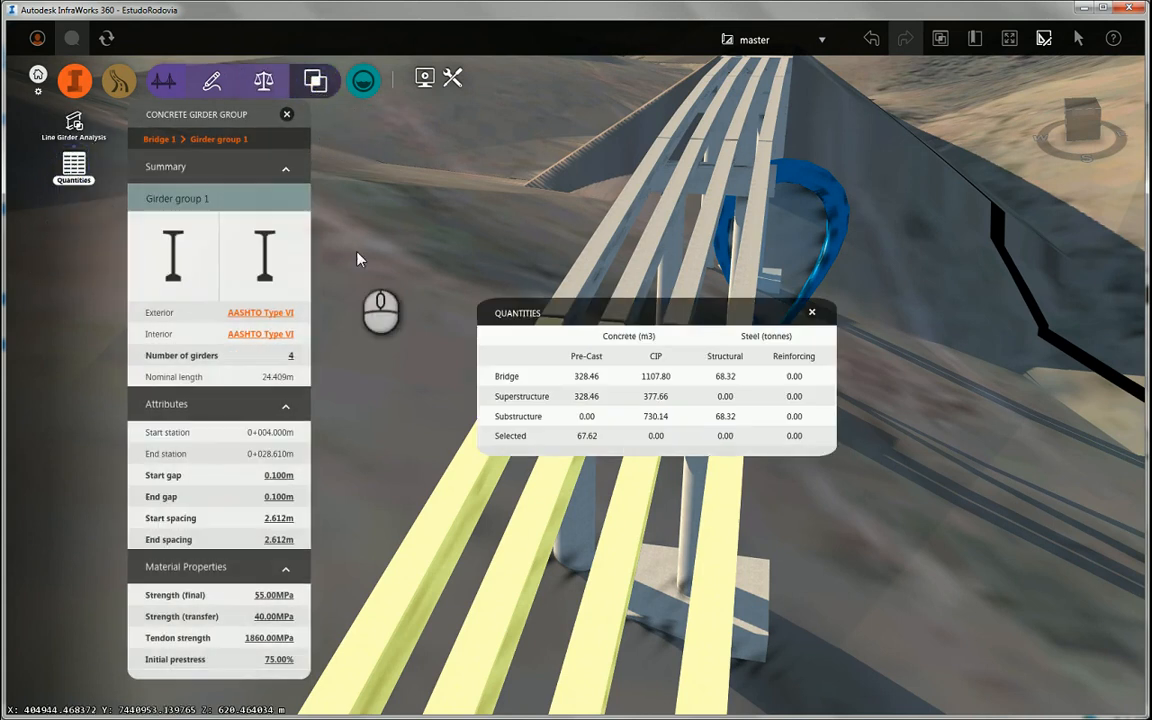
left_click_drag(764, 316, 938, 286)
Replace the second interior girder of the nearest span with the British B1 box beam.
left_click(656, 385)
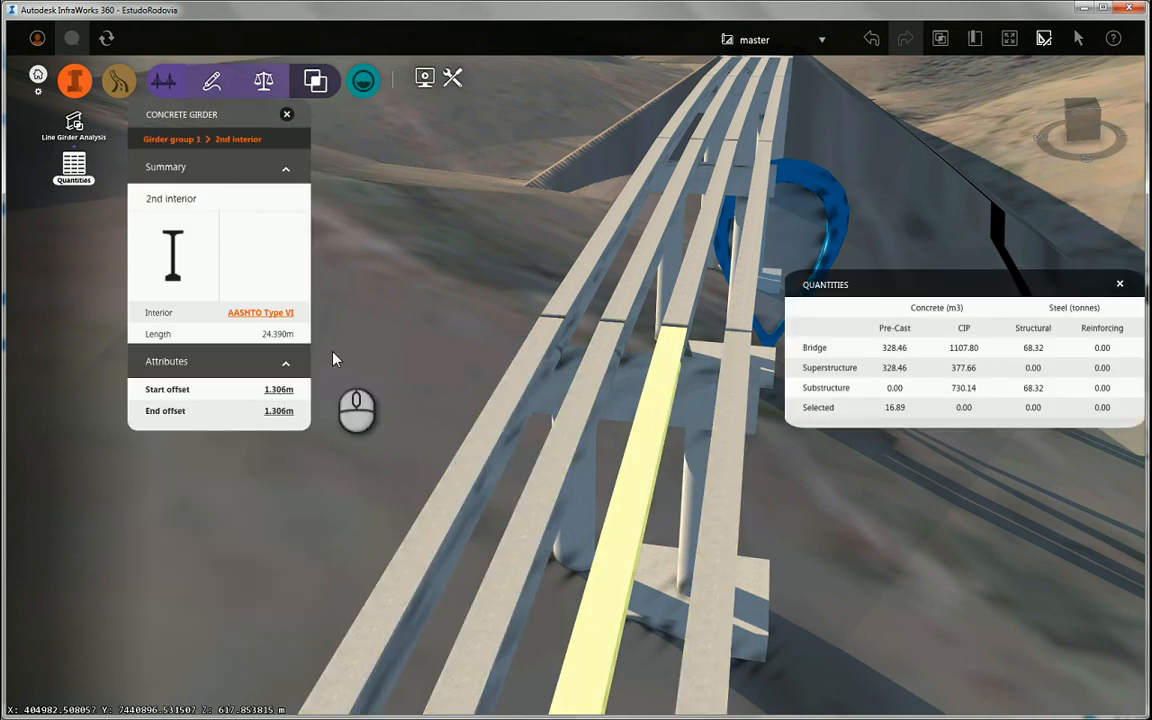
left_click(258, 314)
scroll(410, 368, "down", 5)
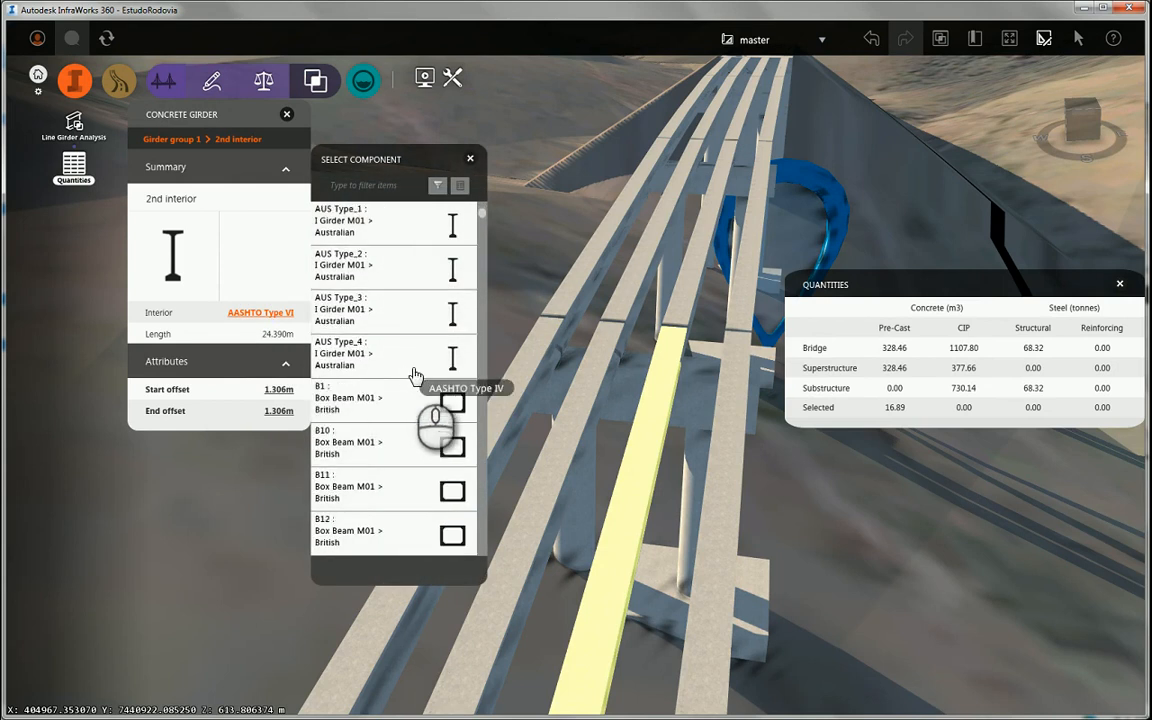
scroll(415, 374, "down", 3)
left_click(448, 262)
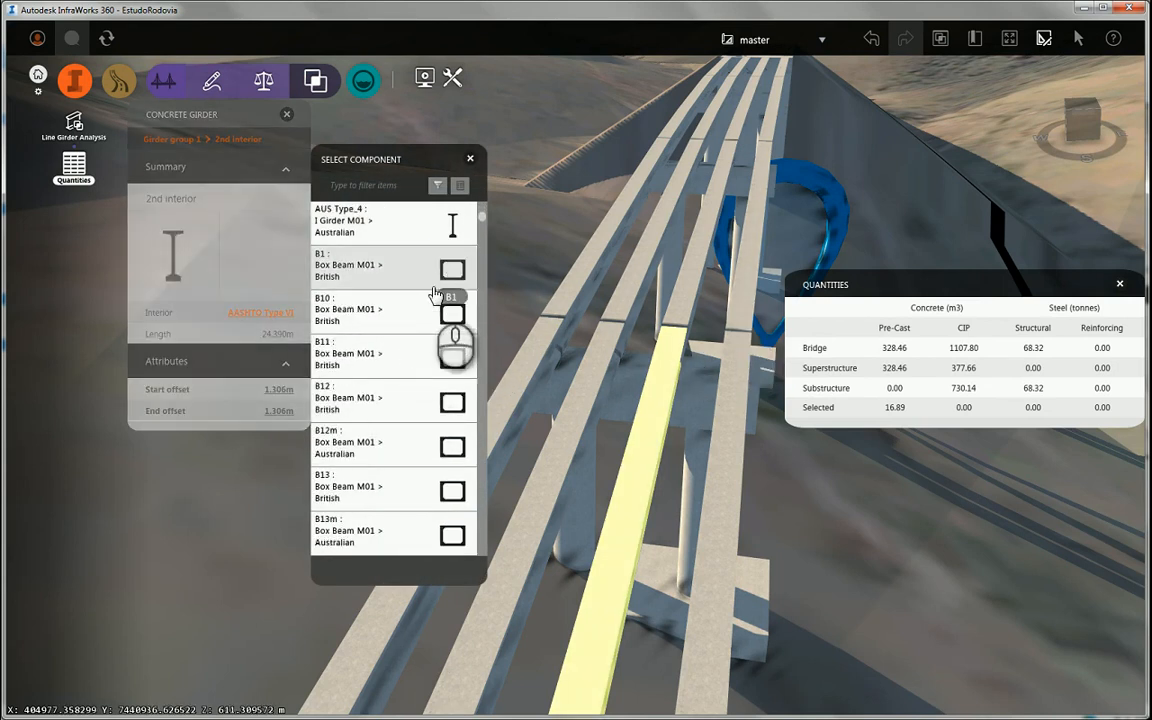
left_click(450, 270)
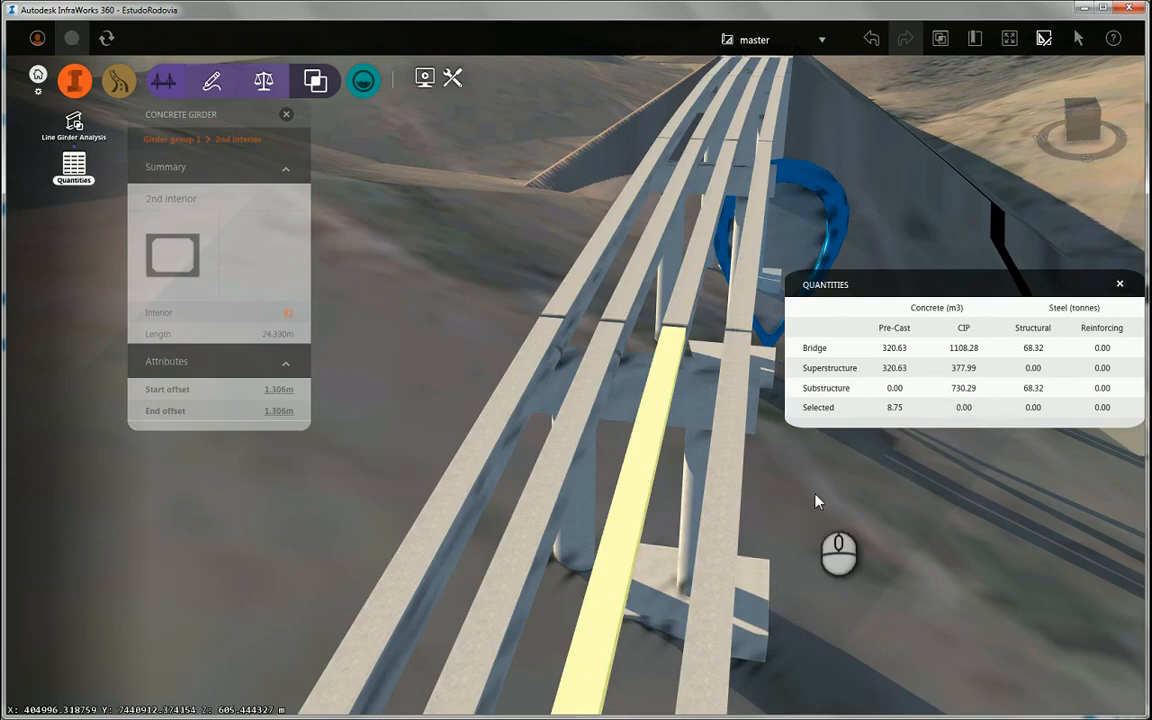
Select the bridge and examine its girders and piers up close and along its full length, together with its material quantities.
left_click_drag(815, 494, 697, 453)
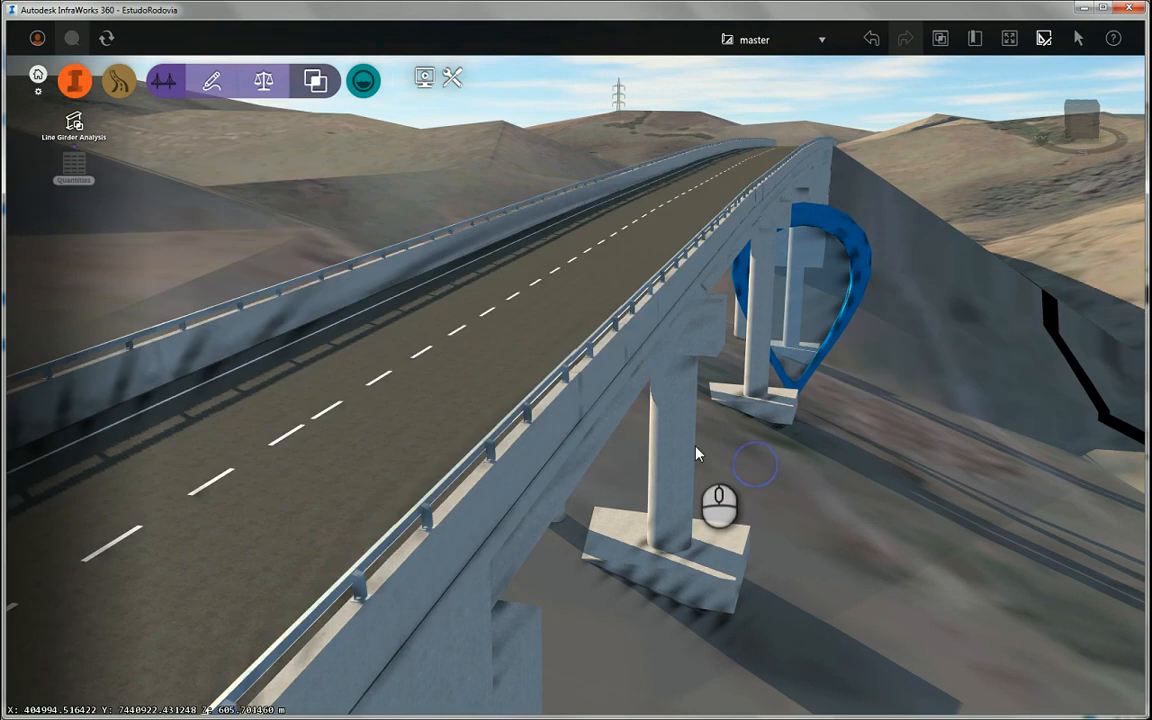
left_click(508, 372)
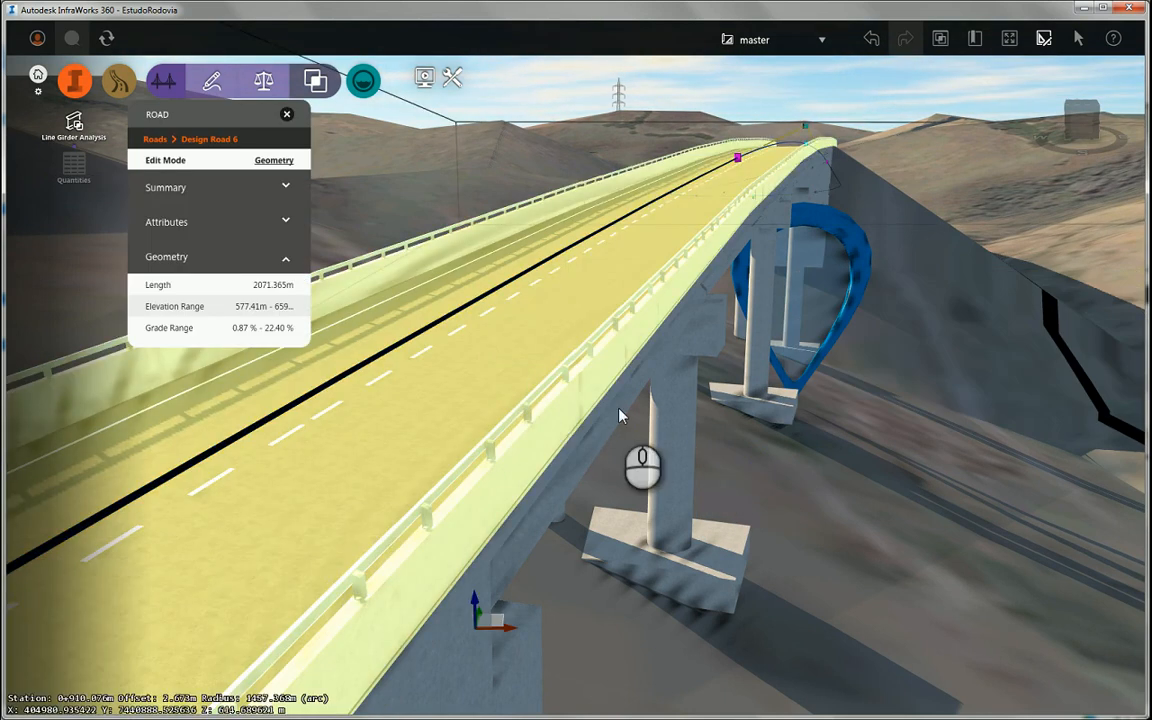
left_click(571, 450)
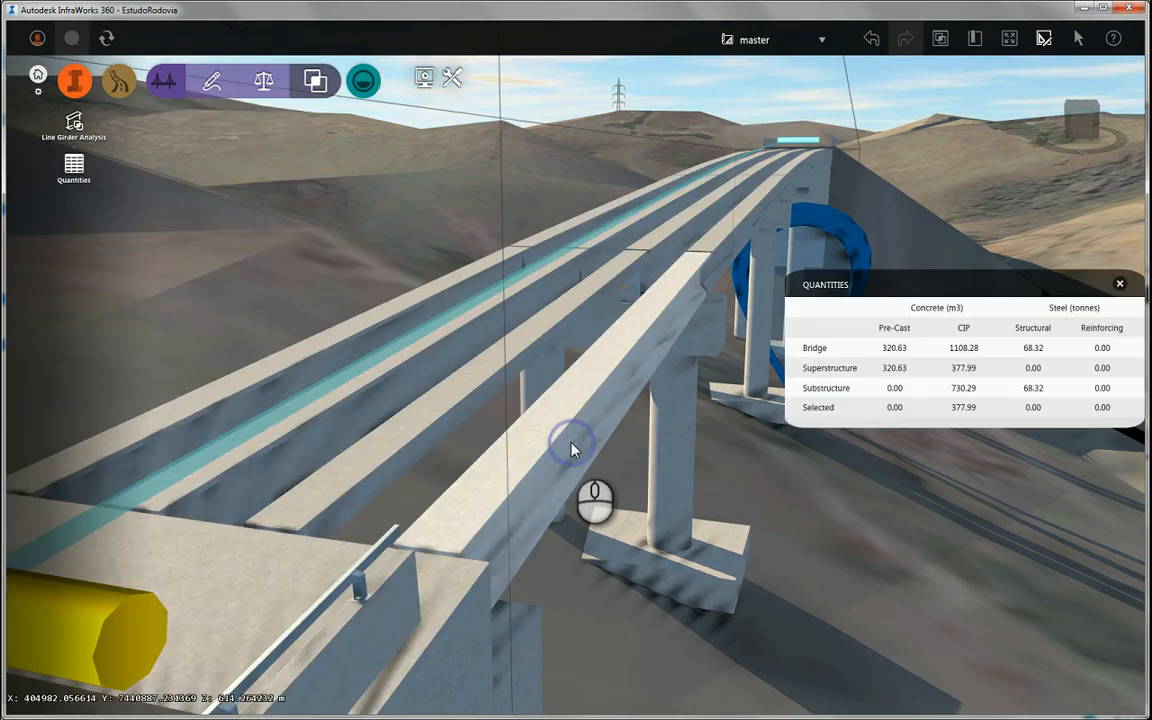
scroll(541, 346, "up", 4)
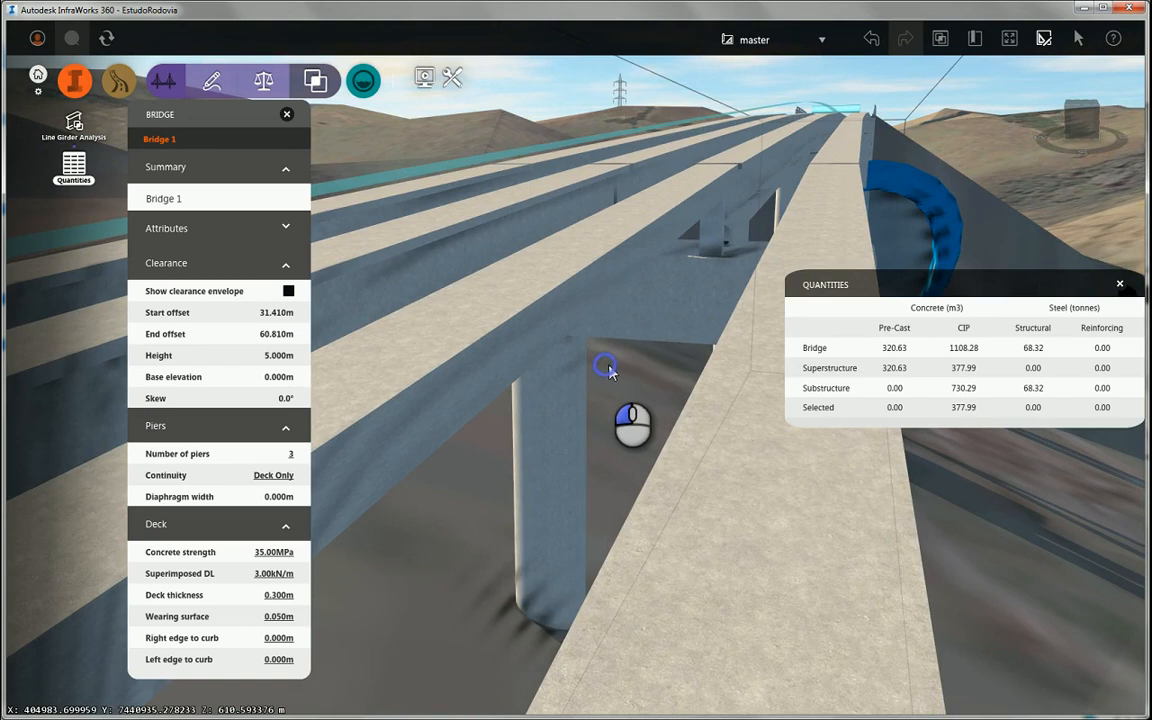
scroll(609, 370, "up", 5)
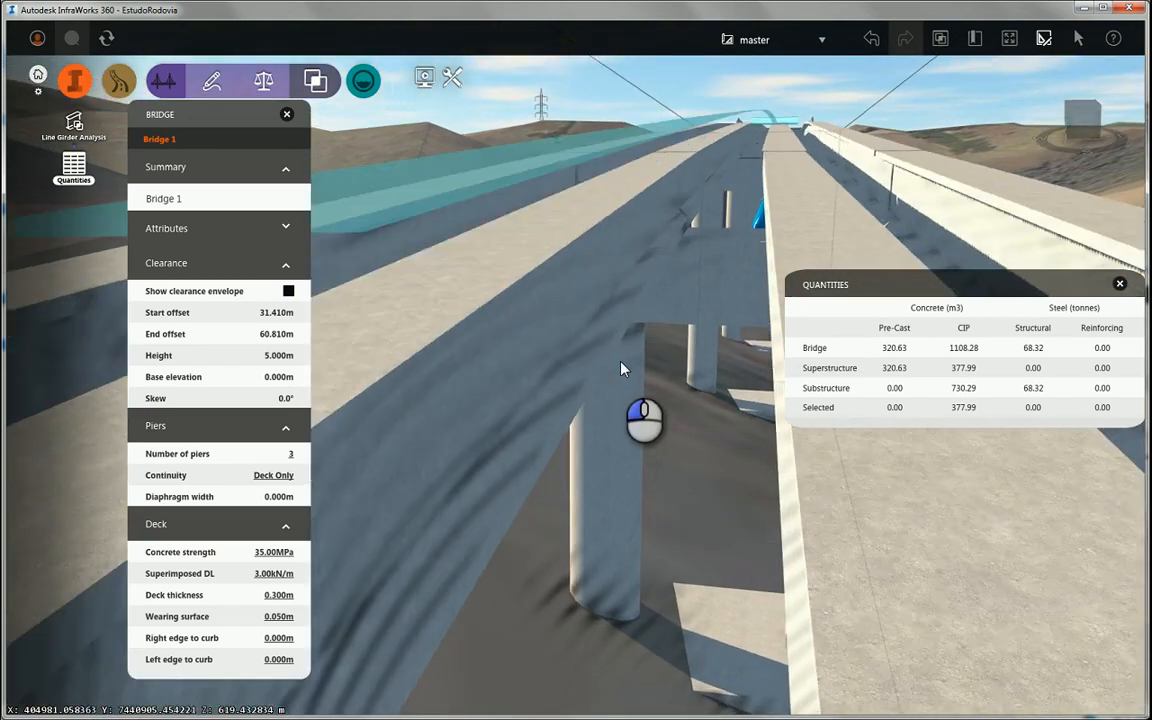
scroll(620, 369, "up", 5)
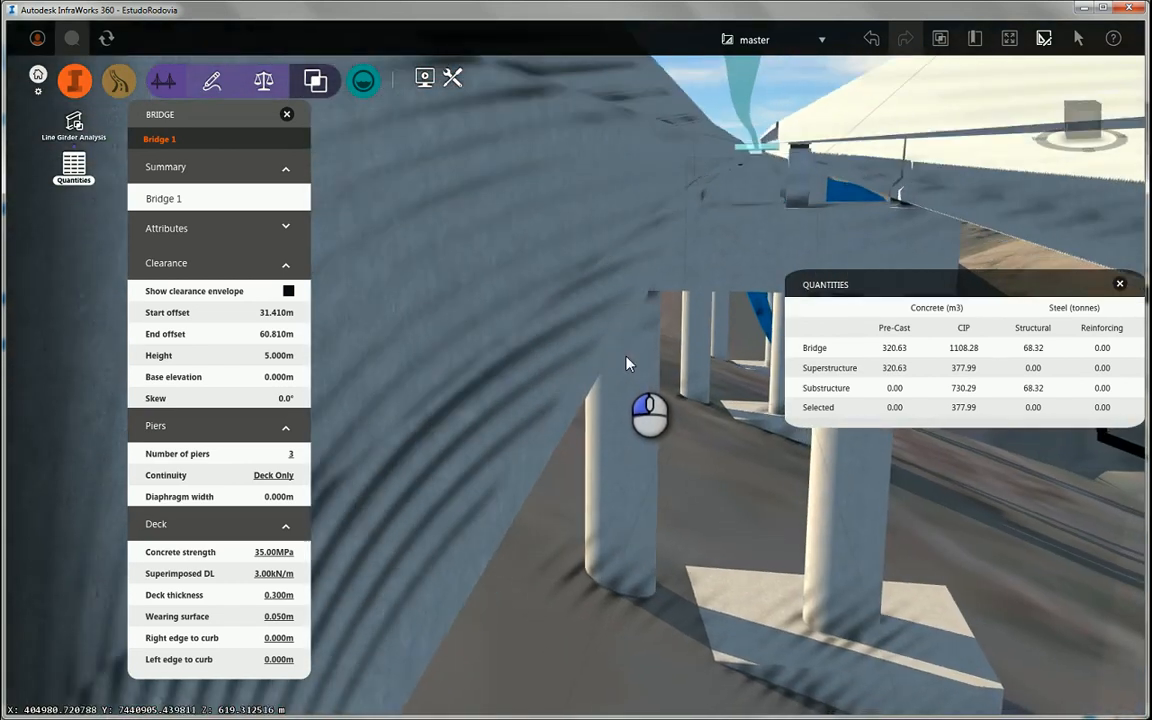
scroll(624, 362, "down", 6)
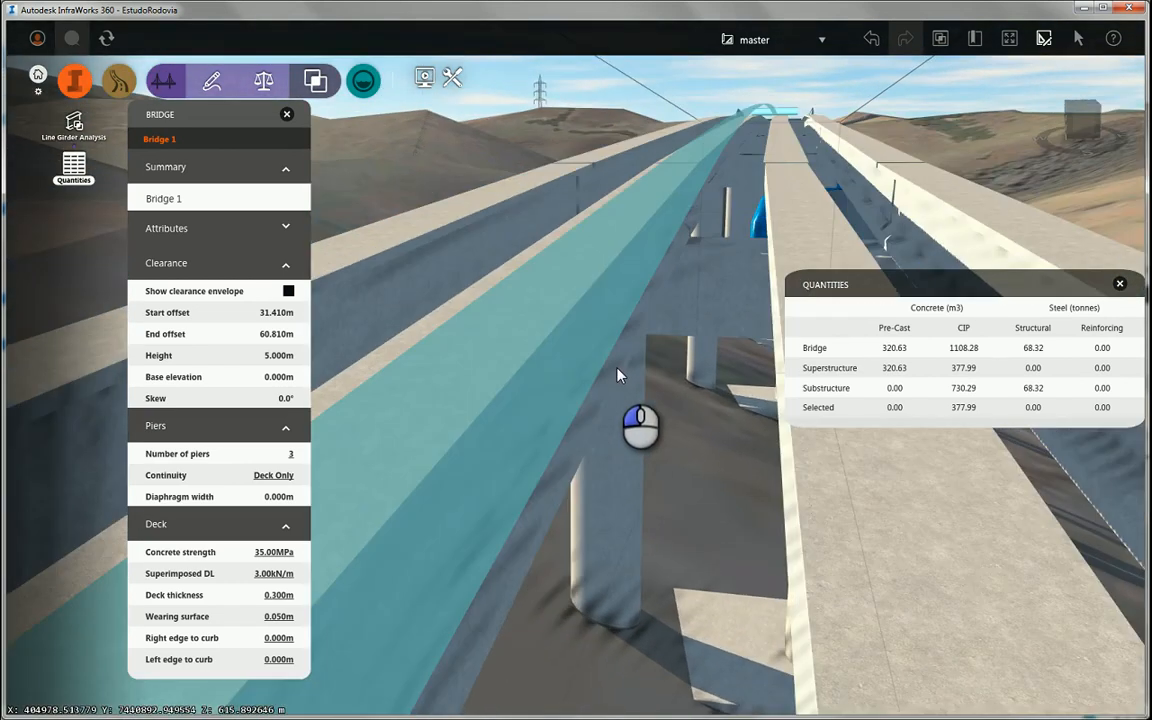
left_click_drag(616, 375, 605, 399)
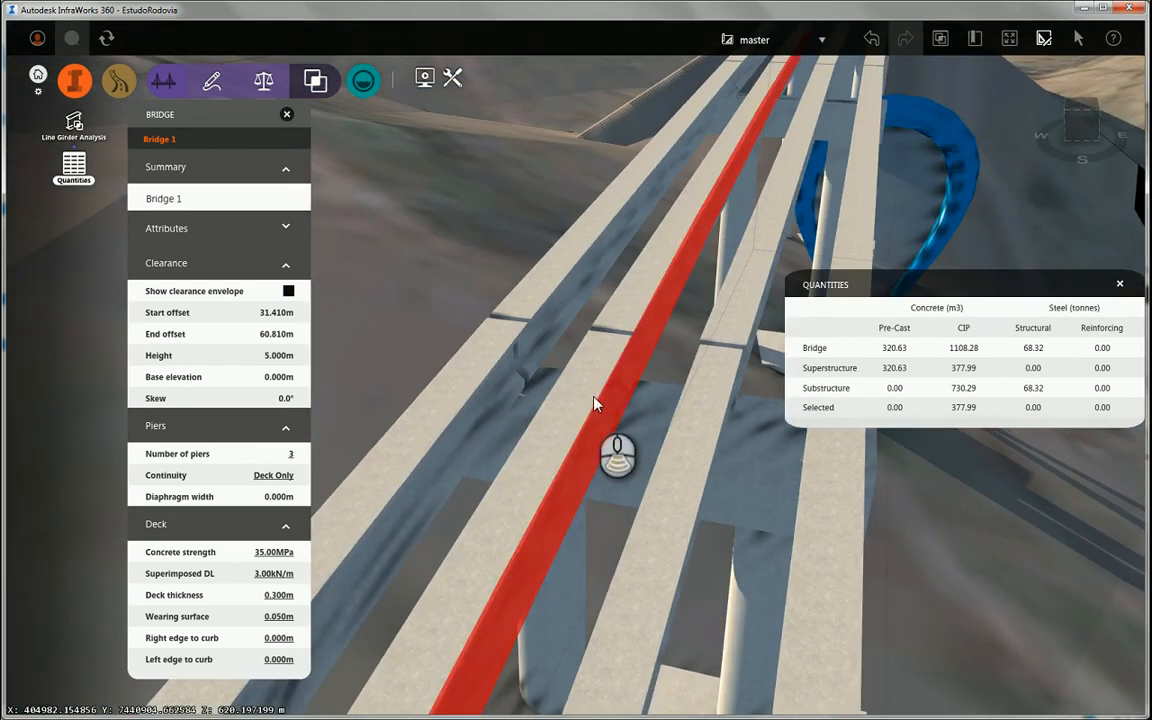
scroll(594, 404, "down", 8)
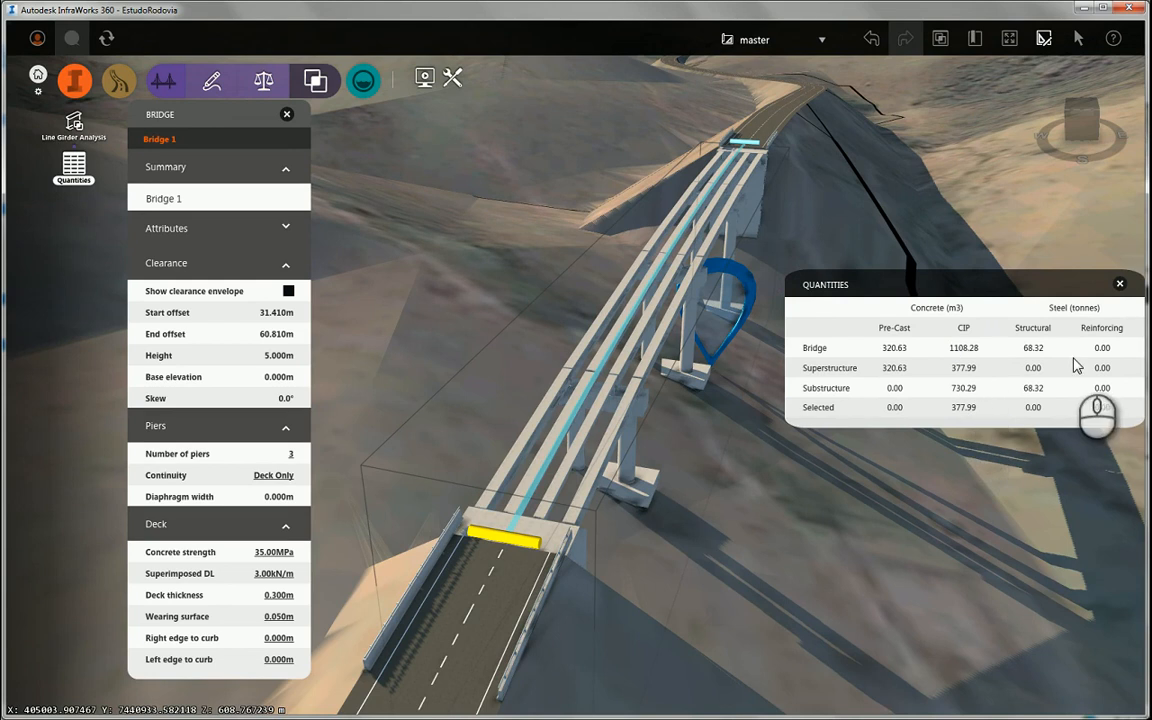
left_click(733, 316)
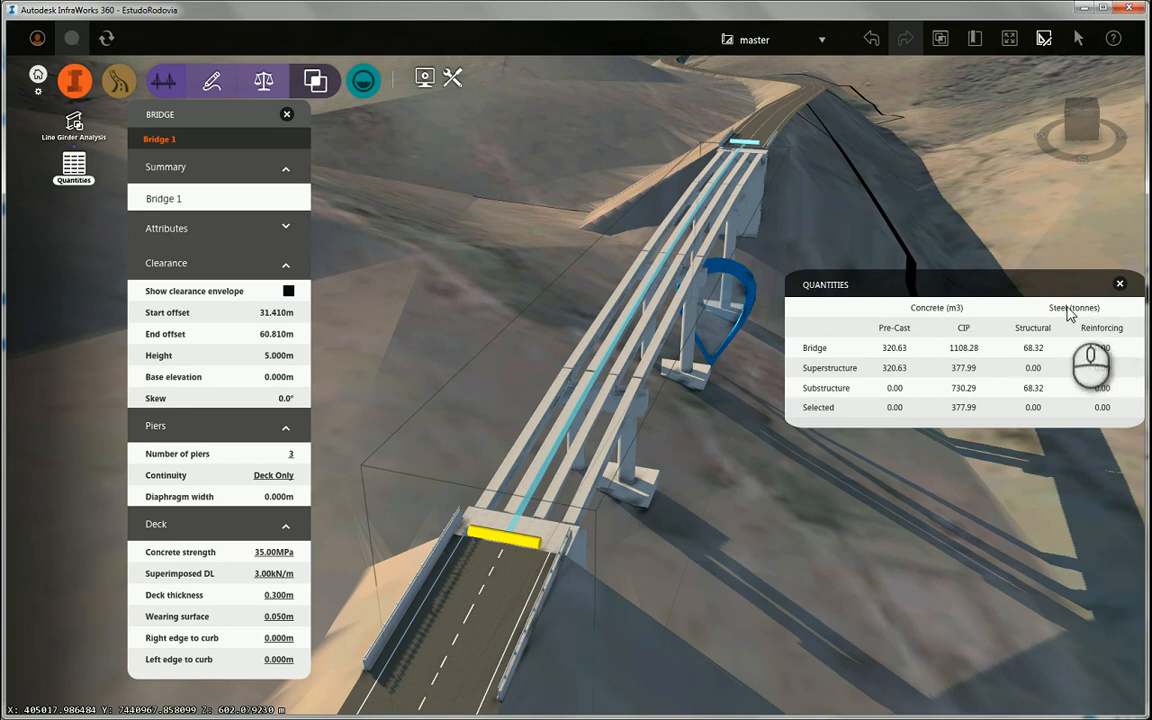
middle_click_drag(697, 500, 594, 496)
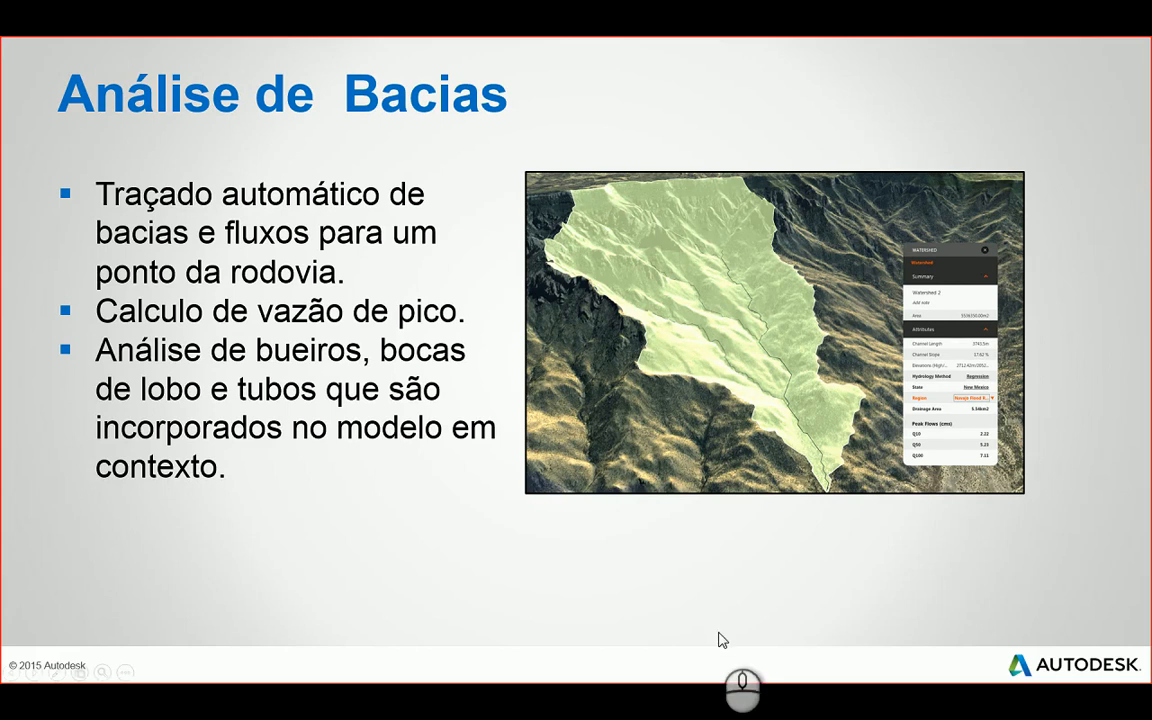
Switch from the presentation to InfraWorks 360 and select the side road that branches off near the bridge.
key("super")
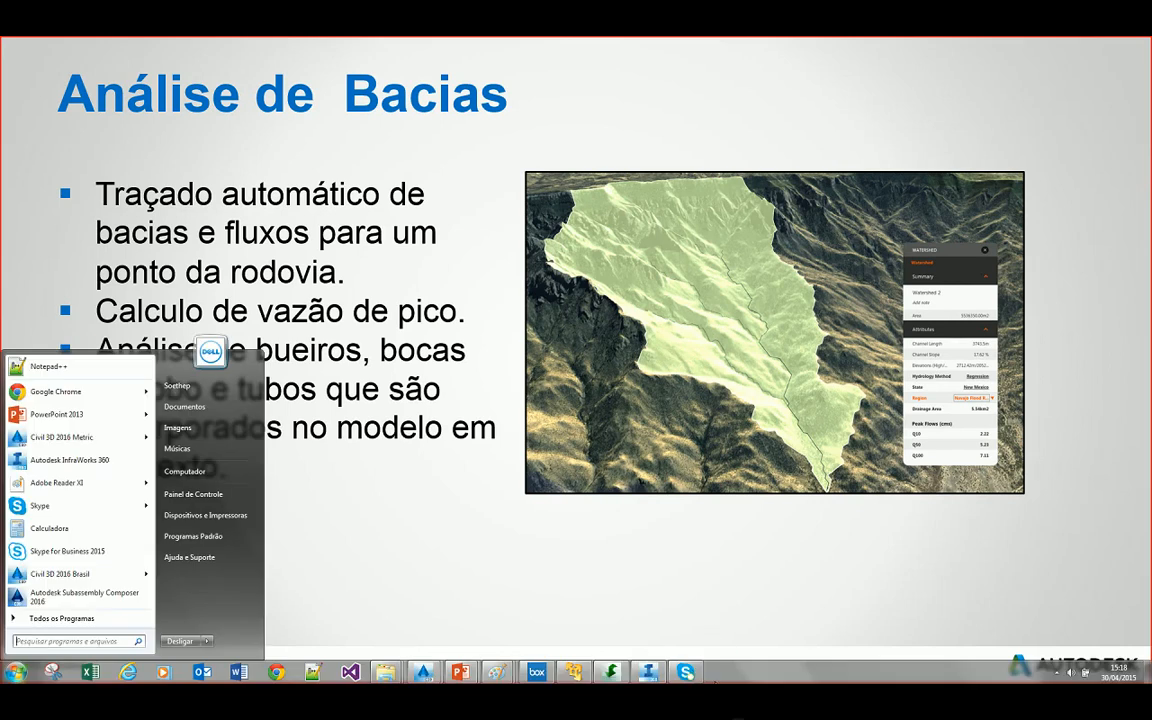
left_click(648, 672)
left_click(578, 562)
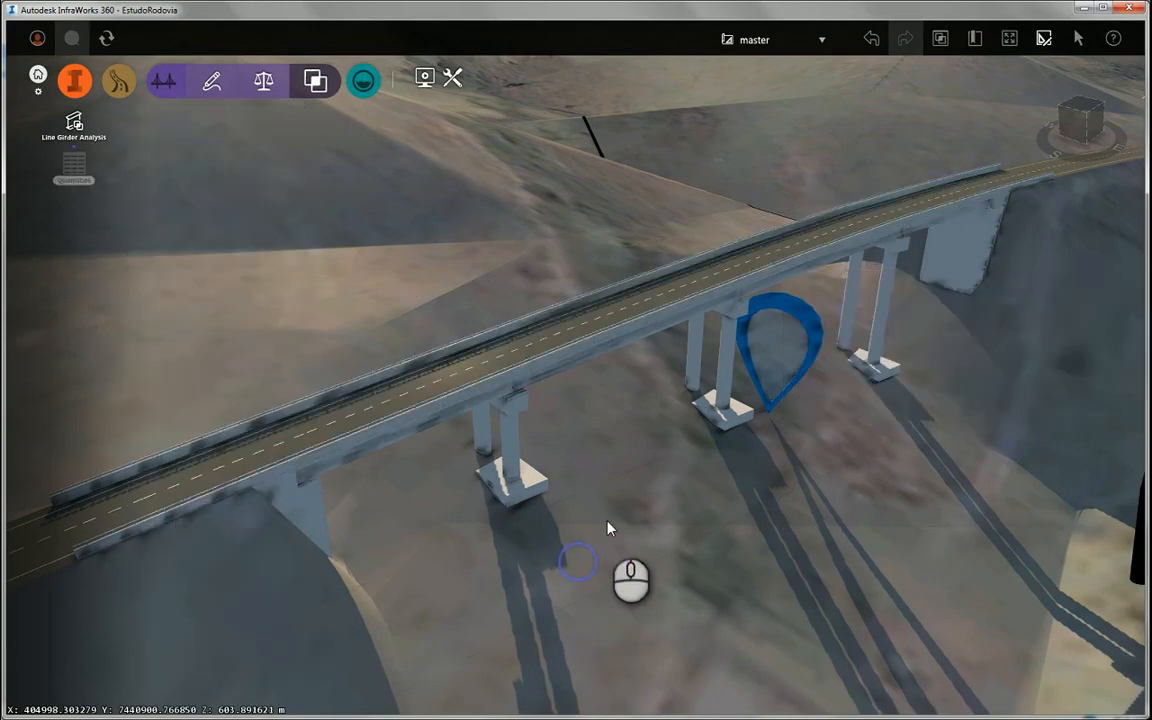
scroll(608, 528, "down", 10)
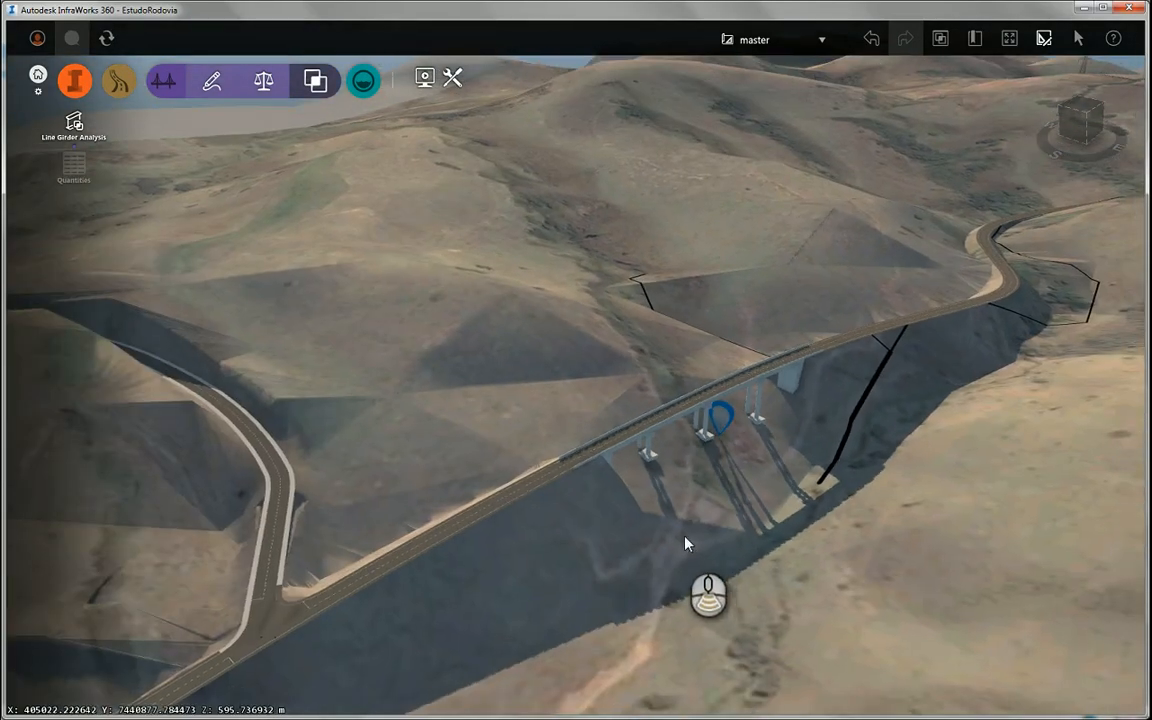
left_click(350, 513)
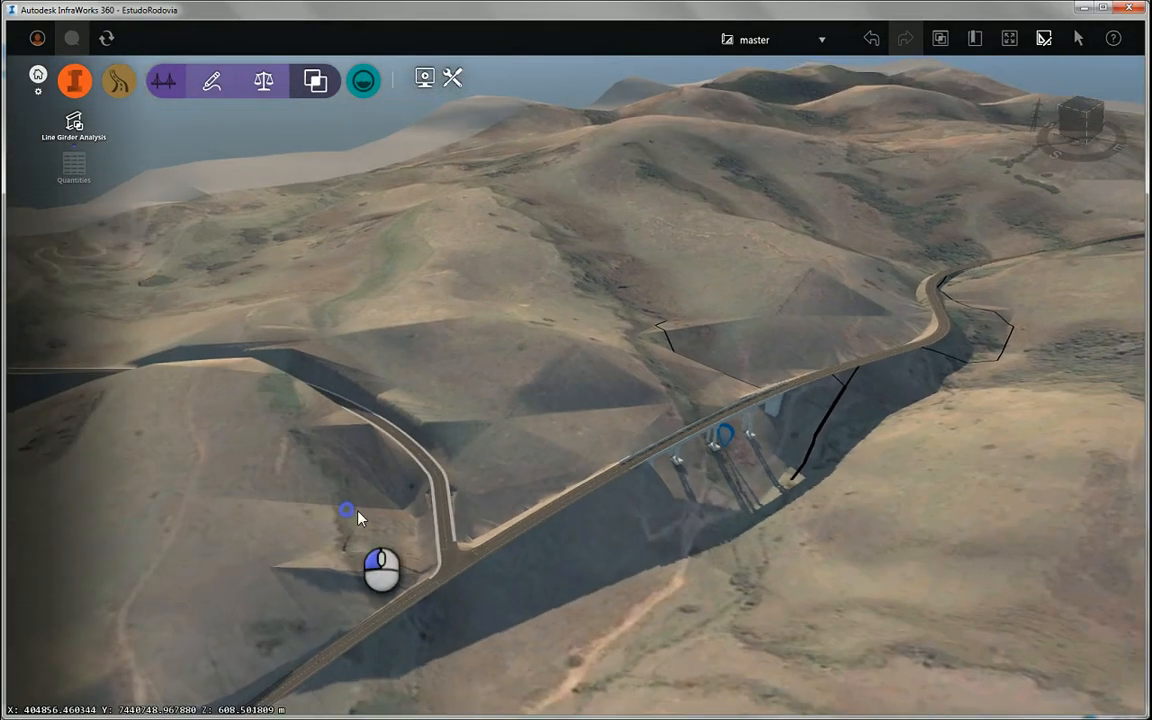
left_click_drag(358, 512, 363, 556)
right_click_drag(329, 568, 815, 345)
left_click(453, 457)
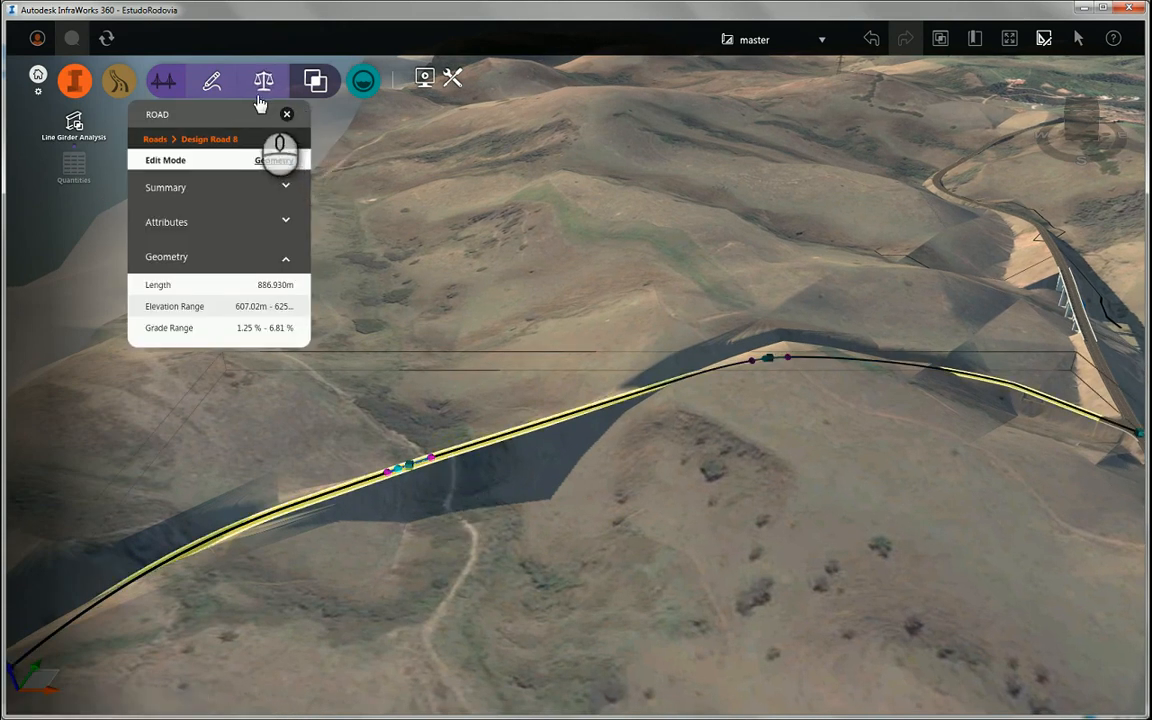
Run a watershed analysis from an outlet point placed in the valley just beside the side road's embankment.
left_click(360, 80)
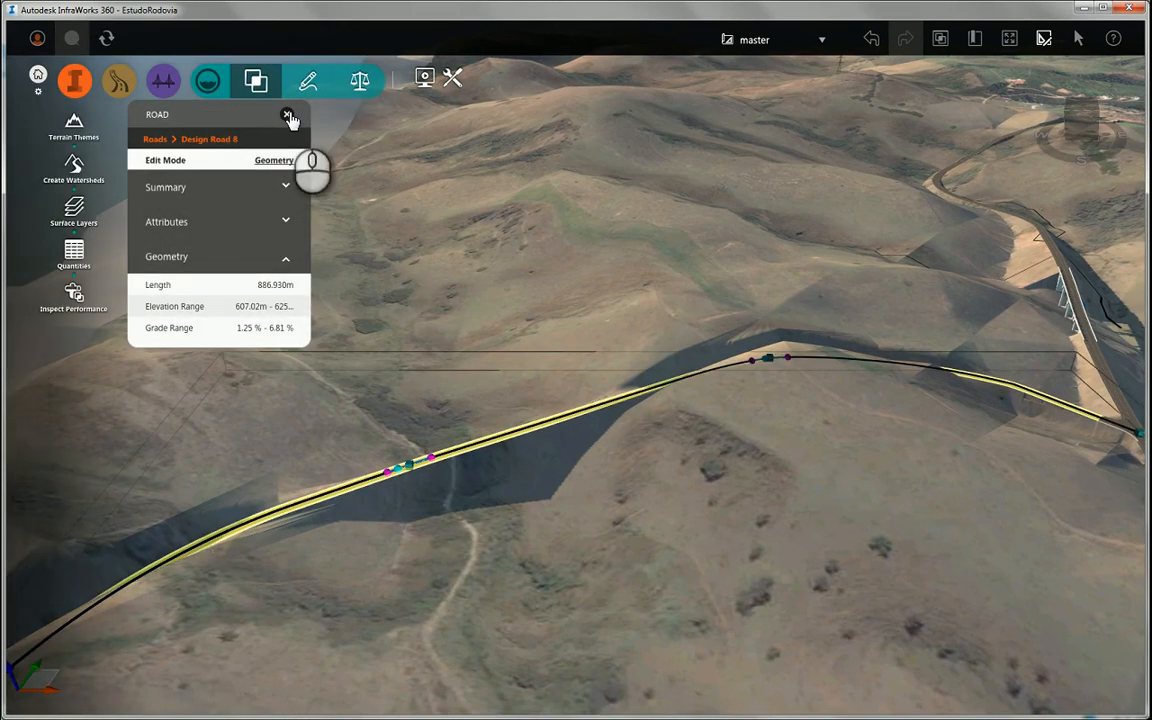
left_click(77, 166)
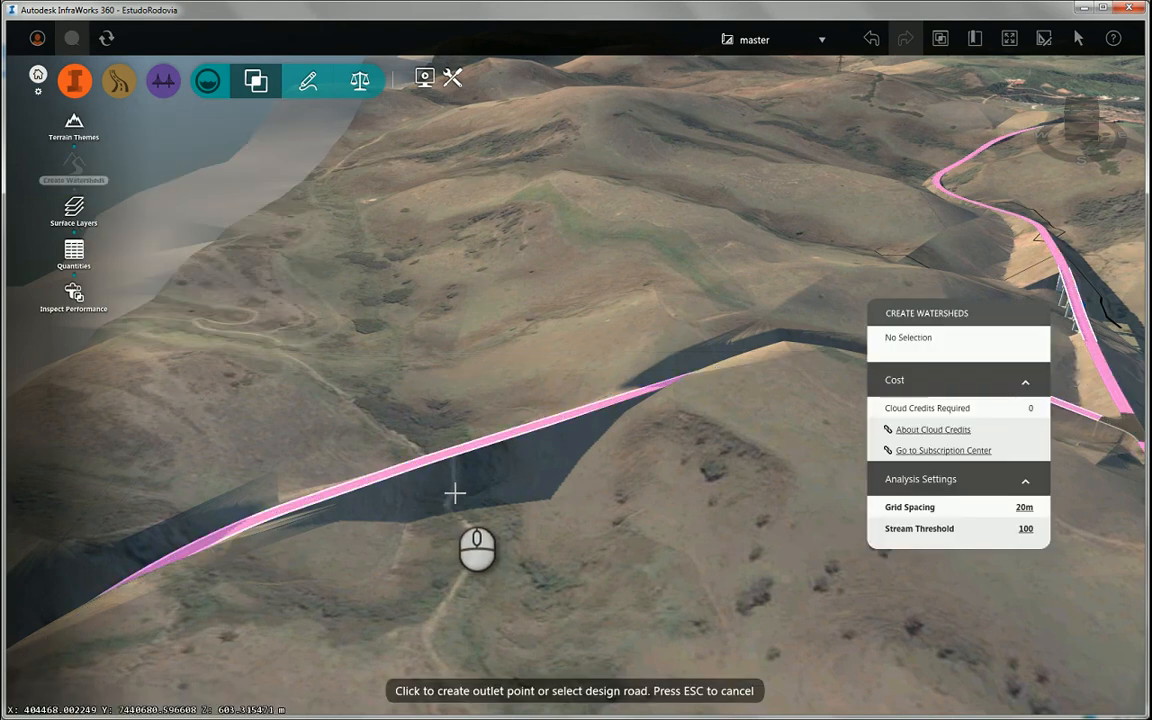
left_click(450, 492)
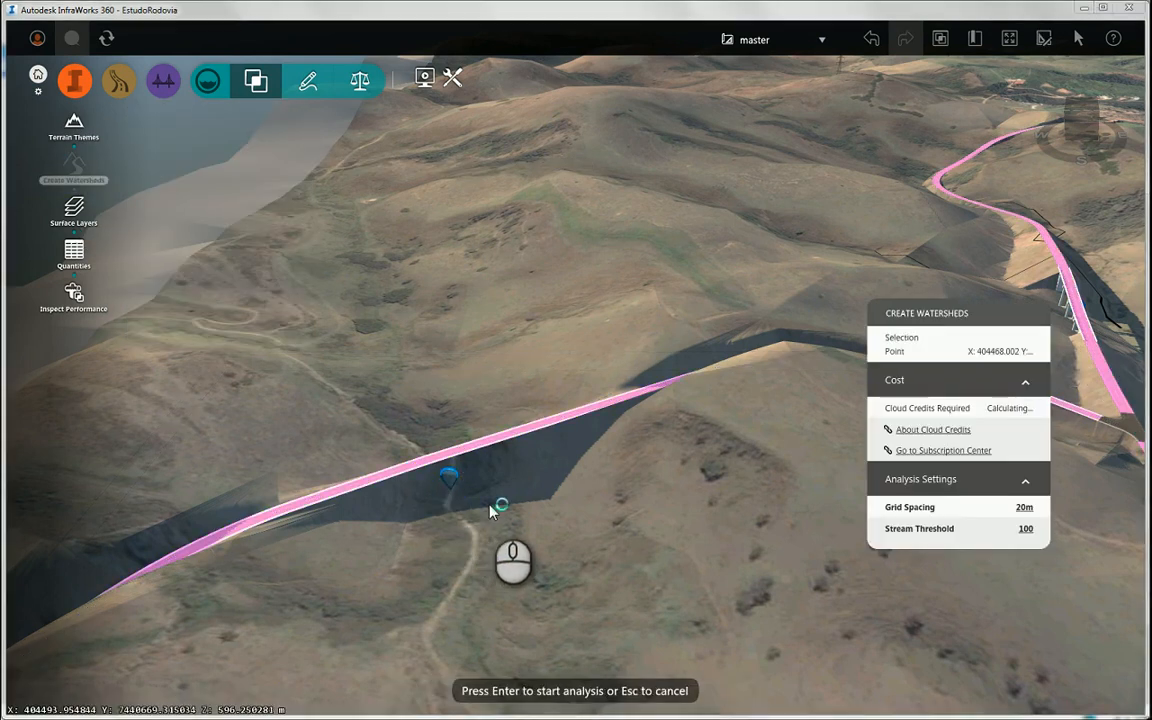
key("Return")
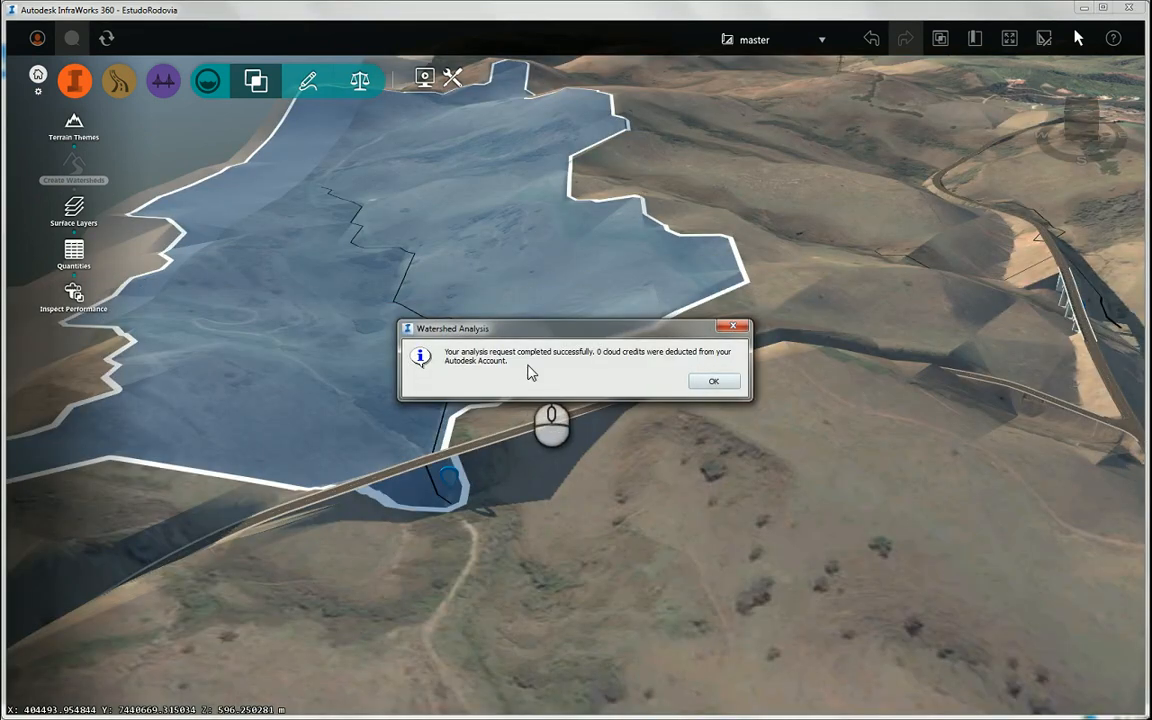
left_click(706, 384)
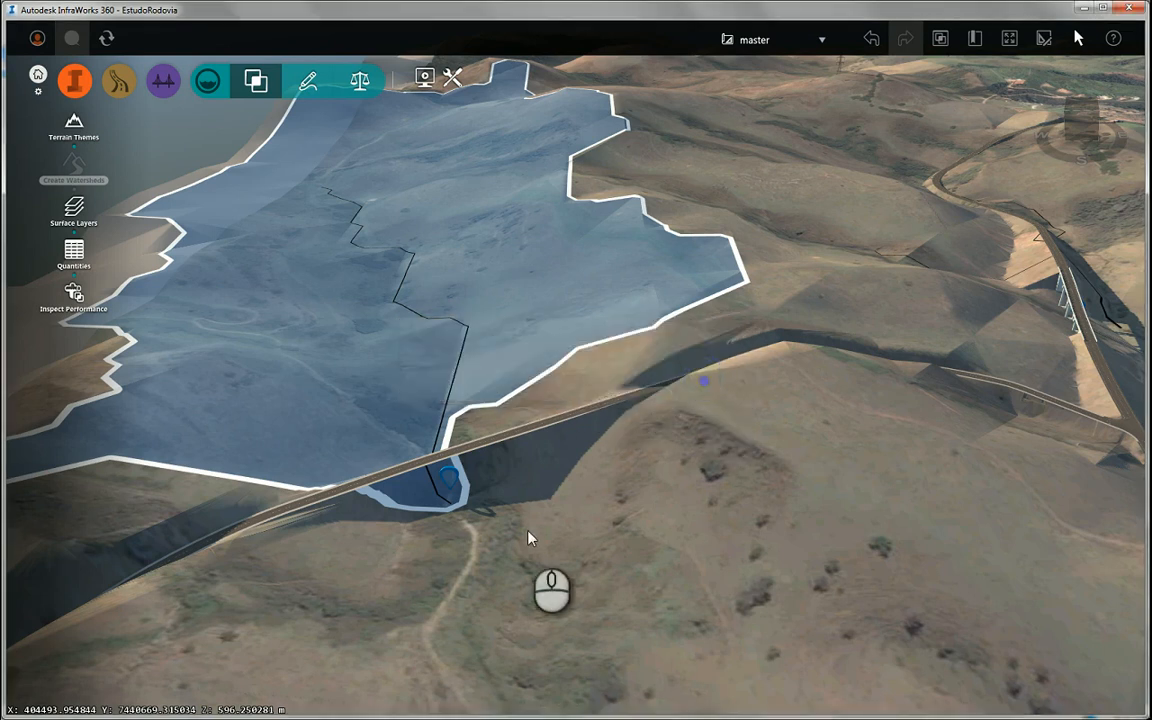
Draw a culvert about 67 m long under the road, from the incoming stream to the watershed outlet.
scroll(520, 530, "up", 3)
left_click_drag(533, 520, 526, 535)
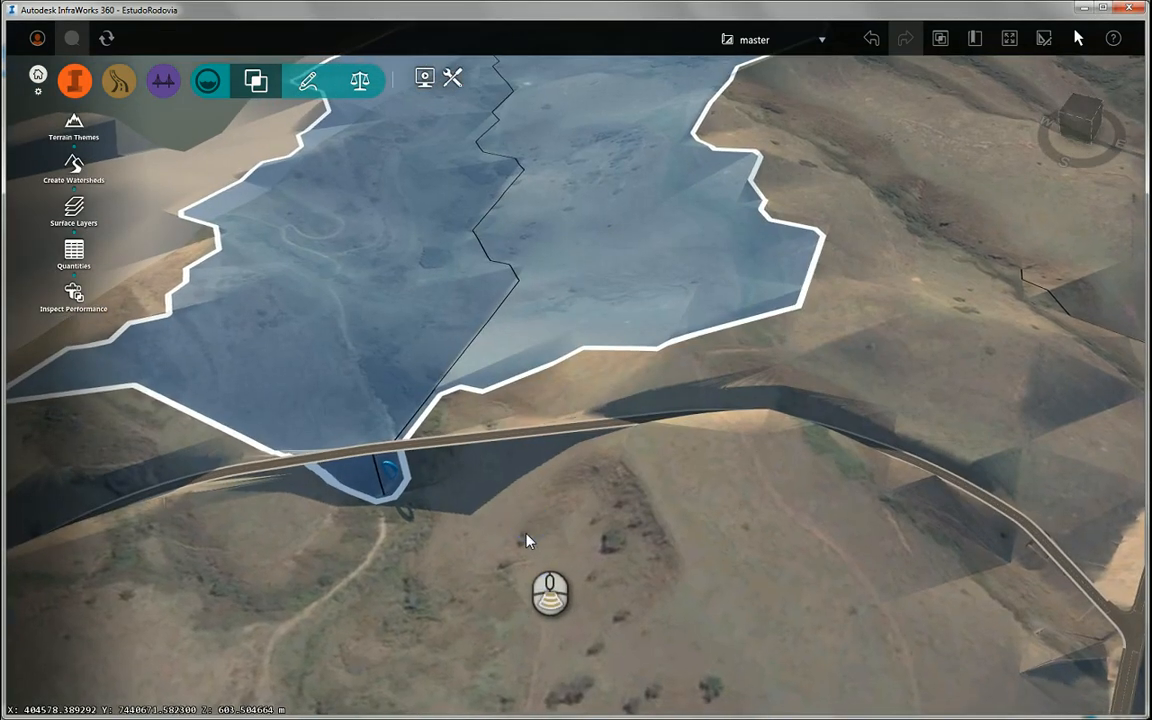
scroll(523, 533, "down", 4)
scroll(430, 495, "up", 4)
scroll(430, 498, "up", 3)
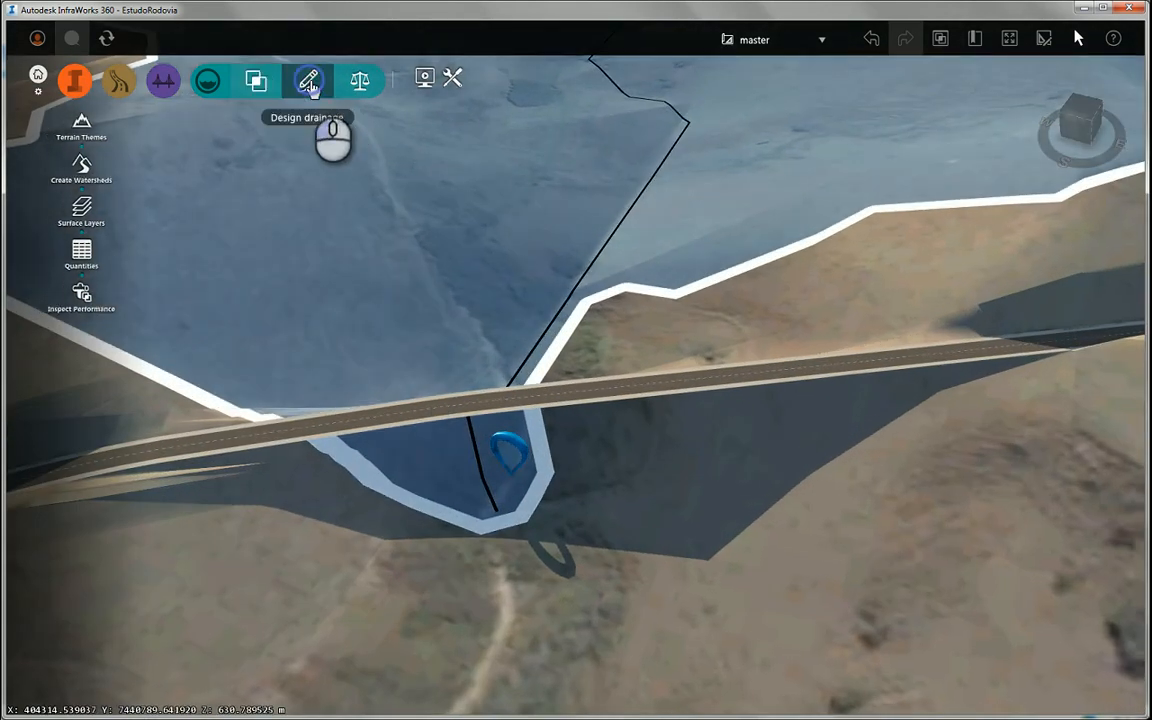
left_click(310, 86)
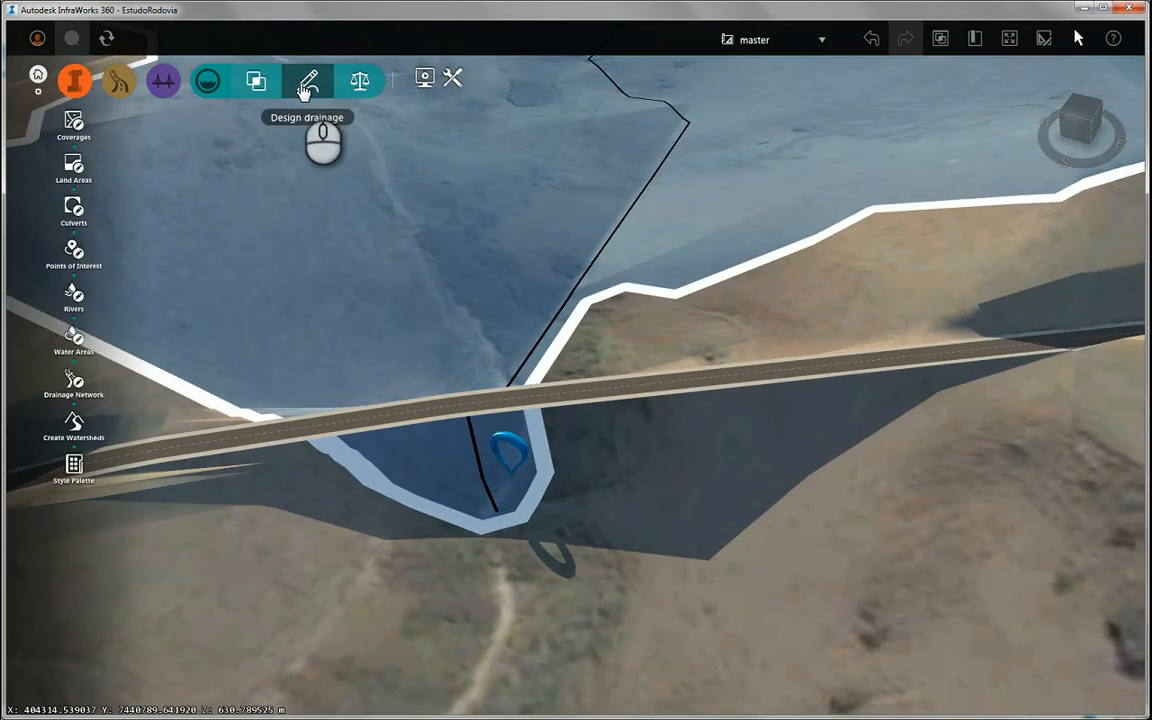
left_click(73, 207)
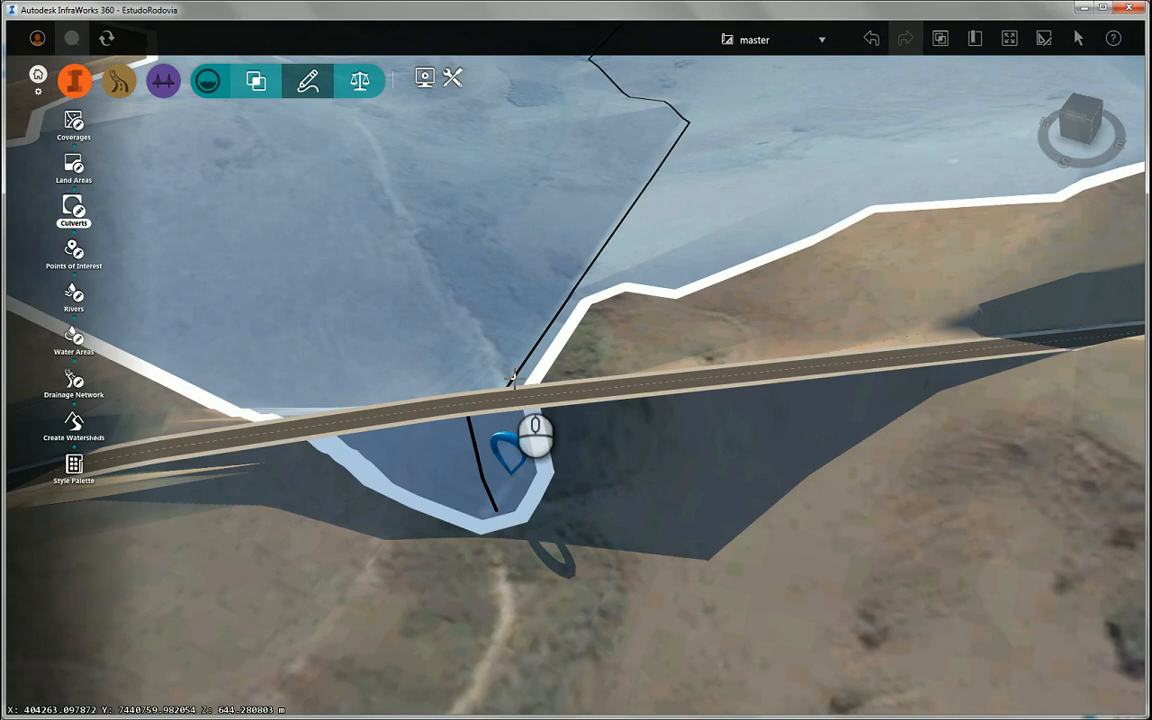
left_click(510, 378)
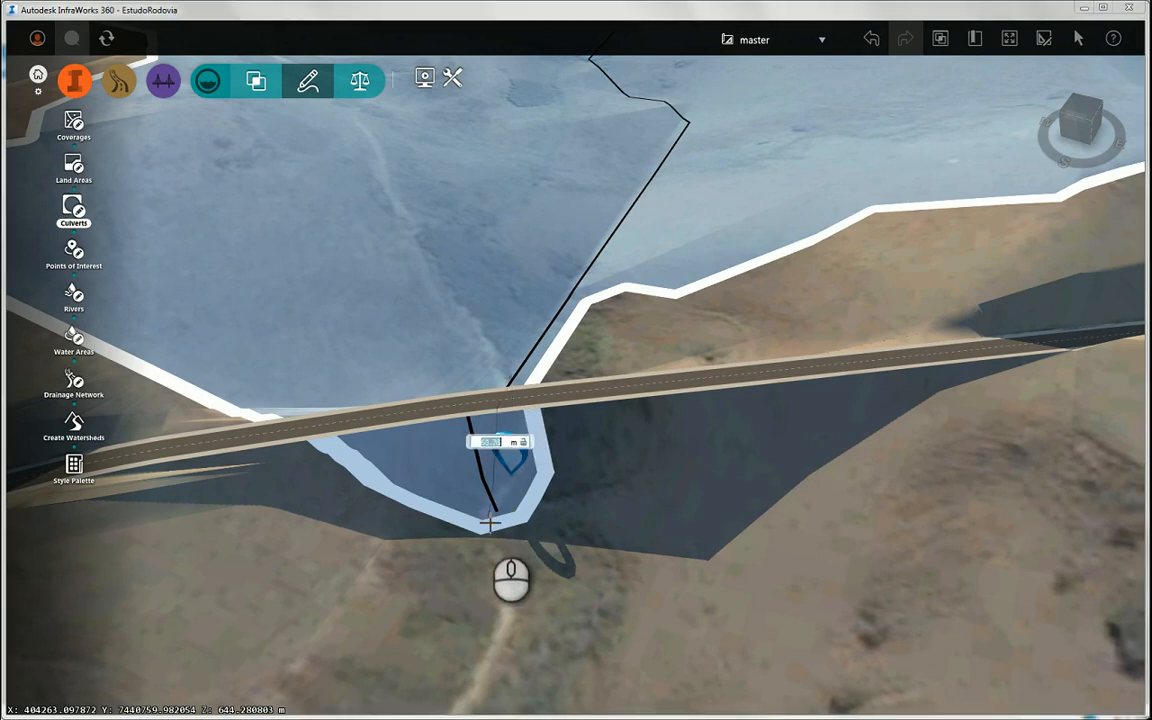
left_click(488, 511)
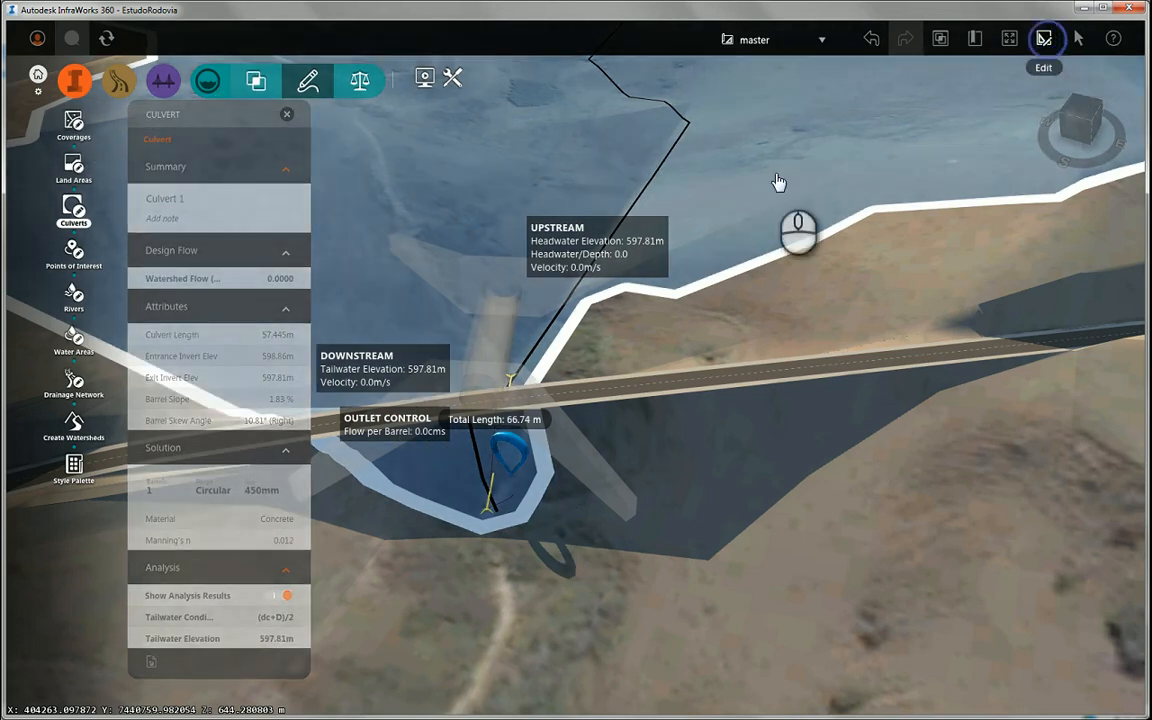
Select the watershed that drains to the culvert and set its hydrology method to Rational.
left_click(617, 197)
left_click(634, 510)
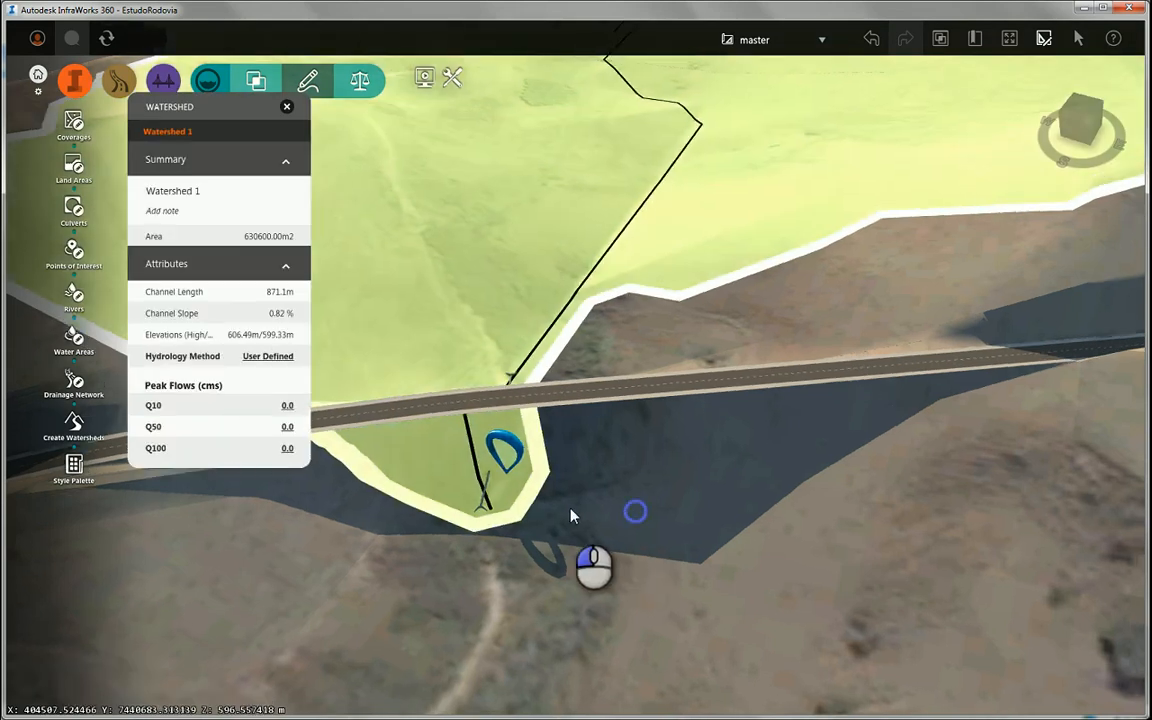
left_click_drag(571, 516, 429, 512)
scroll(421, 301, "up", 1)
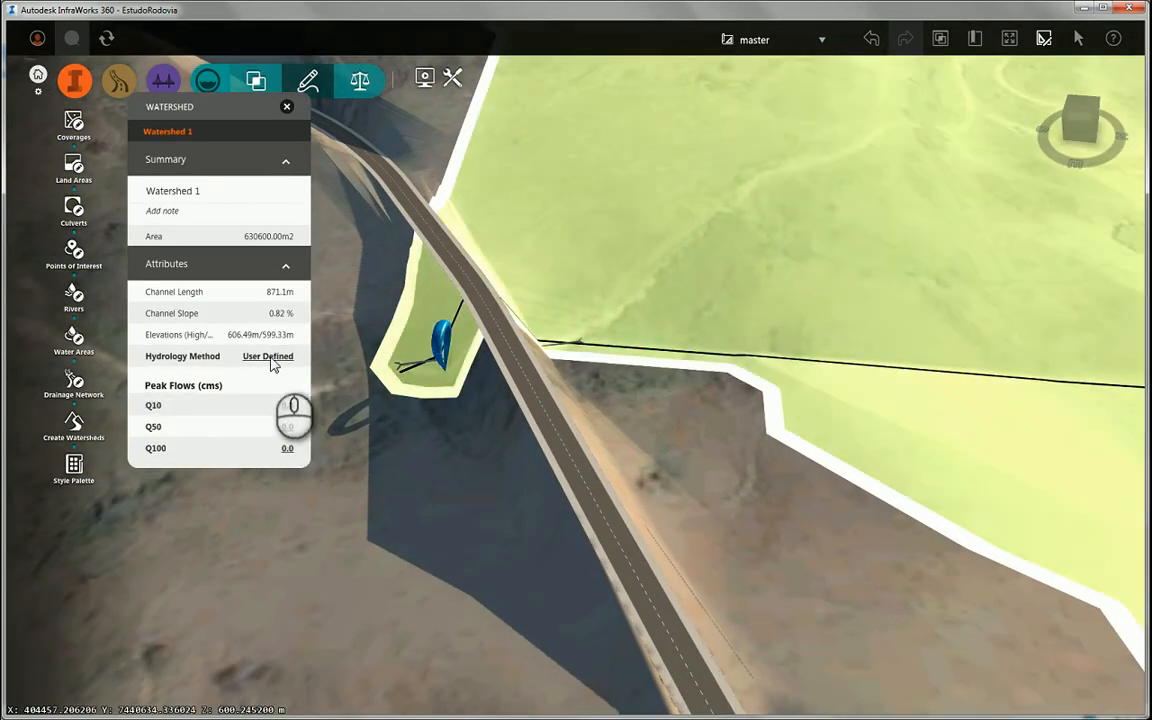
left_click(270, 357)
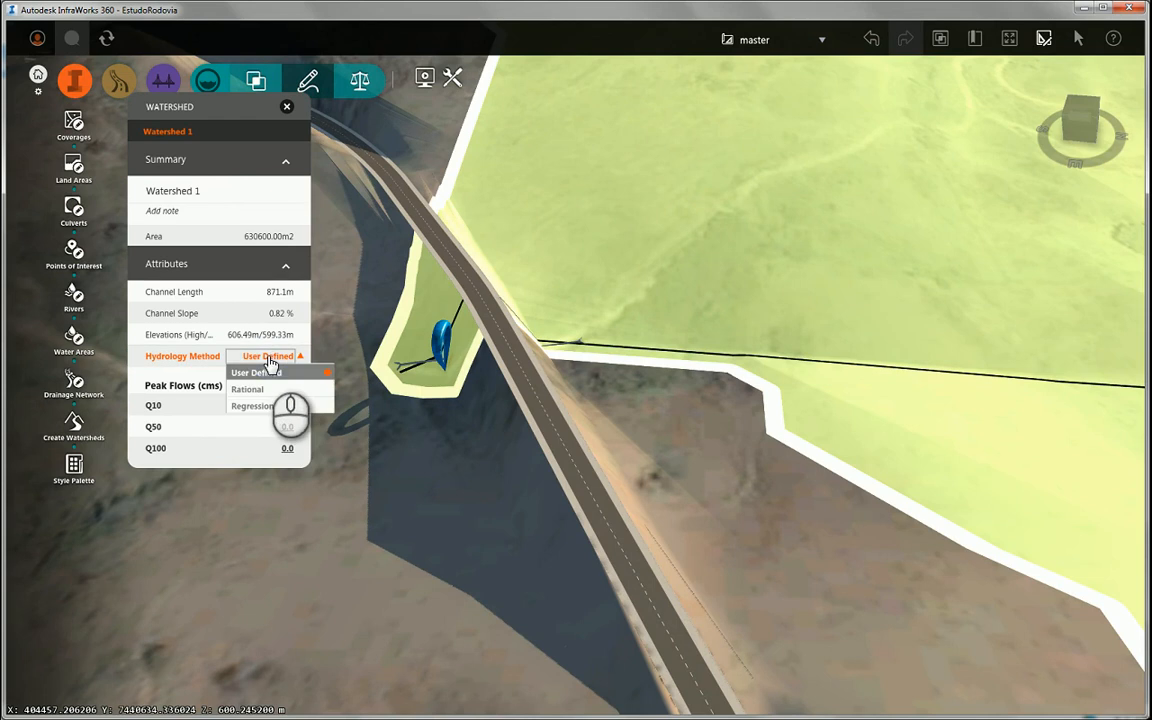
left_click(268, 360)
left_click(272, 357)
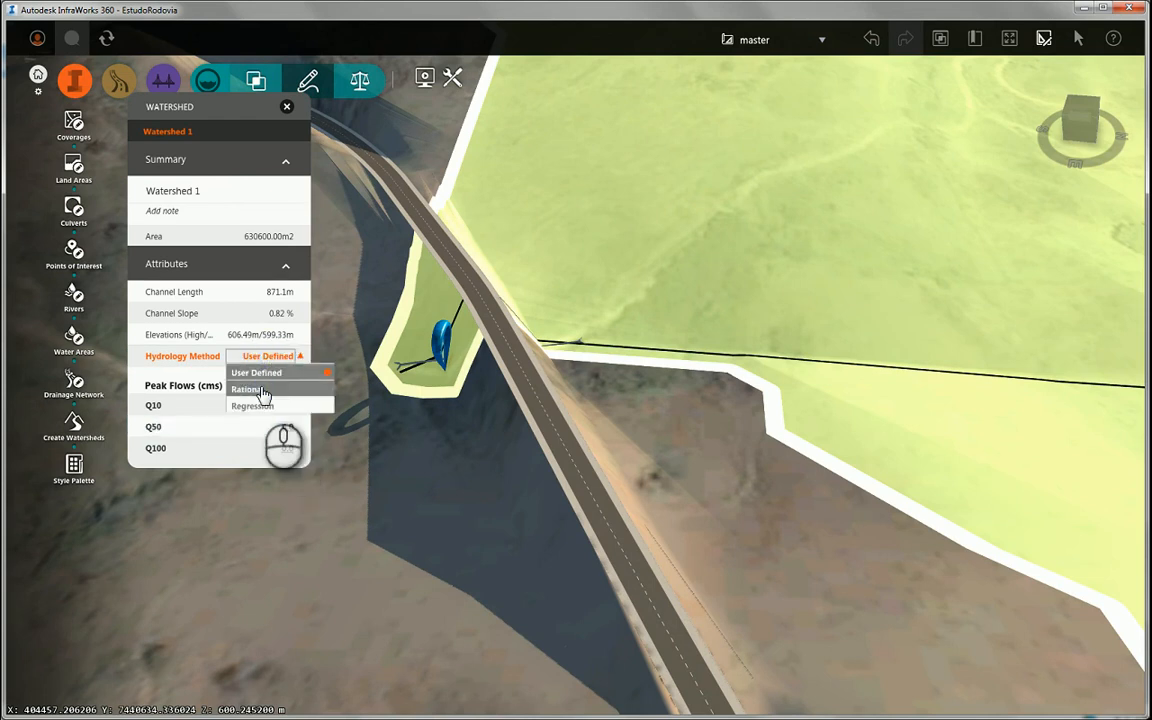
left_click(268, 390)
Set the watershed's runoff coefficient to 0.7 and its rainfall intensity to 30 mm/hr.
left_click(290, 377)
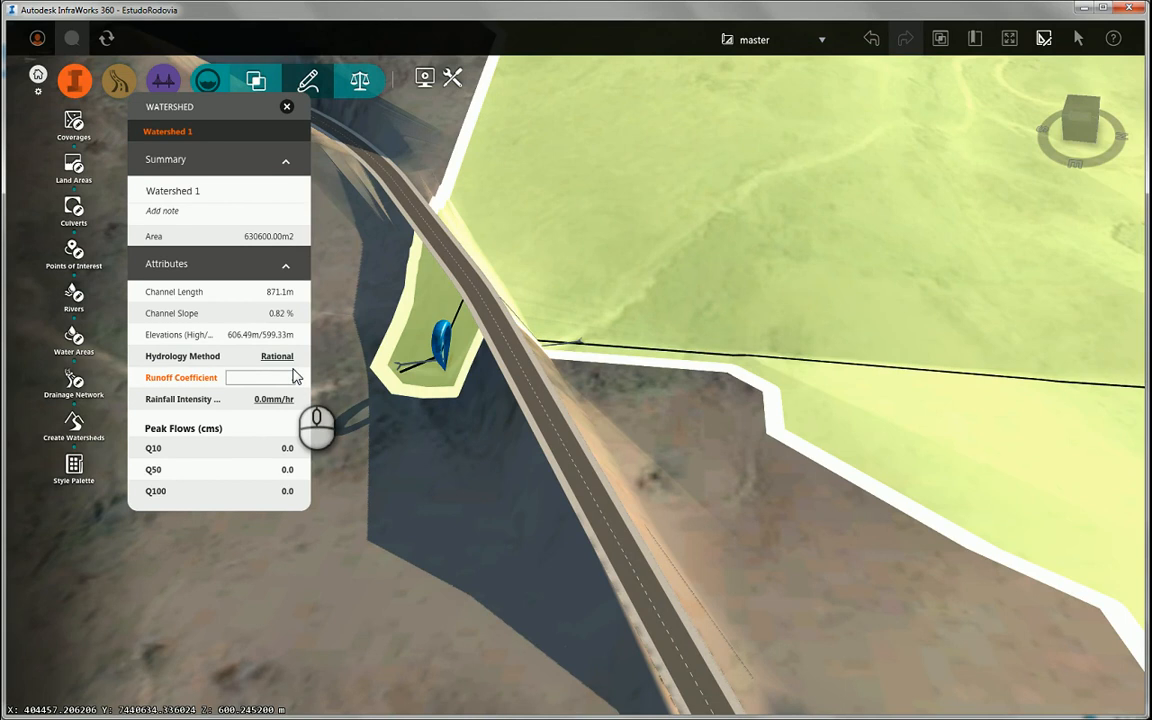
left_click(264, 399)
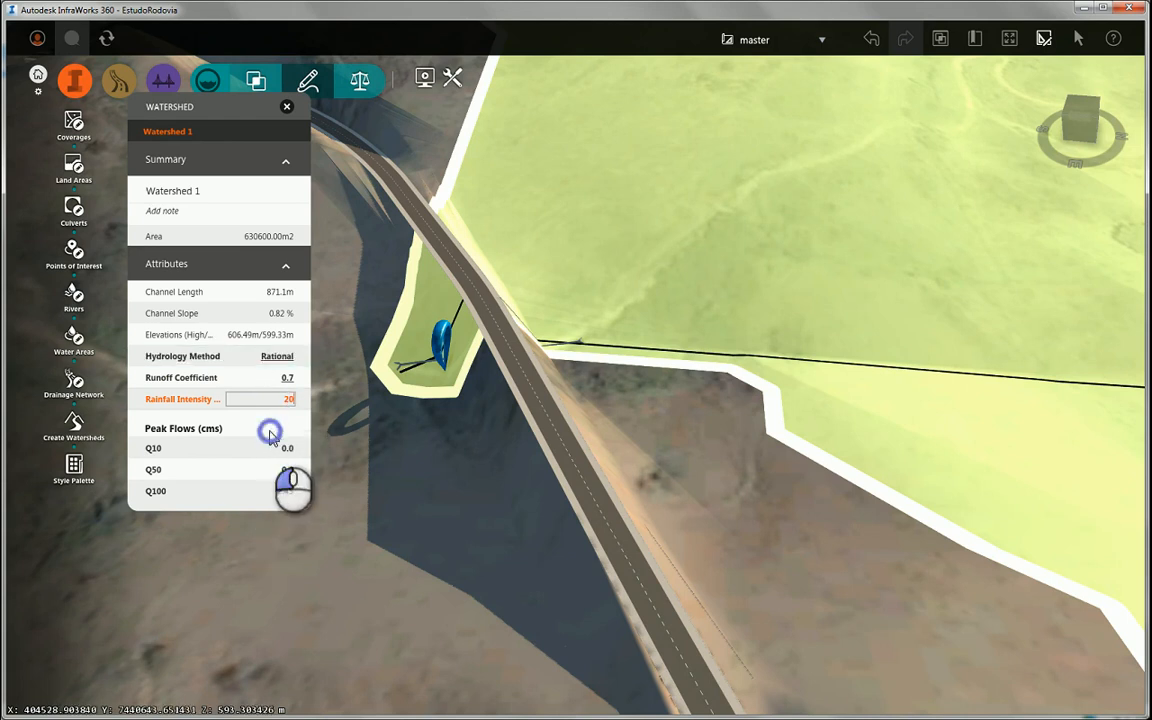
left_click(280, 399)
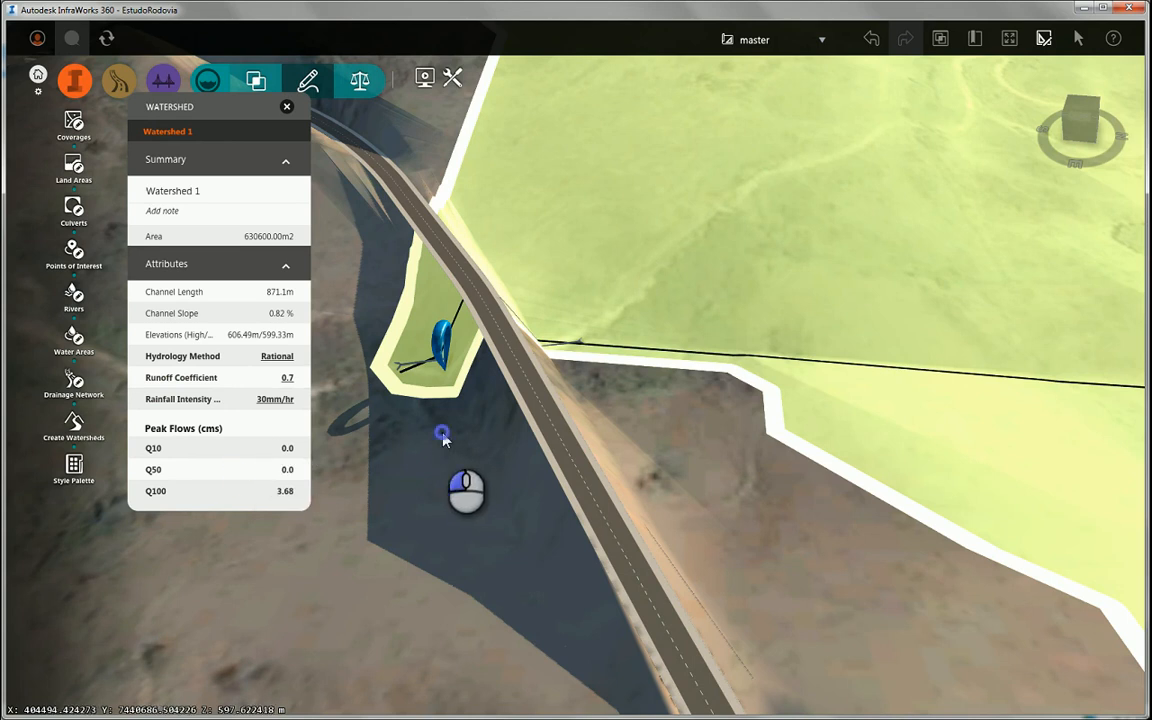
left_click_drag(442, 437, 488, 487)
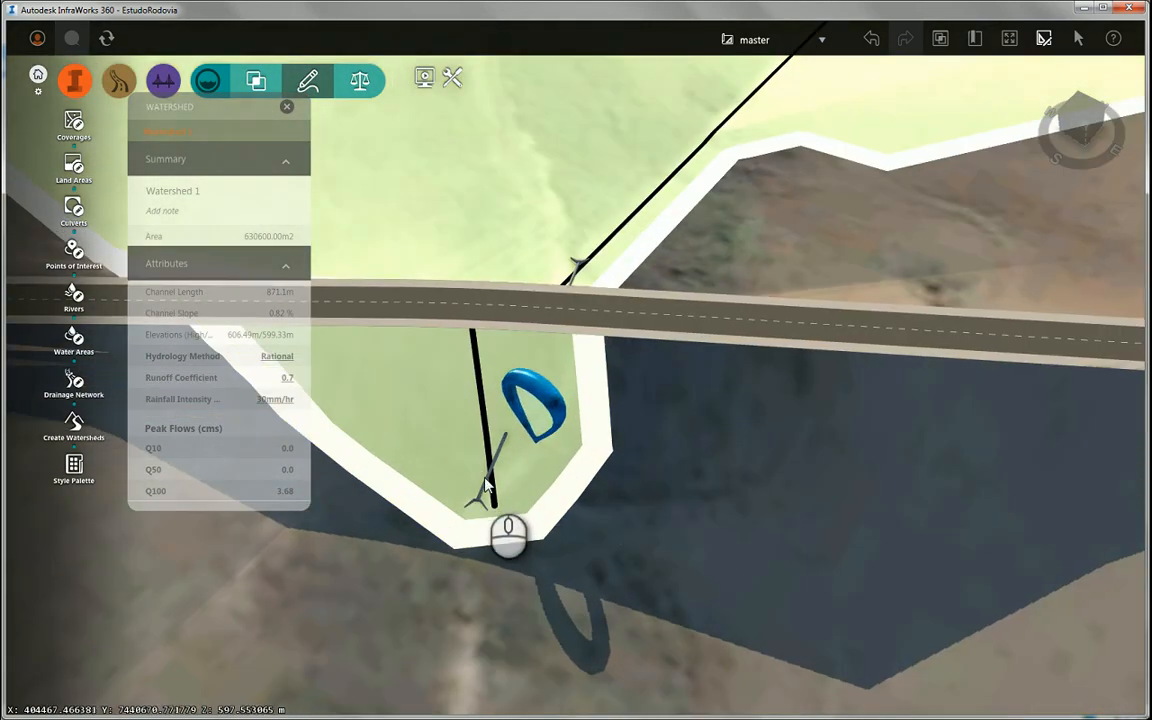
Select the culvert beneath the side road and enlarge its circular barrel to 1500 mm.
left_click(485, 488)
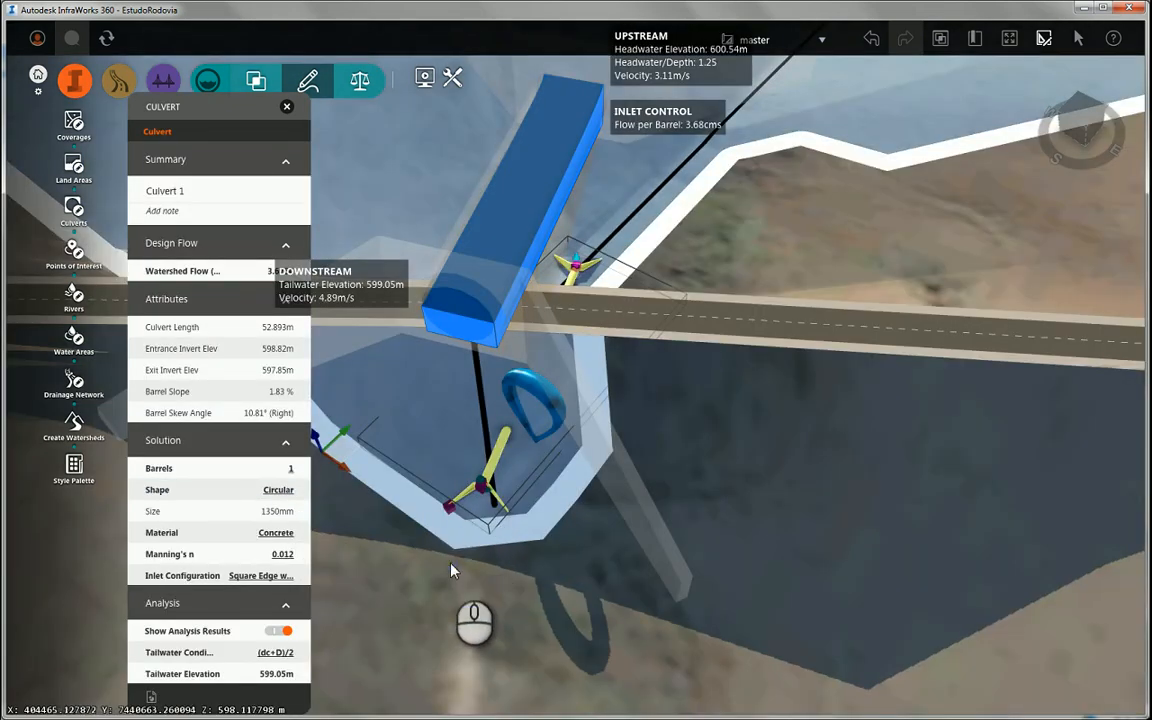
left_click_drag(450, 565, 587, 662)
scroll(550, 645, "up", 1)
right_click_drag(587, 662, 565, 592)
left_click_drag(556, 665, 558, 668)
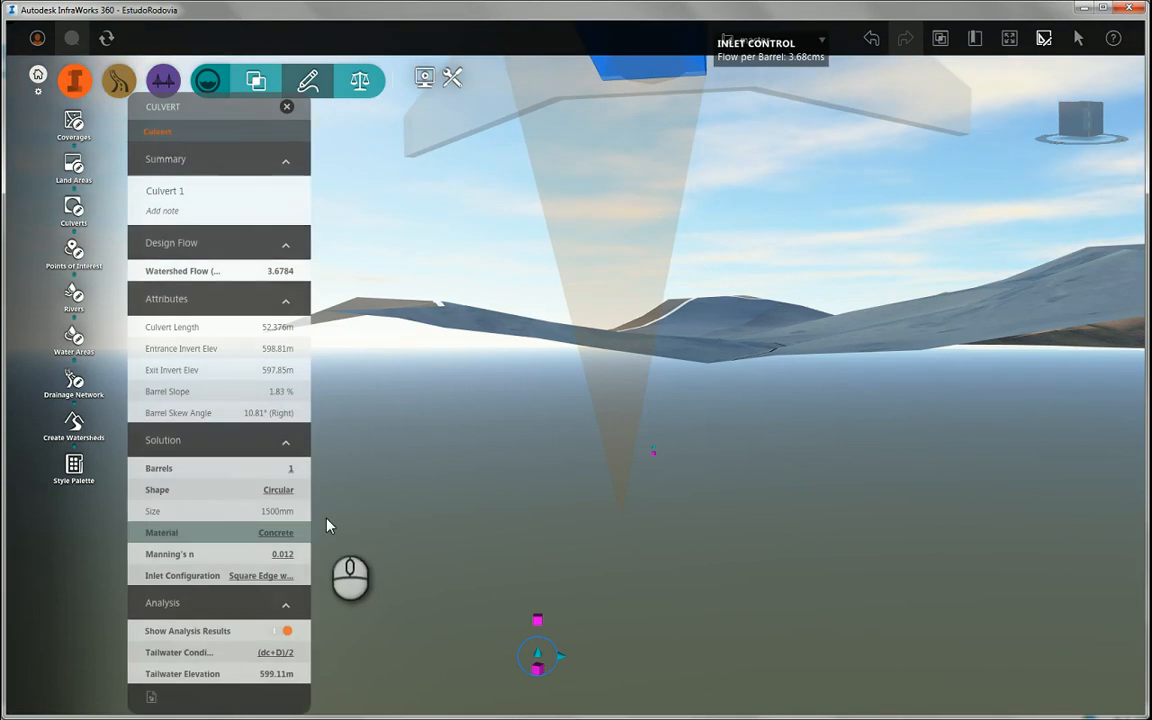
left_click_drag(398, 560, 404, 578)
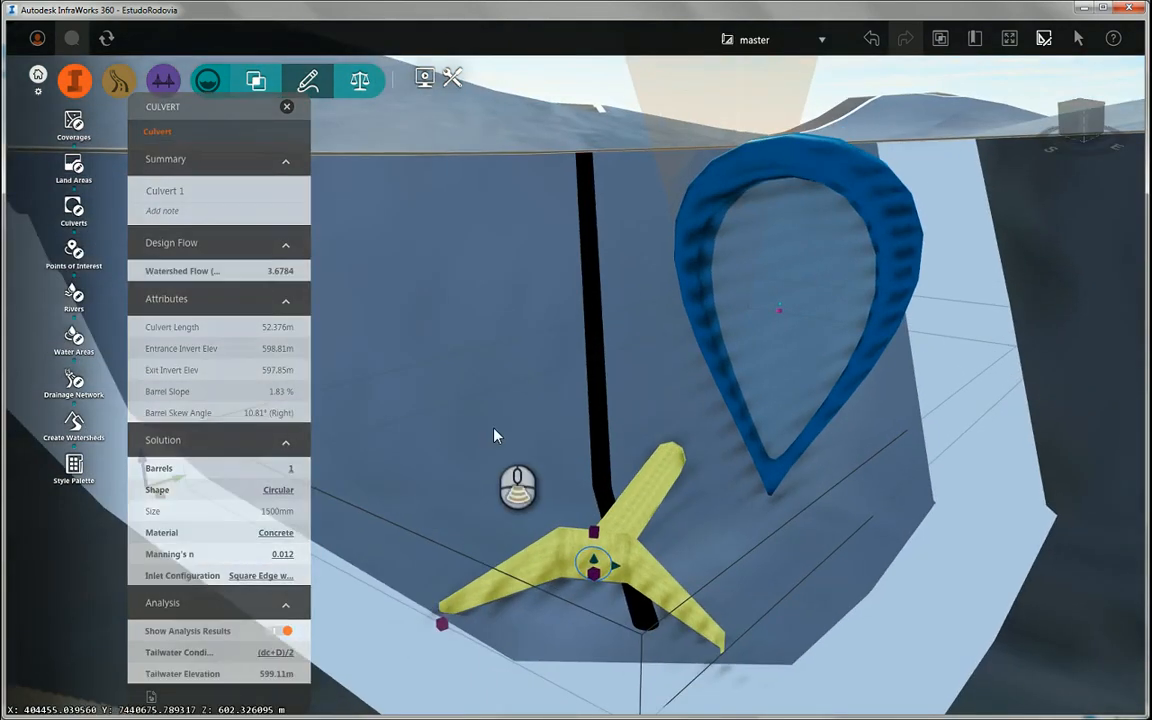
scroll(500, 434, "down", 2)
scroll(532, 437, "down", 5)
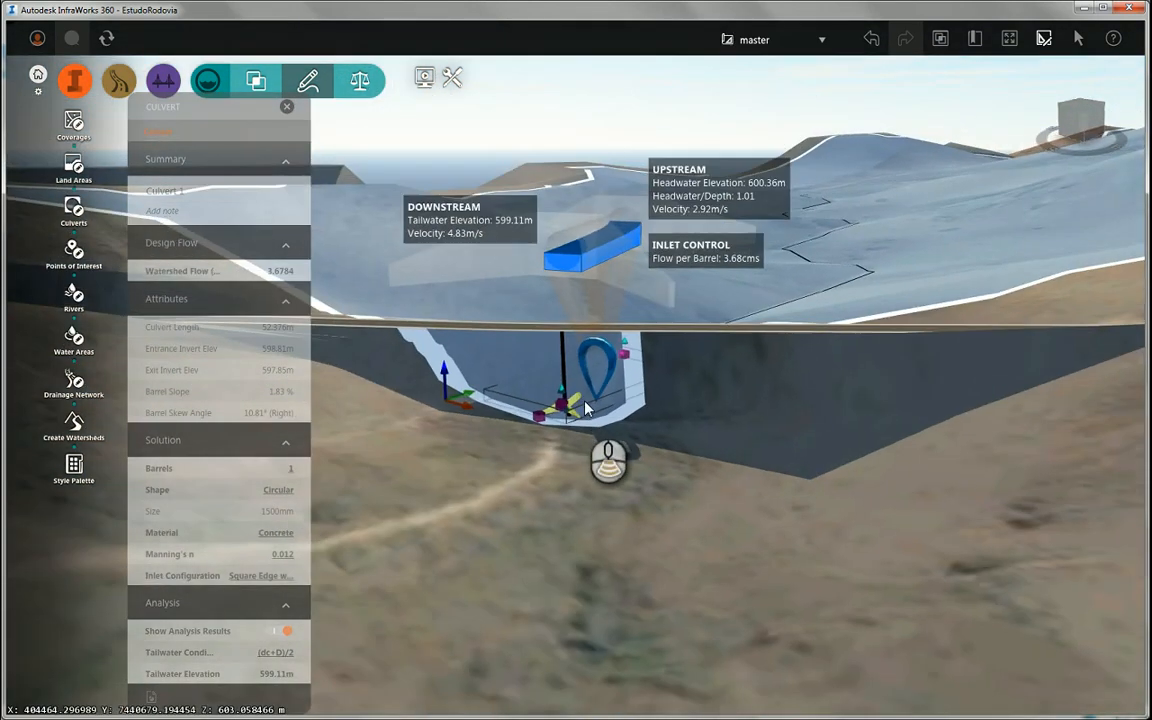
scroll(632, 468, "up", 6)
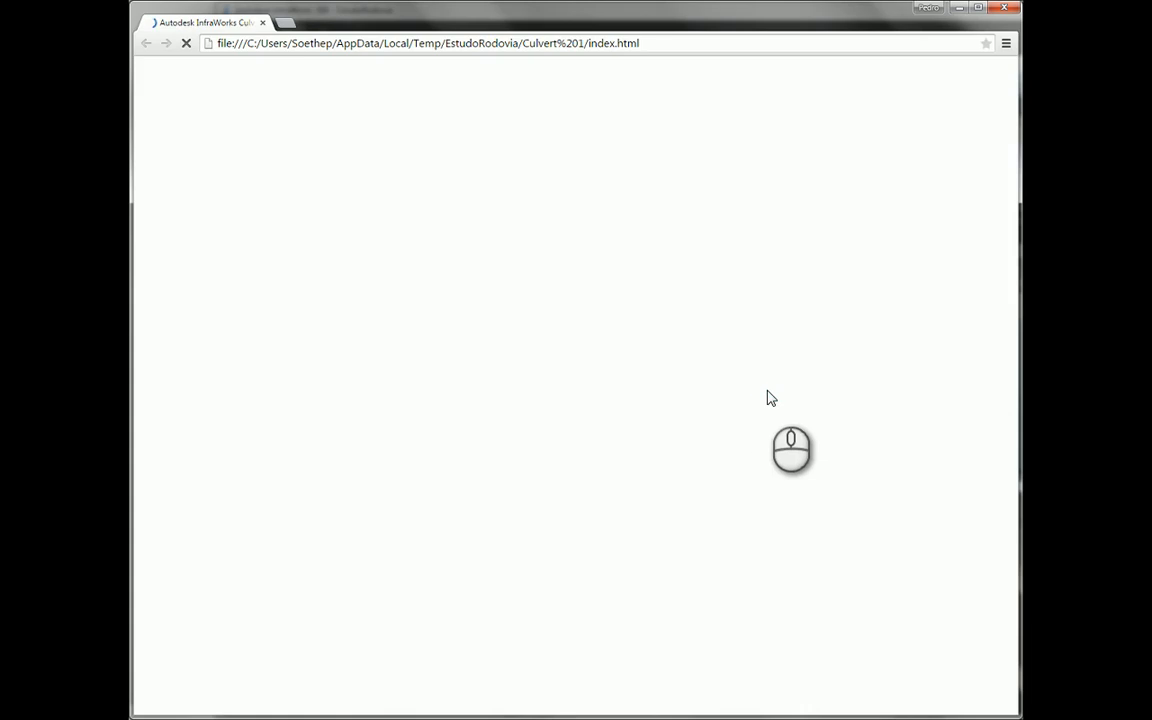
Open the culvert report, review its hydraulic calculations and water surface profile, and return to the model.
scroll(730, 447, "down", 5)
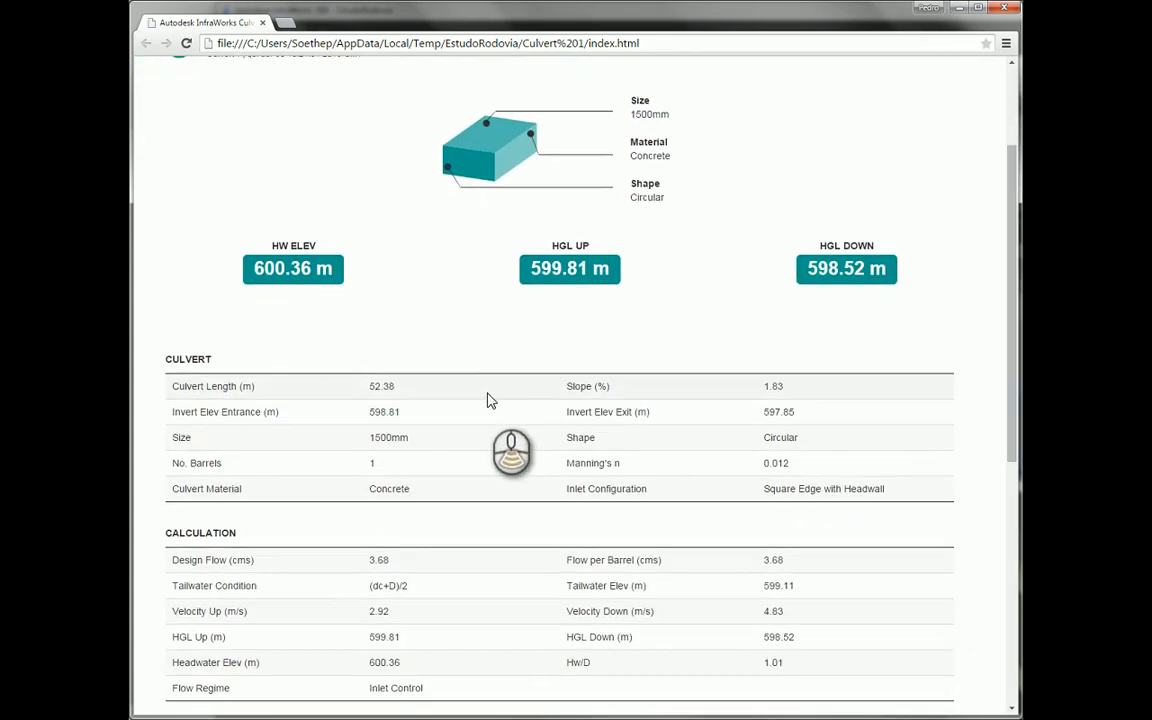
scroll(688, 407, "down", 8)
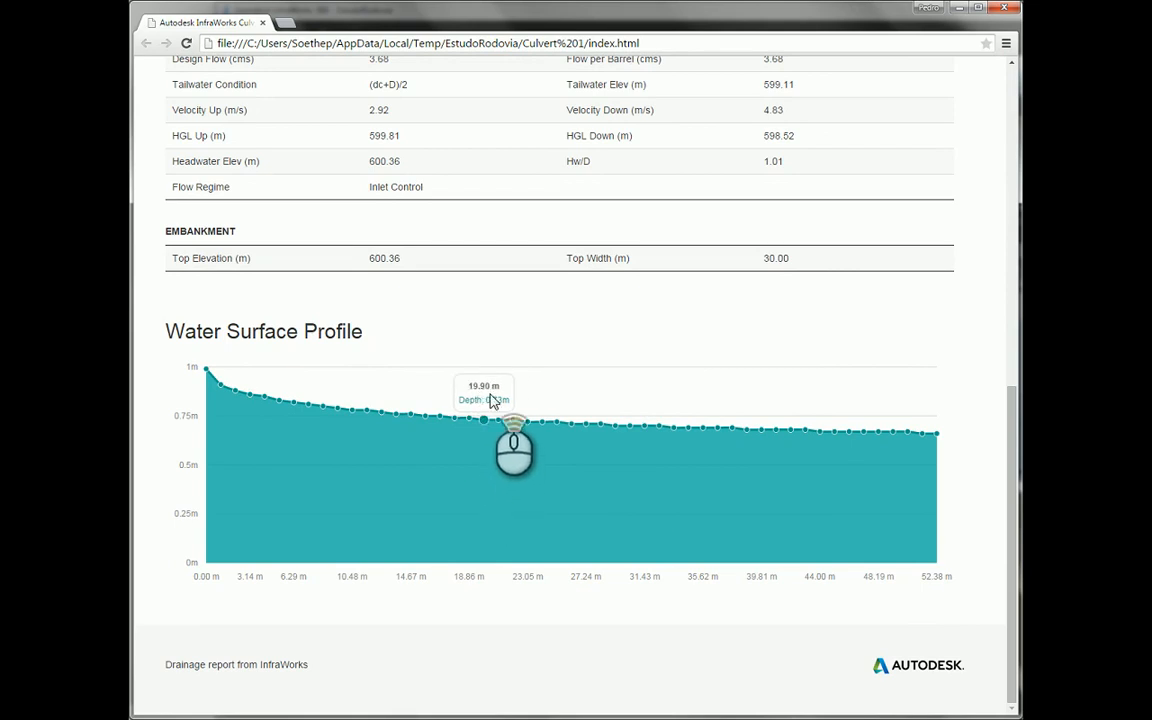
scroll(492, 401, "up", 12)
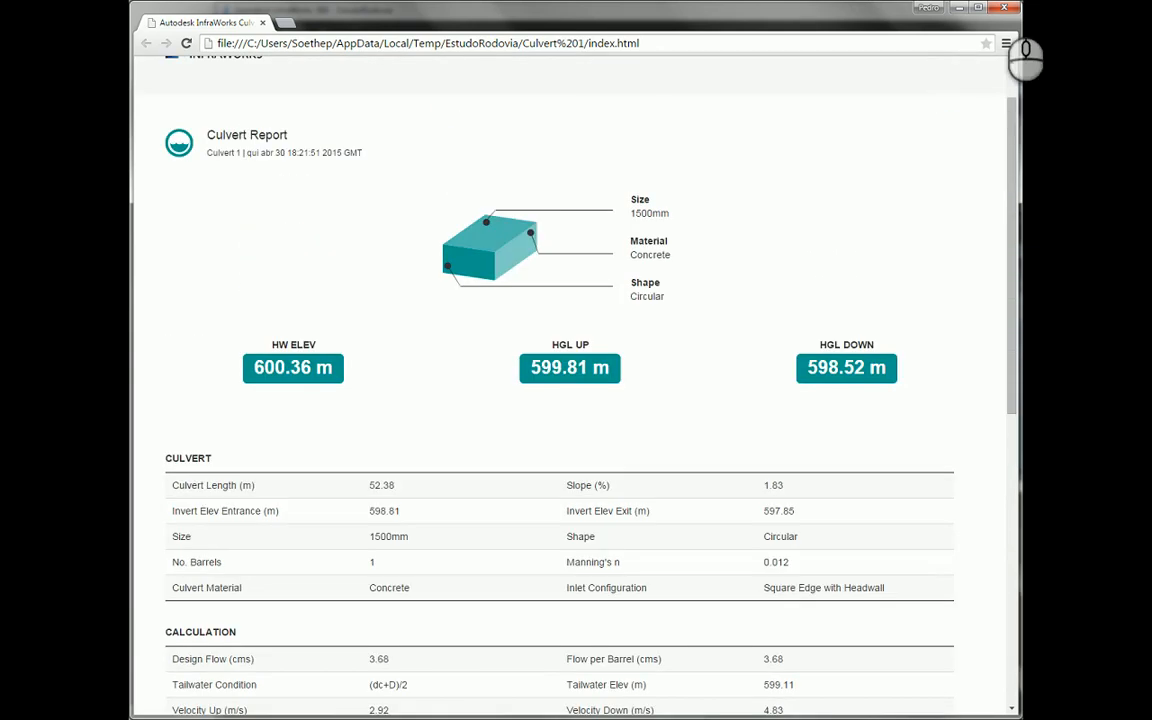
left_click(957, 9)
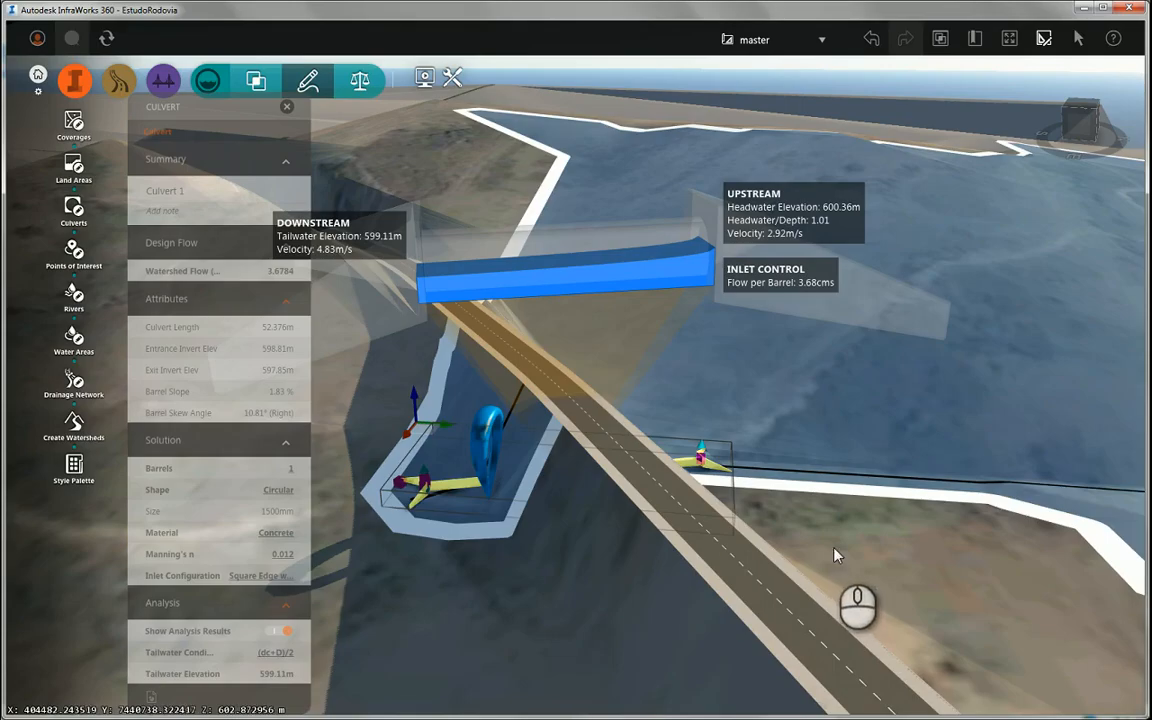
Delete the existing pavement drainage from the main design road.
left_click(554, 635)
left_click_drag(571, 614, 833, 606)
scroll(640, 617, "down", 2)
scroll(530, 636, "down", 8)
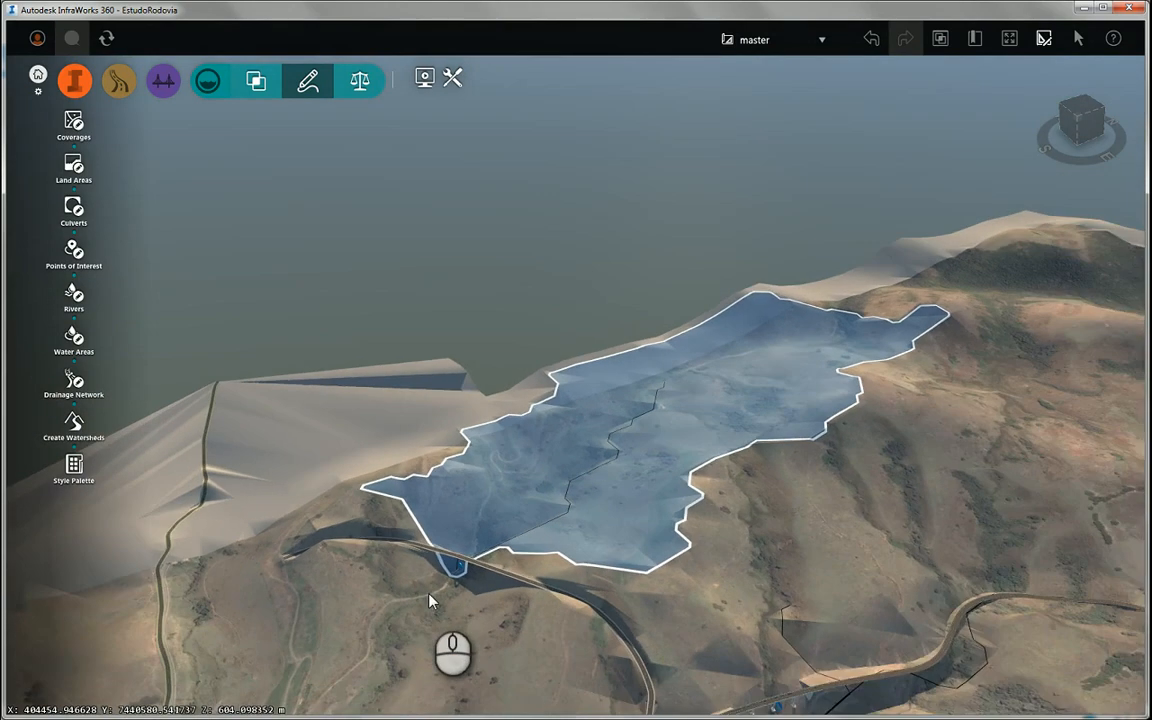
scroll(432, 601, "down", 3)
left_click_drag(684, 632, 618, 492)
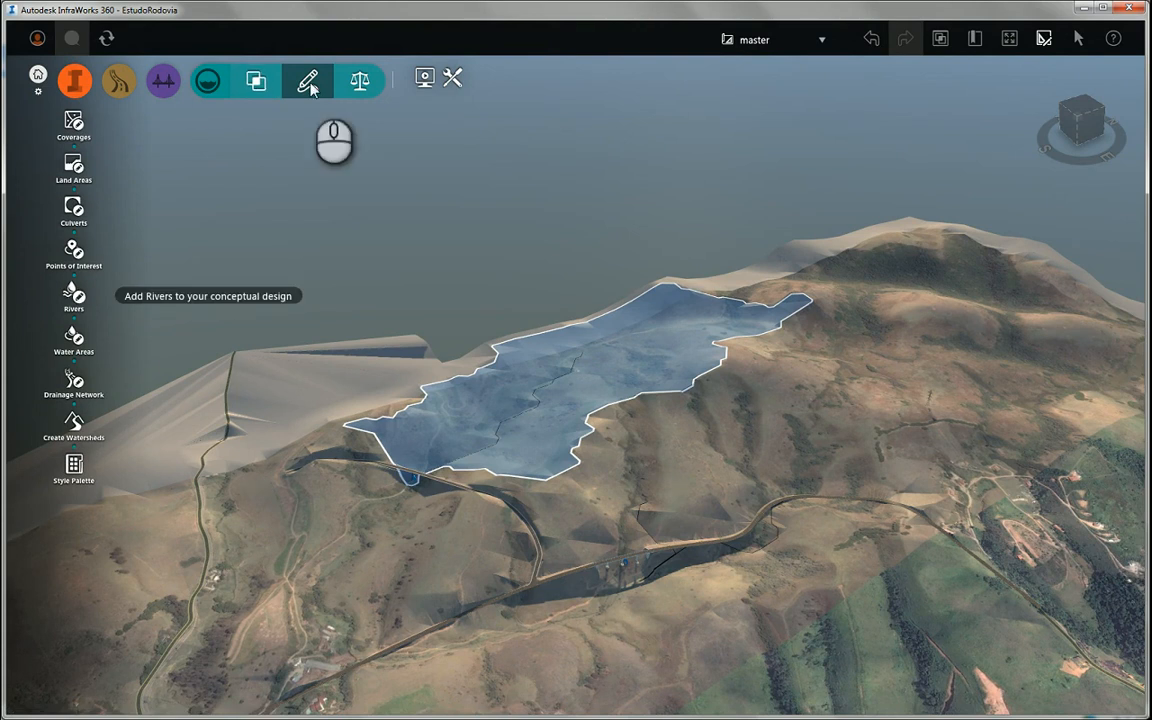
left_click(258, 88)
middle_click_drag(351, 602, 584, 556)
left_click_drag(567, 567, 680, 482)
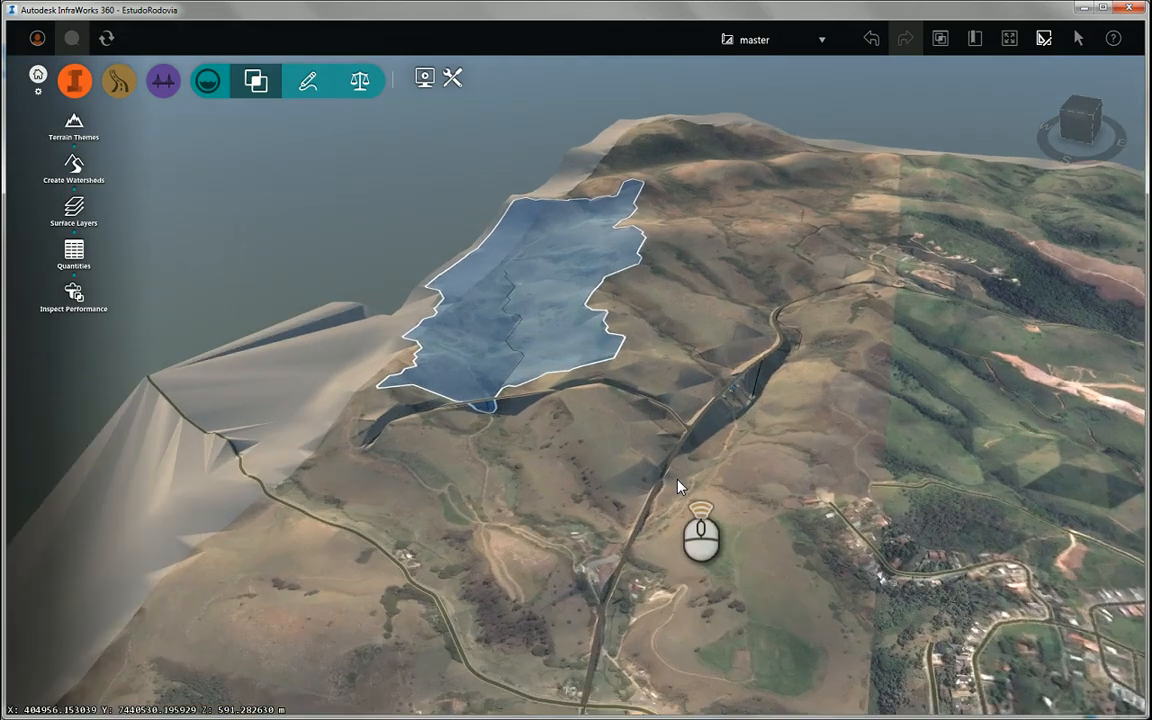
scroll(678, 484, "up", 6)
scroll(613, 557, "up", 5)
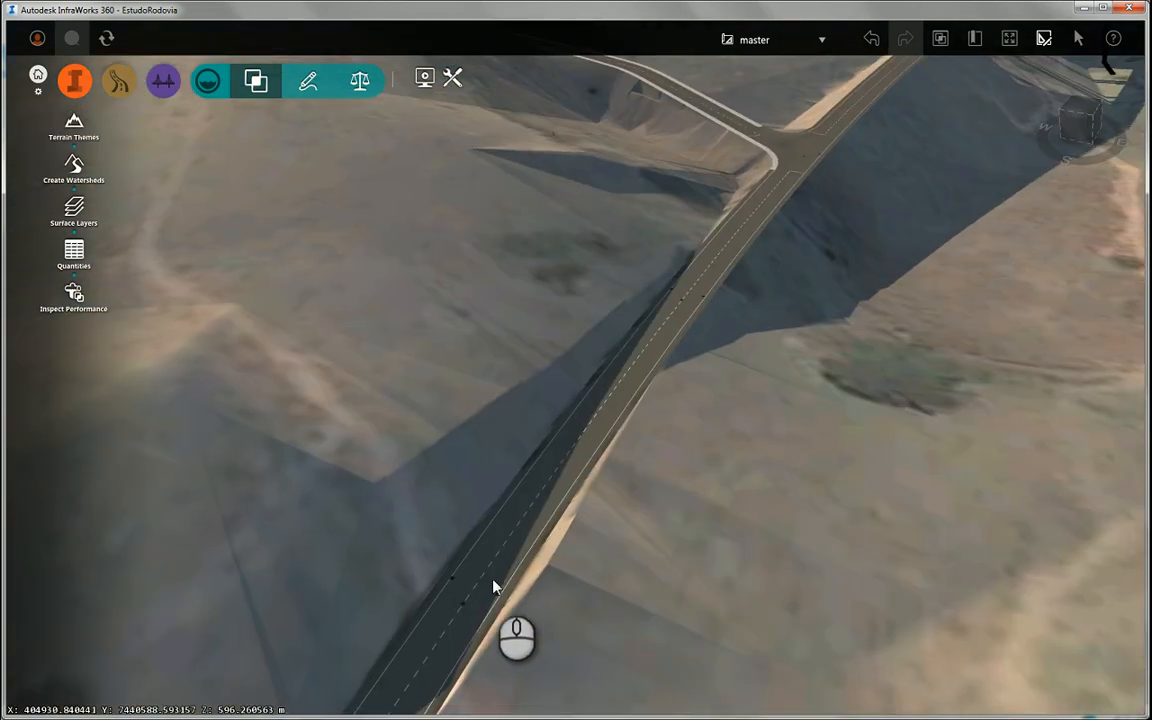
left_click(514, 548)
right_click(514, 548)
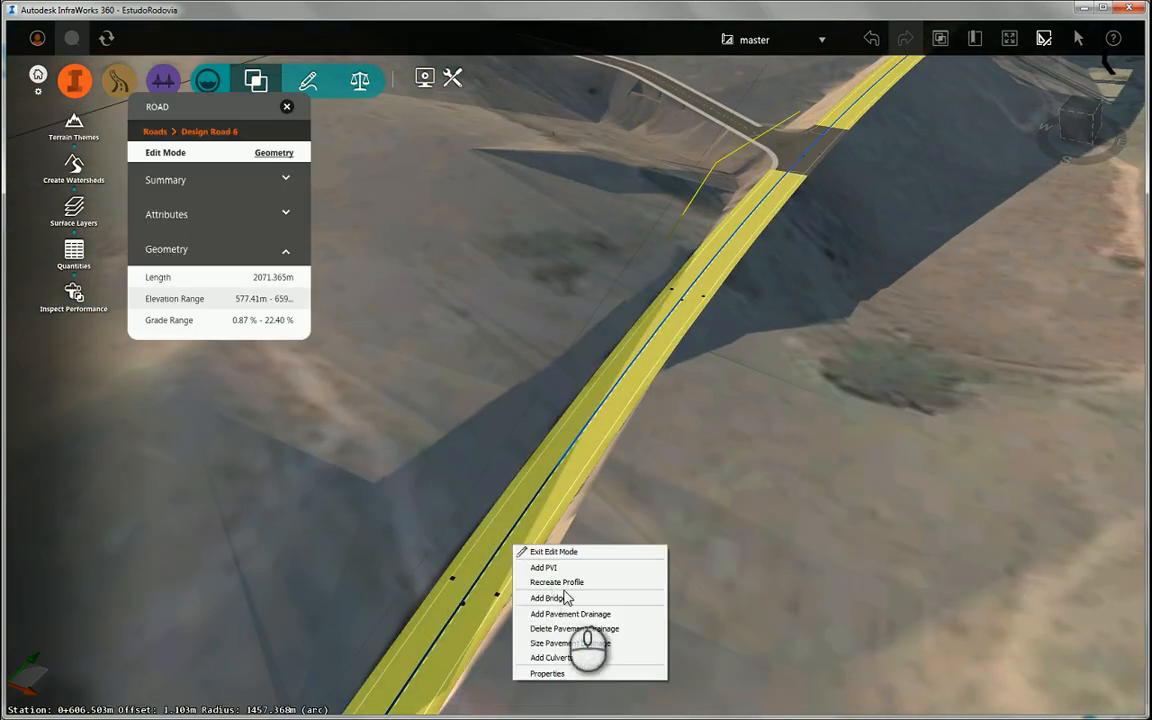
left_click(586, 629)
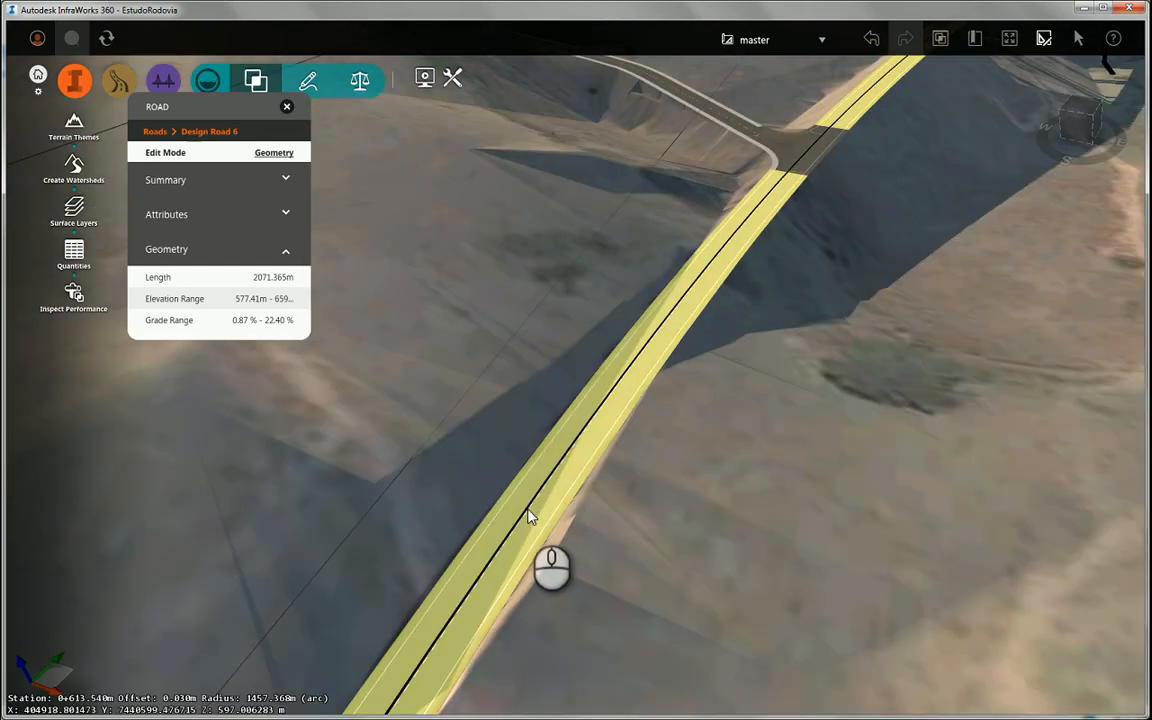
Add pavement drainage to the main road with rectangular inlets at 120 m maximum spacing, circular manholes and 500 mm concrete pipelines.
right_click(532, 520)
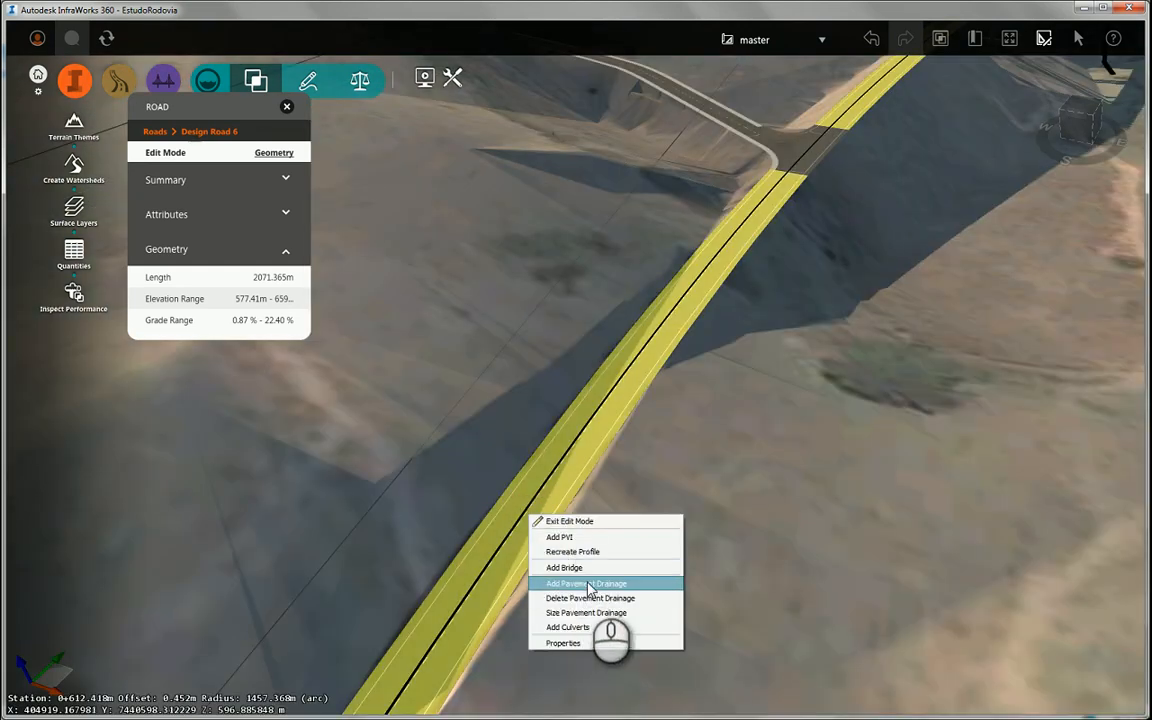
left_click(617, 585)
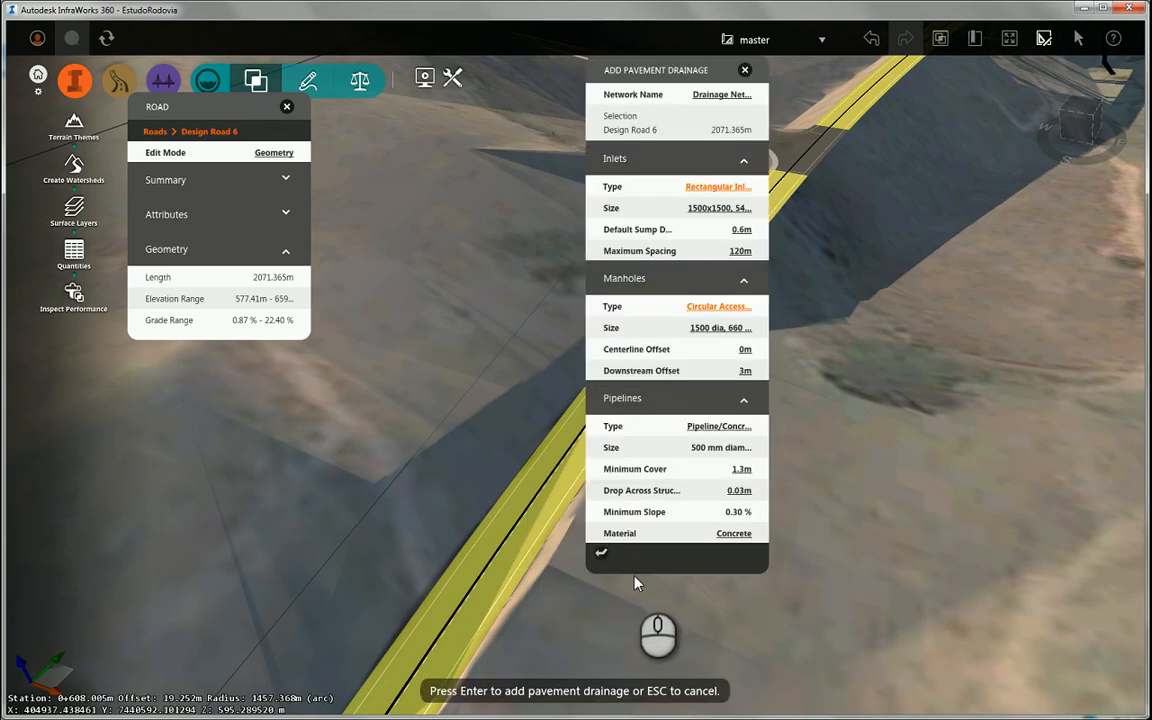
key("Return")
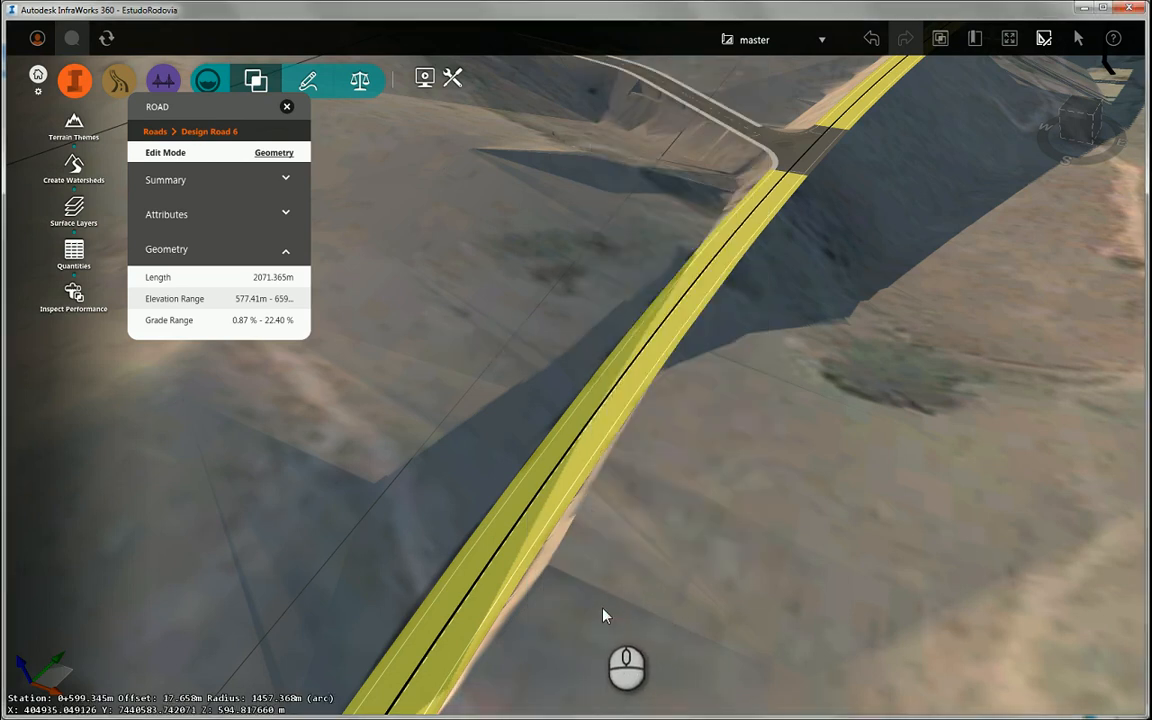
scroll(640, 530, "up", 5)
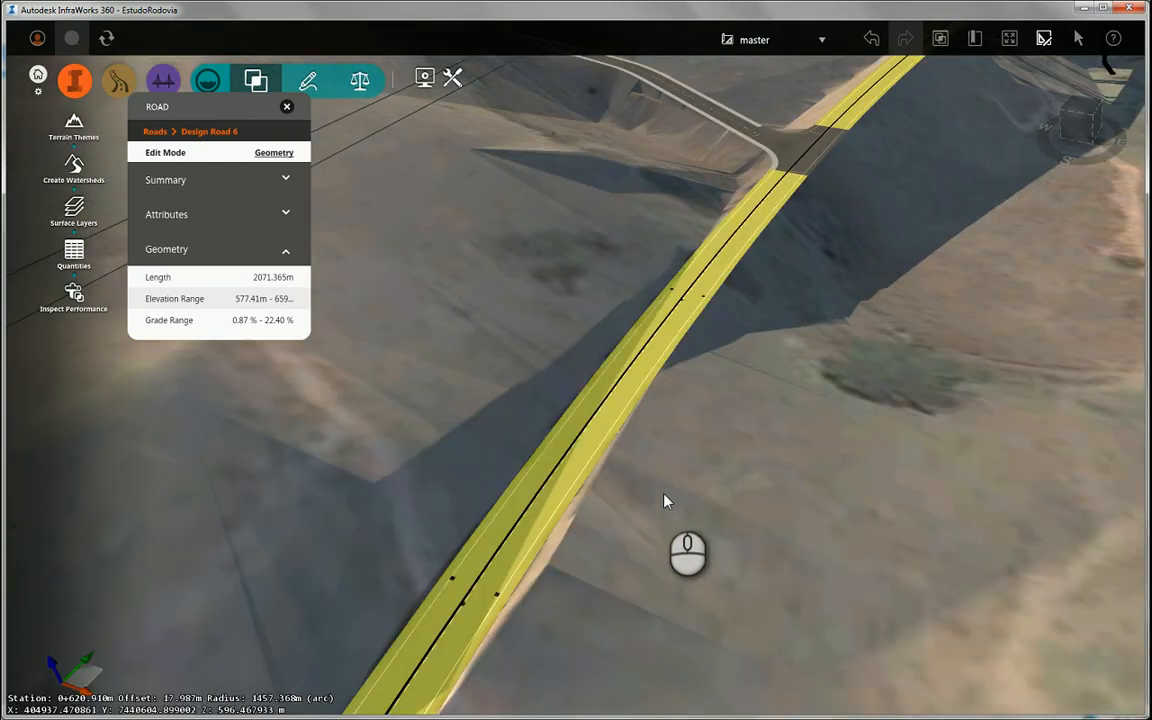
left_click(664, 498)
Select the inlet at the main road's edge and examine its tributary area, water spread, buried structure and pipe connection.
scroll(576, 521, "up", 2)
scroll(575, 519, "up", 2)
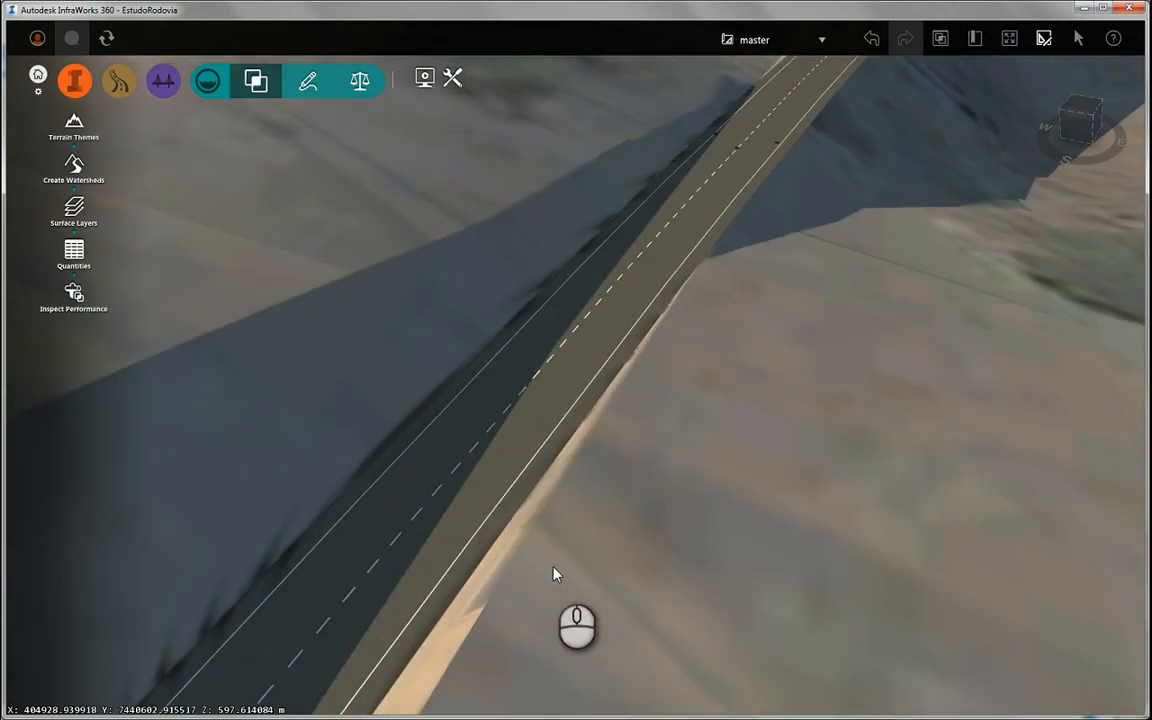
left_click_drag(552, 567, 614, 561)
right_click_drag(614, 561, 655, 311)
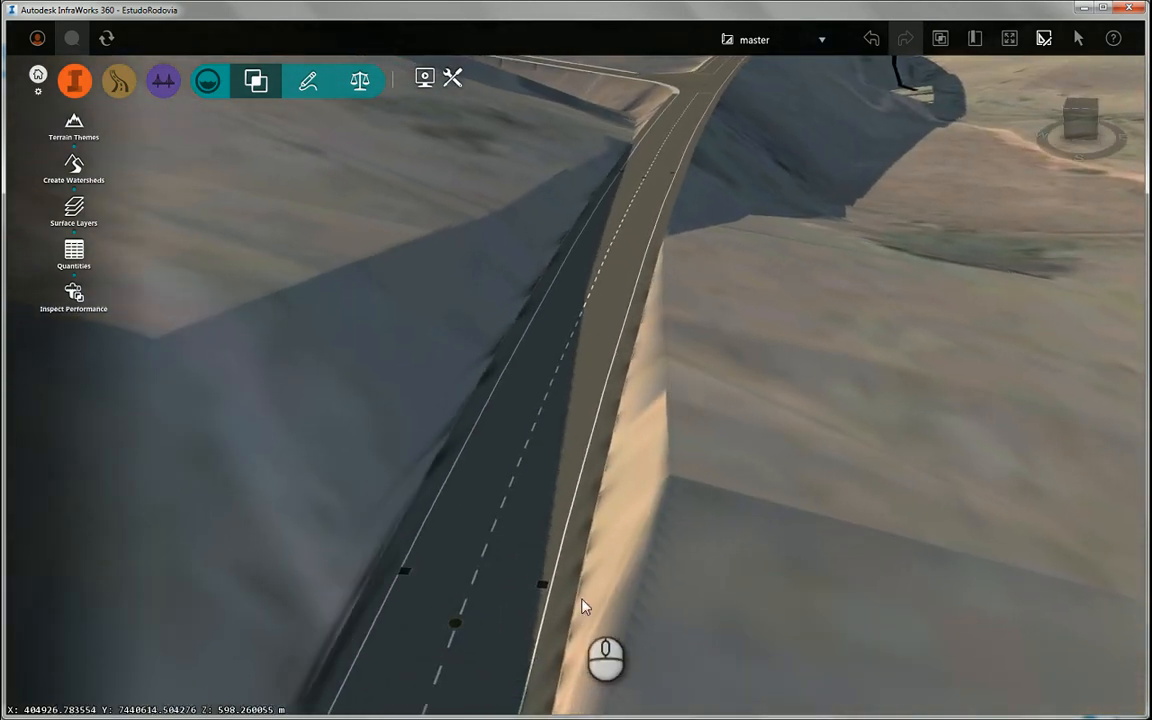
left_click(535, 578)
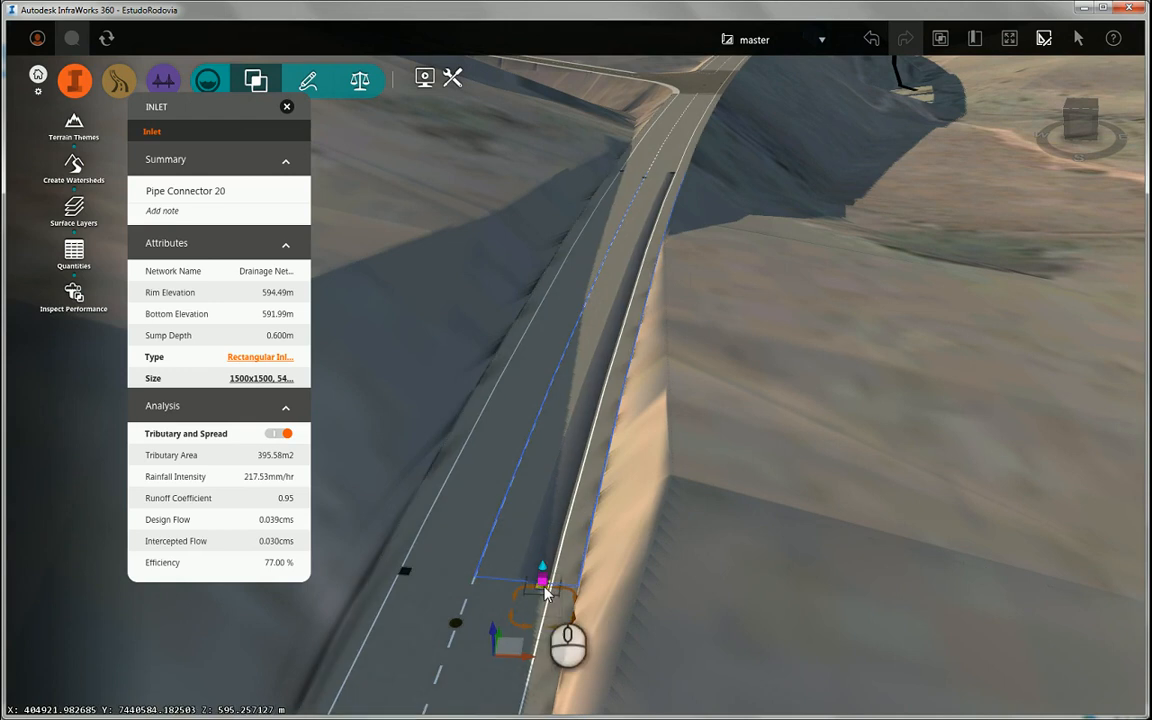
scroll(561, 697, "up", 3)
middle_click_drag(561, 697, 574, 540)
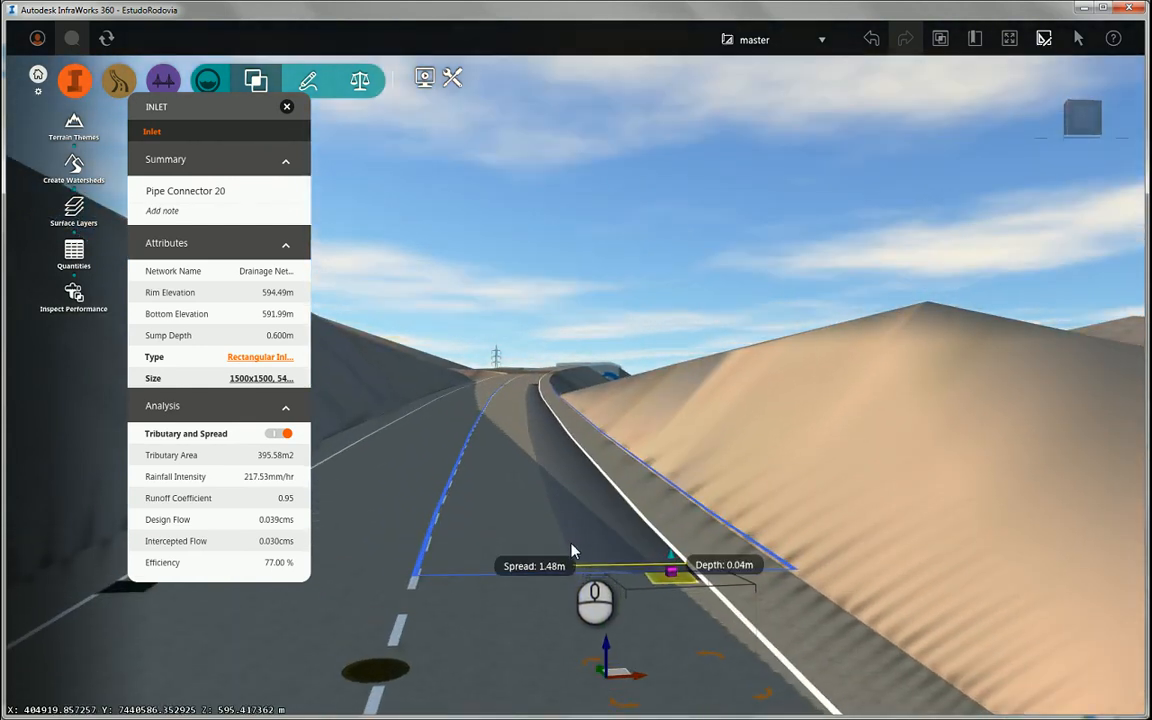
middle_click_drag(575, 548, 531, 591)
mouse_move(530, 591)
left_mouse_down()
mouse_move(568, 589)
mouse_move(551, 591)
left_mouse_up()
middle_click_drag(551, 591, 305, 393)
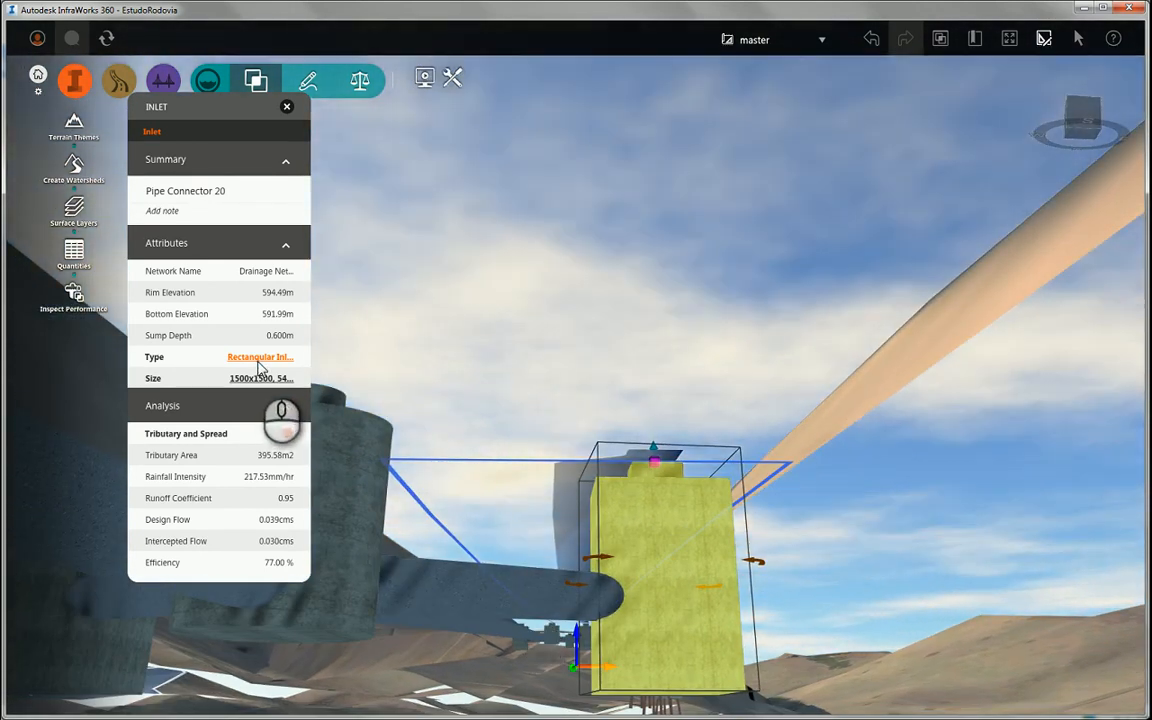
Browse the component types available for the selected inlet and keep the current type.
left_click(280, 357)
scroll(437, 475, "down", 10)
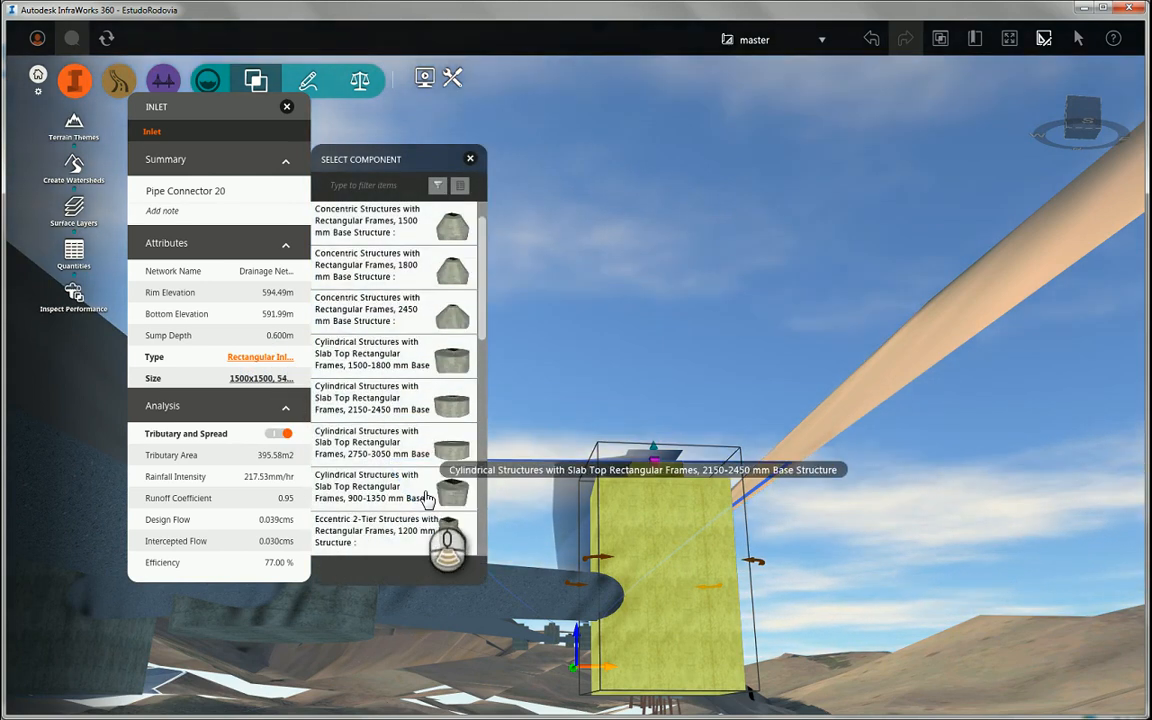
scroll(432, 513, "down", 4)
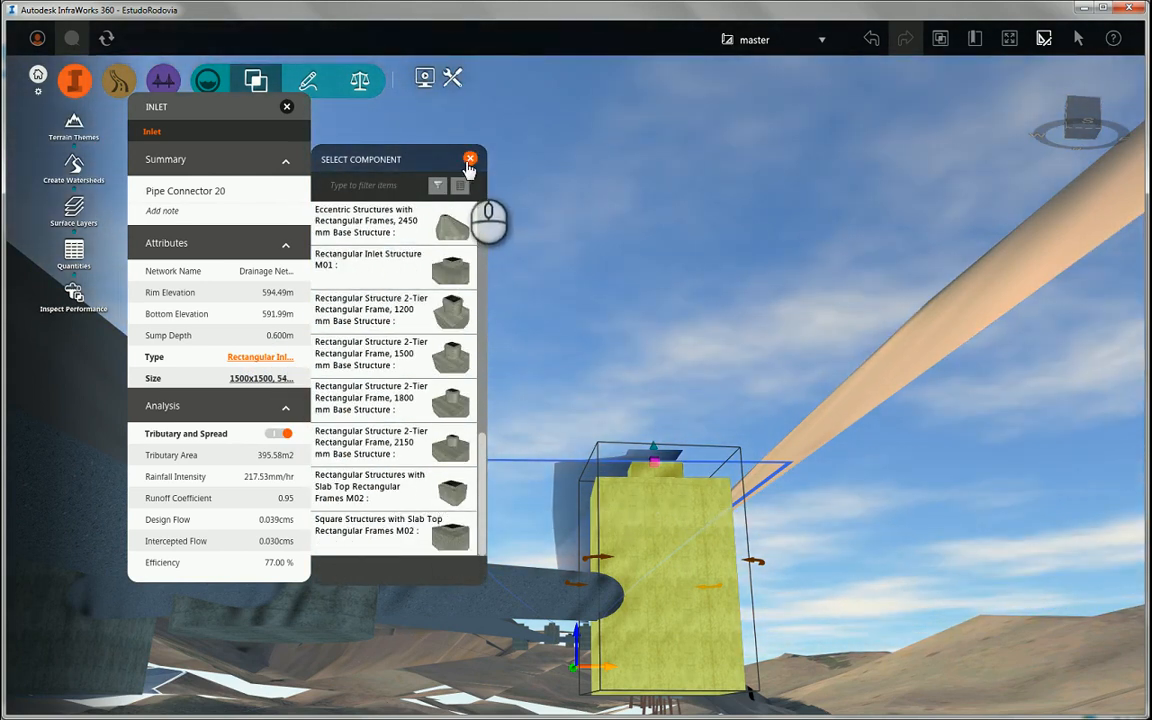
left_click(470, 159)
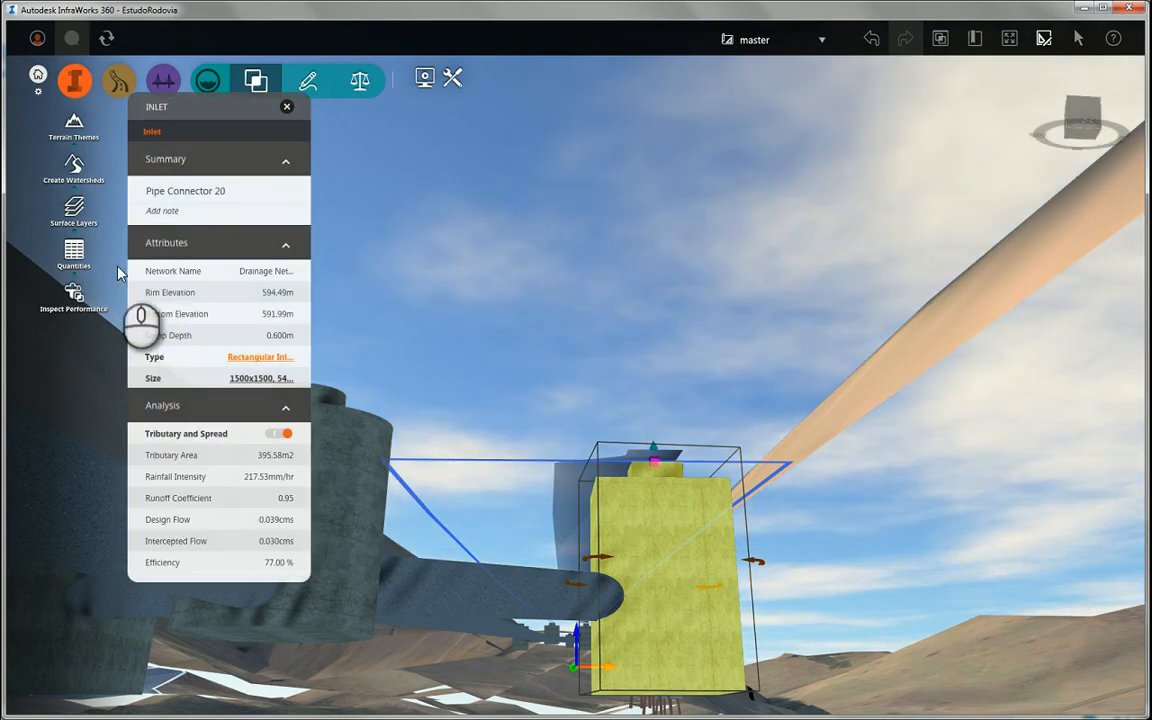
Show the drainage quantities of the main road and review its culverts, inlets, manholes, pipelines and outfalls.
left_click(73, 251)
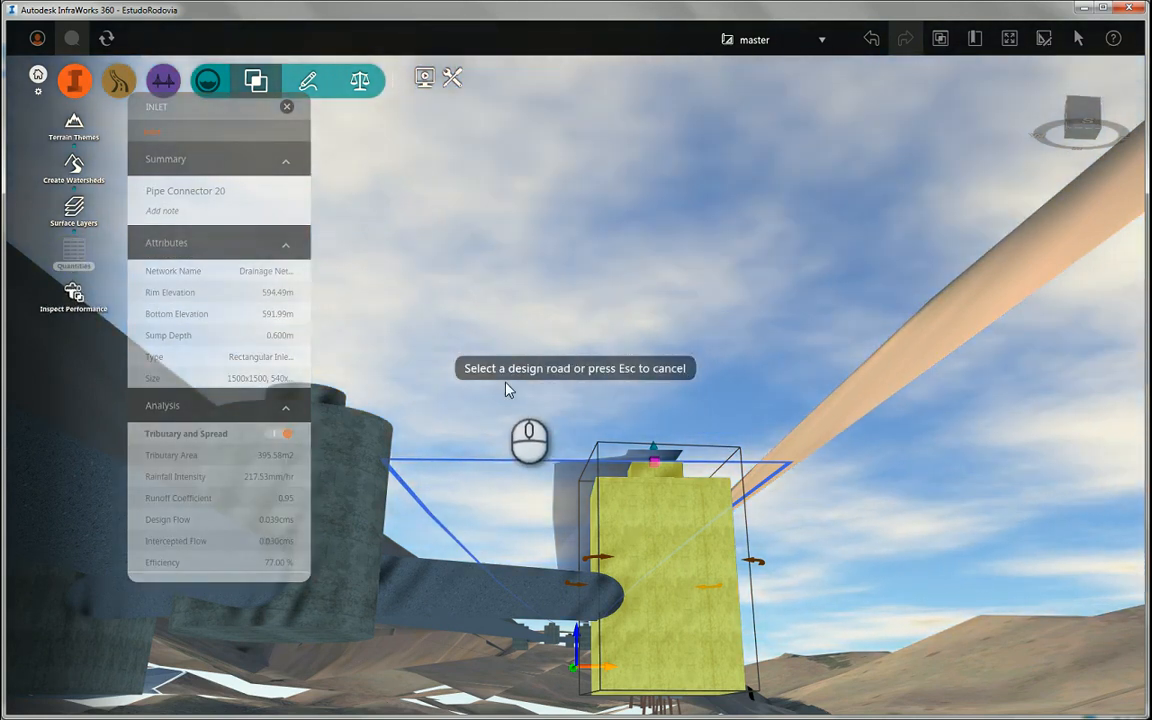
left_click_drag(478, 424, 472, 675)
left_click(470, 545)
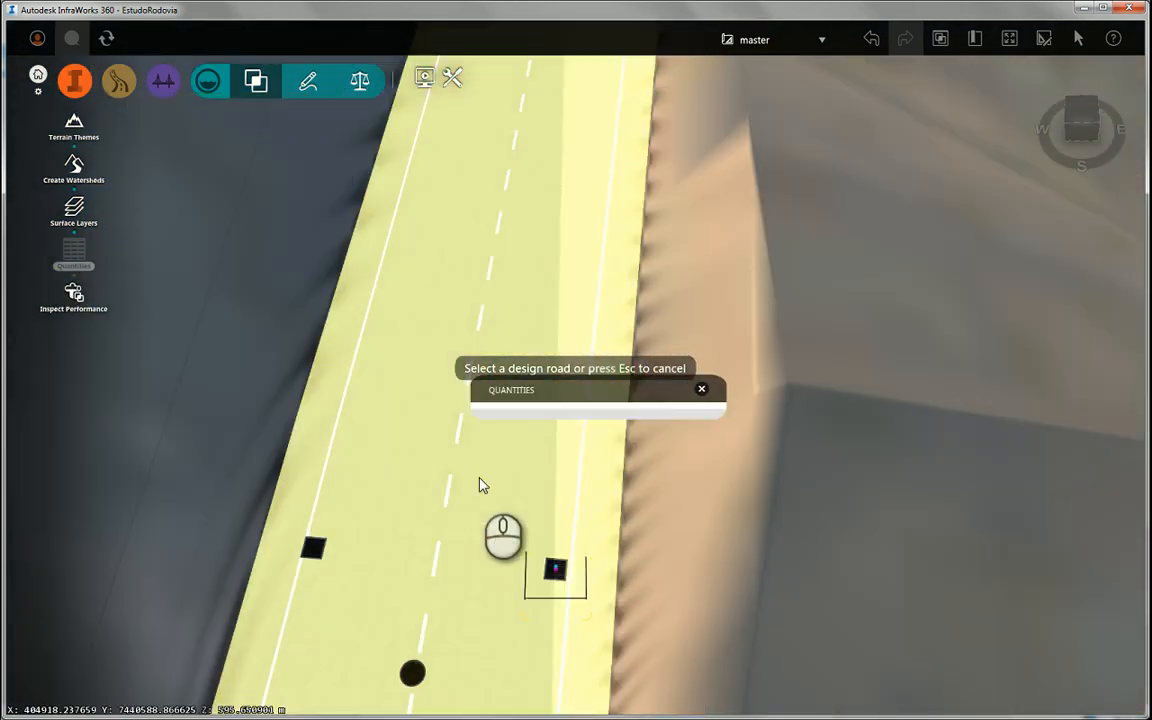
left_click_drag(534, 373, 522, 243)
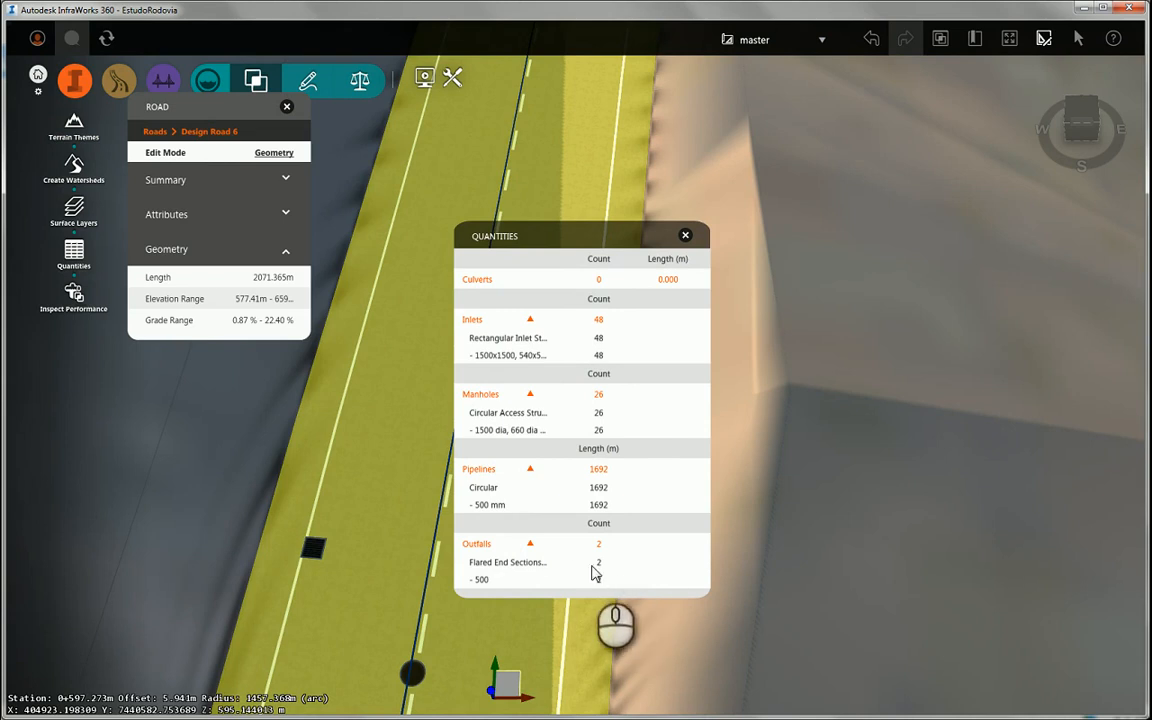
left_click(684, 236)
Examine the drainage structures at the side-road intersection and along the main road toward the bridge.
scroll(540, 440, "down", 10)
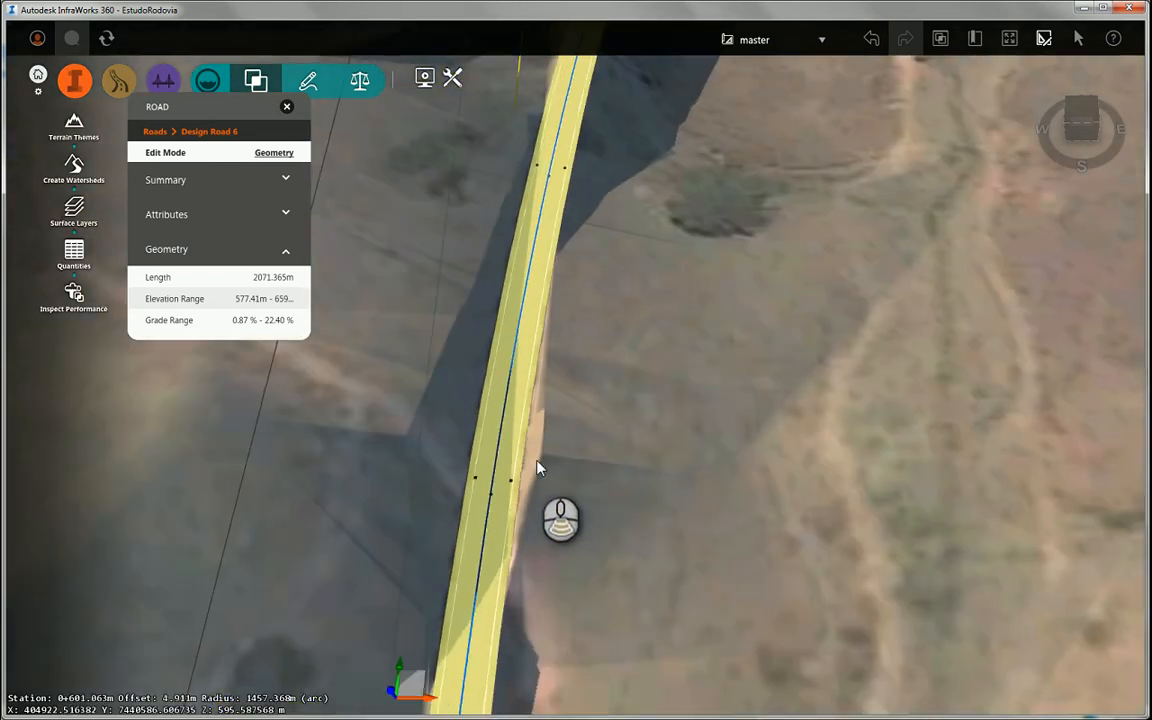
scroll(538, 462, "down", 4)
left_click(612, 402)
left_click_drag(598, 337, 552, 455)
right_click_drag(668, 381, 466, 413)
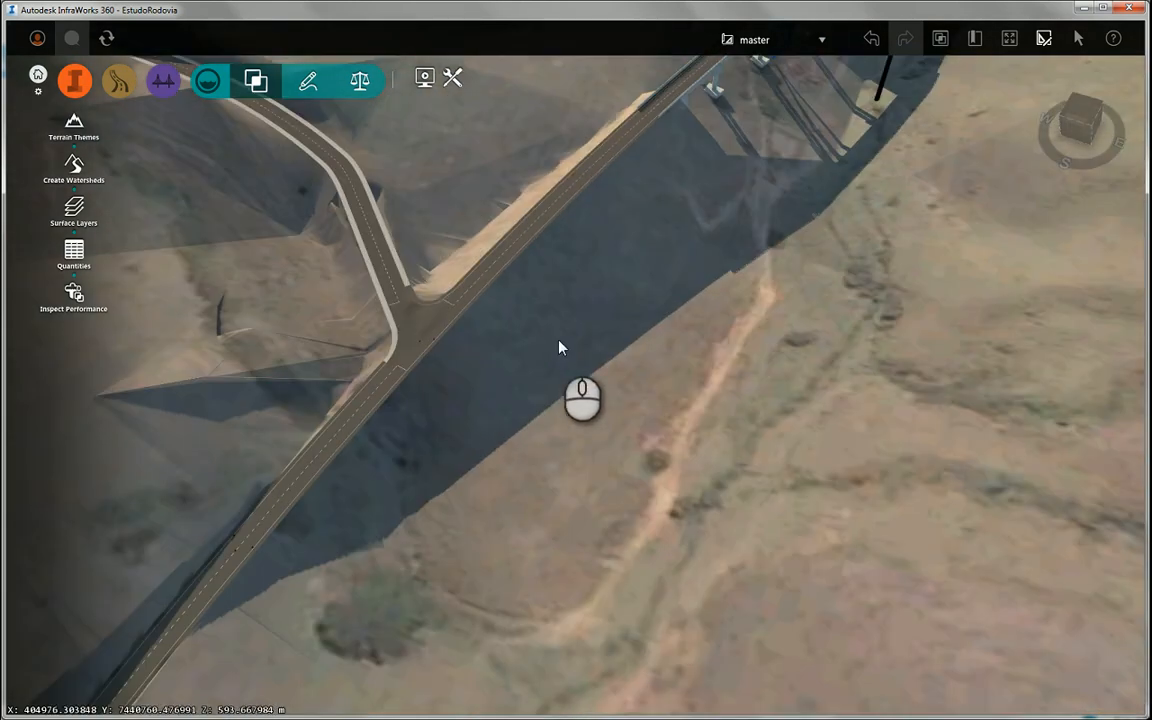
scroll(416, 342, "up", 2)
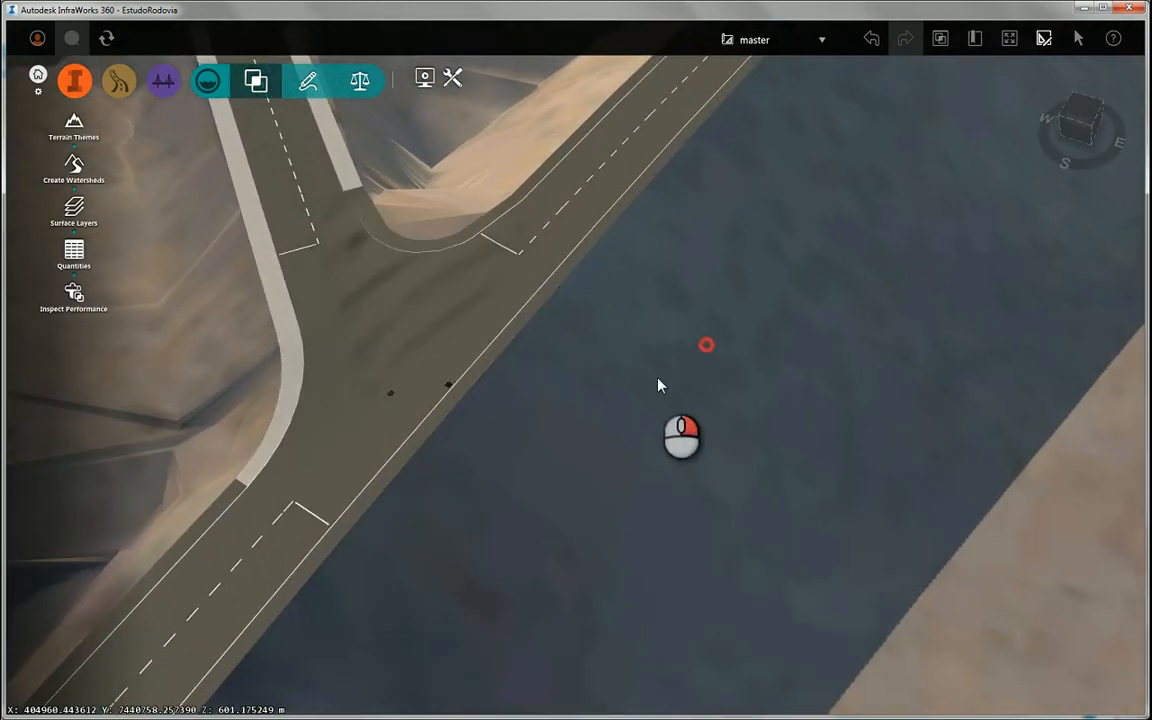
left_click_drag(661, 386, 519, 437)
scroll(505, 410, "down", 3)
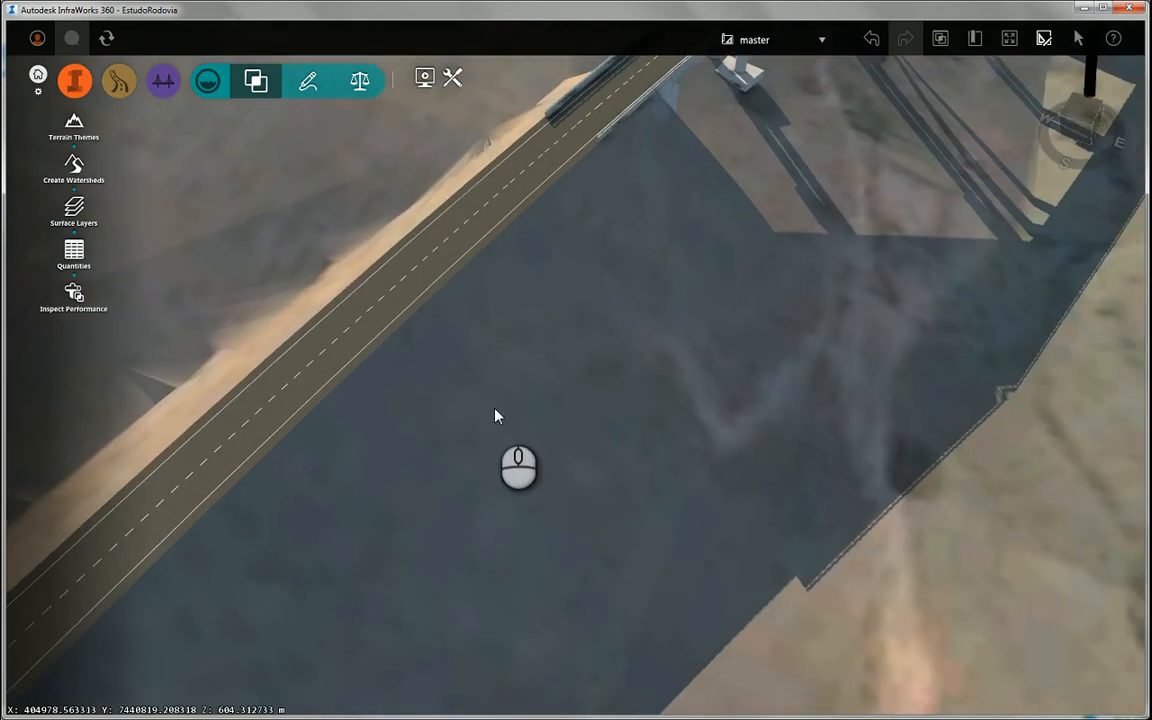
Select Design Road 6 and examine its geometry and alignment from the road intersection northwards.
left_click(352, 406)
left_click_drag(406, 468, 453, 515)
scroll(551, 285, "down", 4)
right_click_drag(517, 496, 603, 145)
right_click_drag(530, 537, 636, 262)
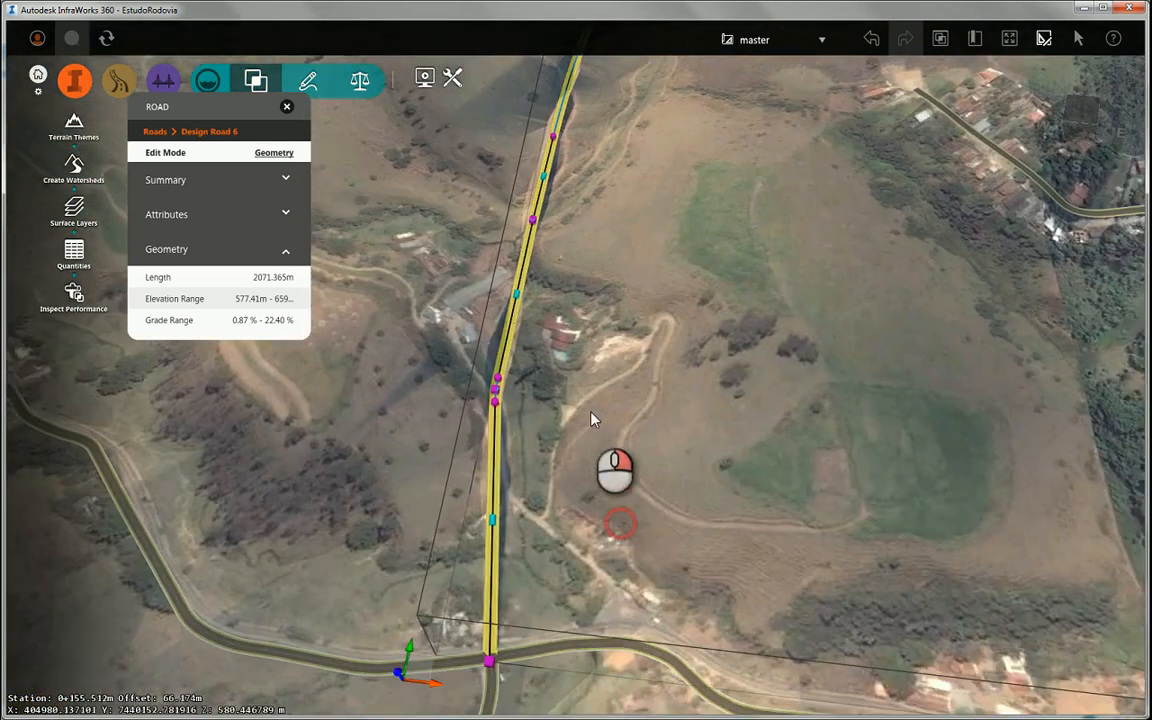
scroll(510, 465, "up", 5)
scroll(539, 354, "up", 5)
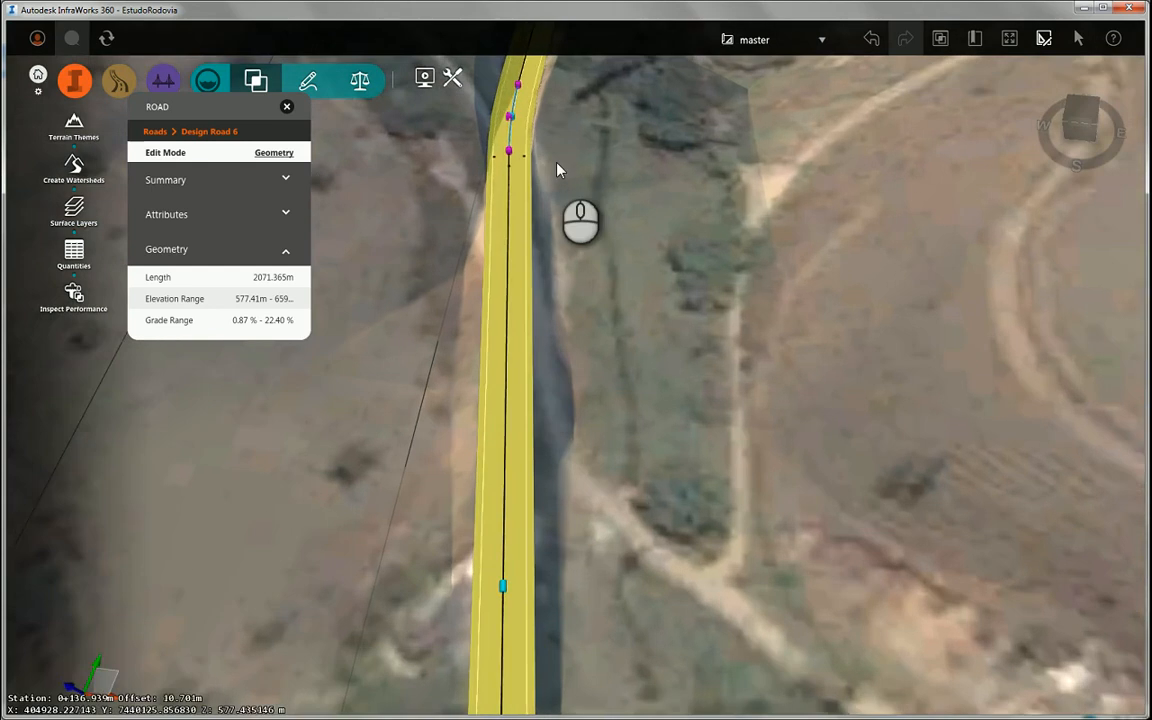
Examine the inlets and manhole covers around the curve of Design Road 6, and clear the road selection.
right_click_drag(600, 141, 672, 626)
scroll(530, 250, "up", 4)
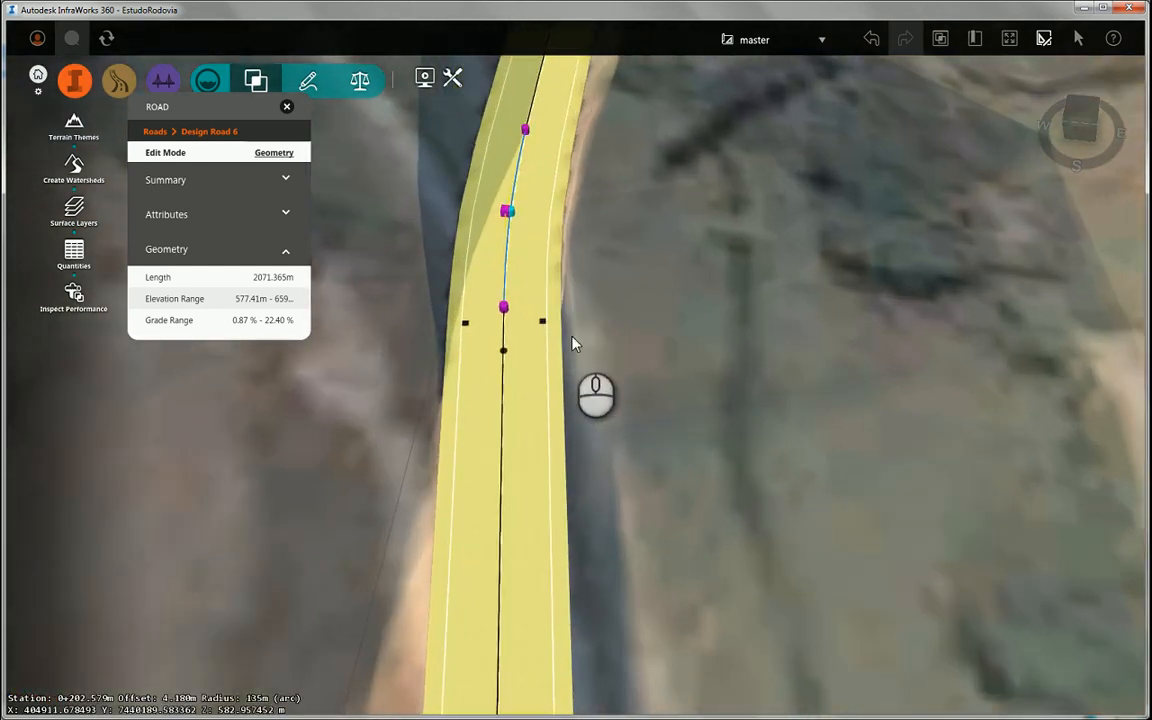
left_click_drag(635, 400, 650, 290)
right_click_drag(622, 471, 656, 122)
left_click_drag(636, 543, 540, 680)
scroll(543, 468, "up", 3)
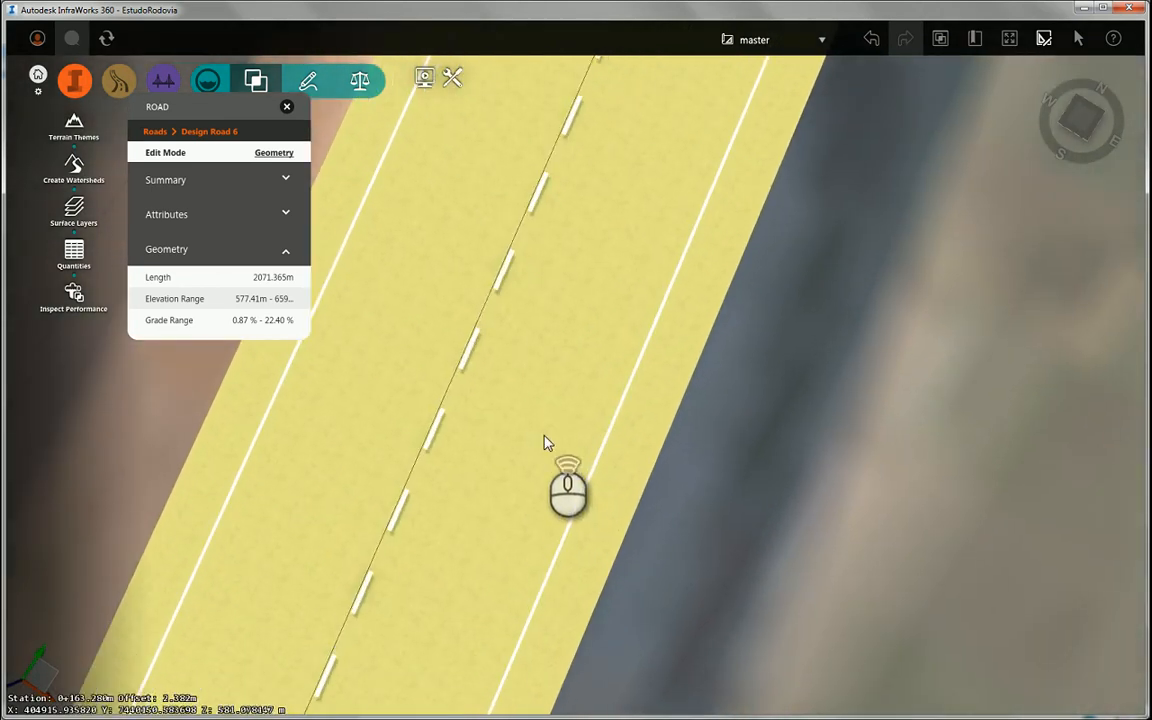
left_click_drag(728, 560, 842, 430)
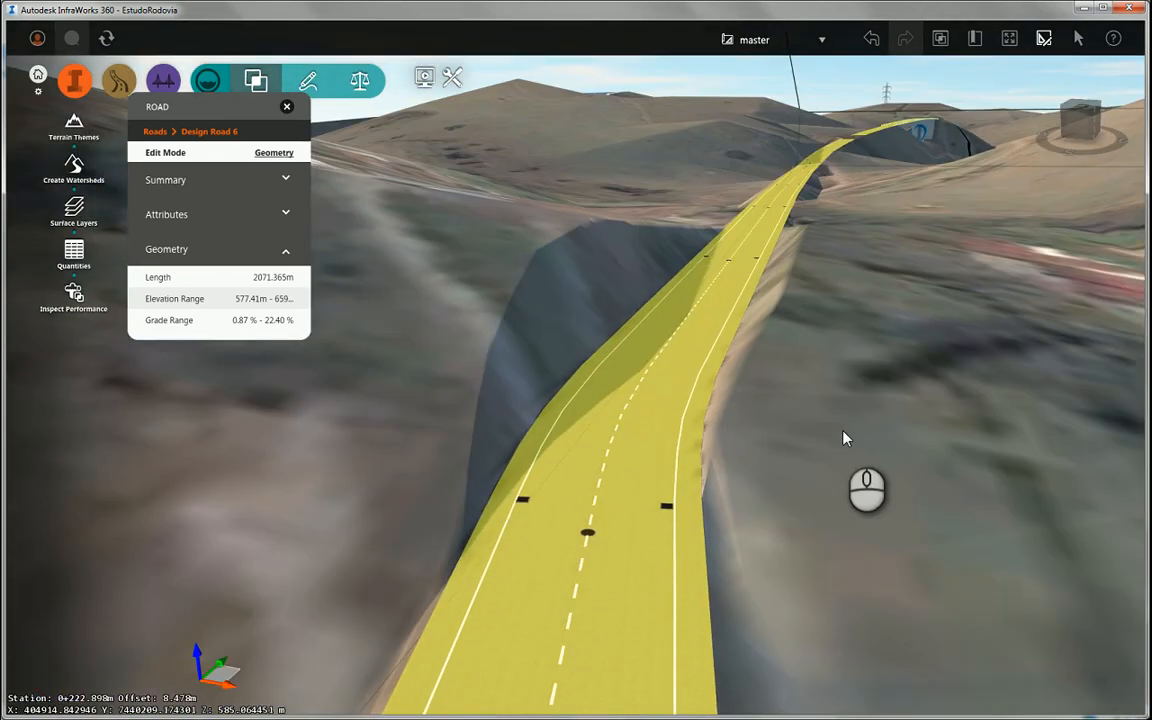
key("Escape")
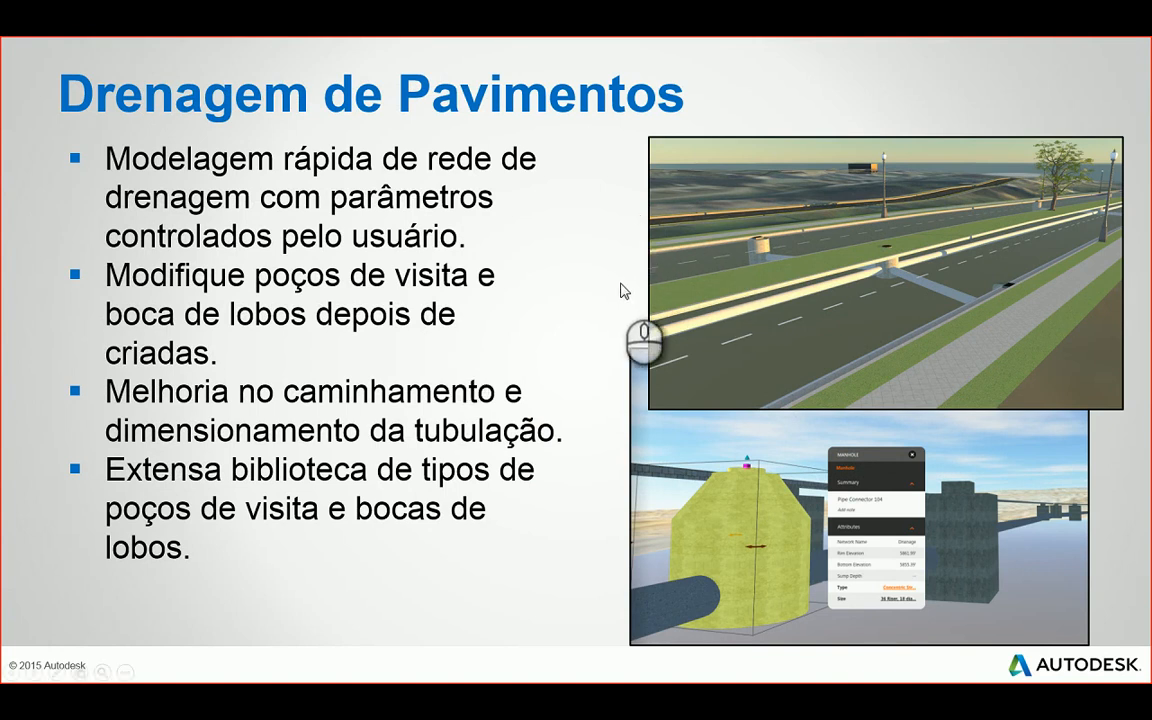
Switch from the slides back to InfraWorks and inspect the manholes and pipes buried beneath the road.
key("super")
left_click(684, 675)
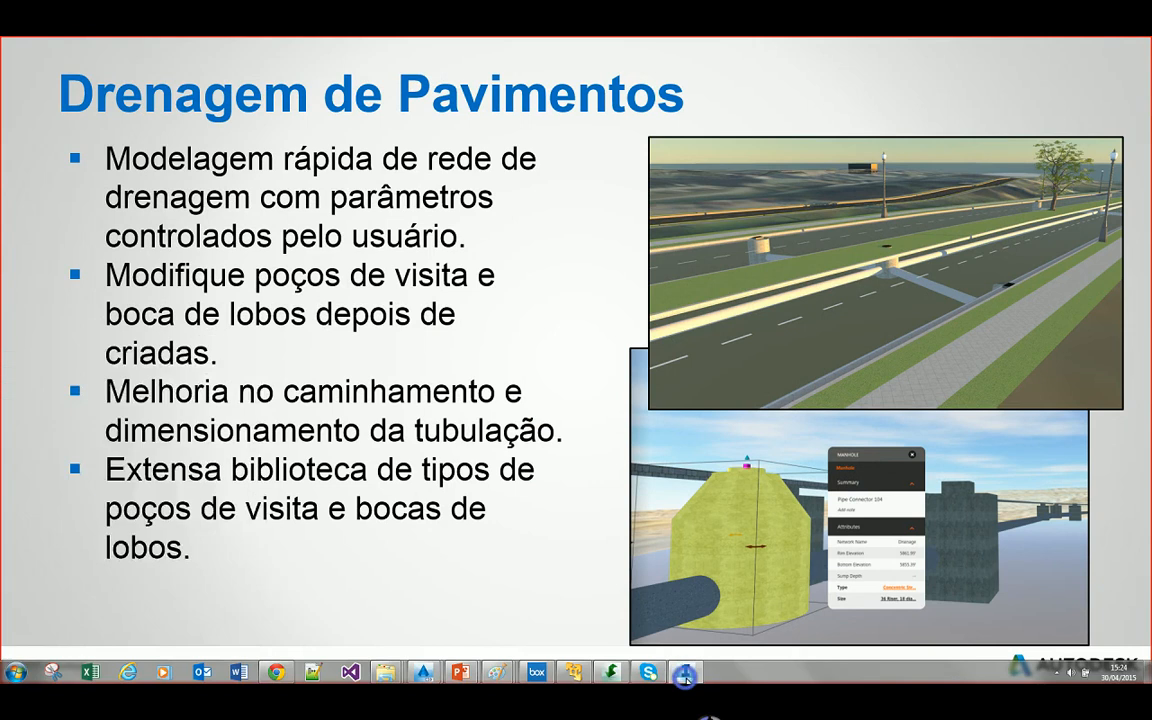
left_click_drag(598, 474, 607, 411)
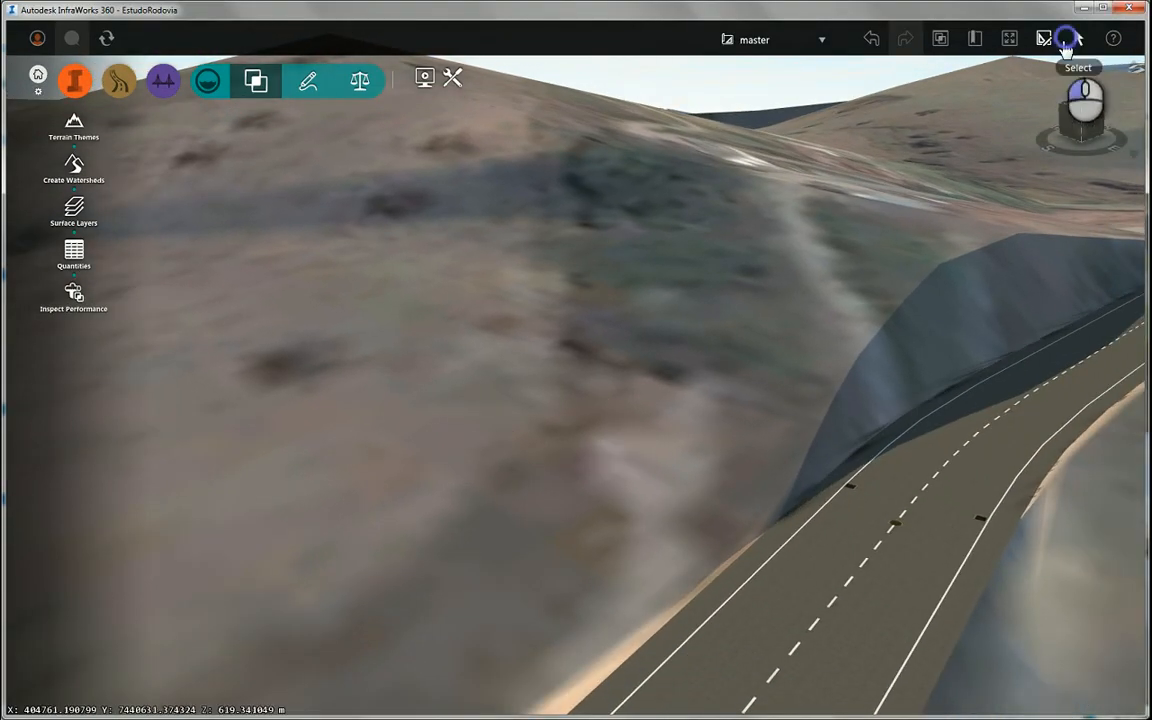
left_click_drag(740, 365, 620, 525)
scroll(620, 525, "up", 5)
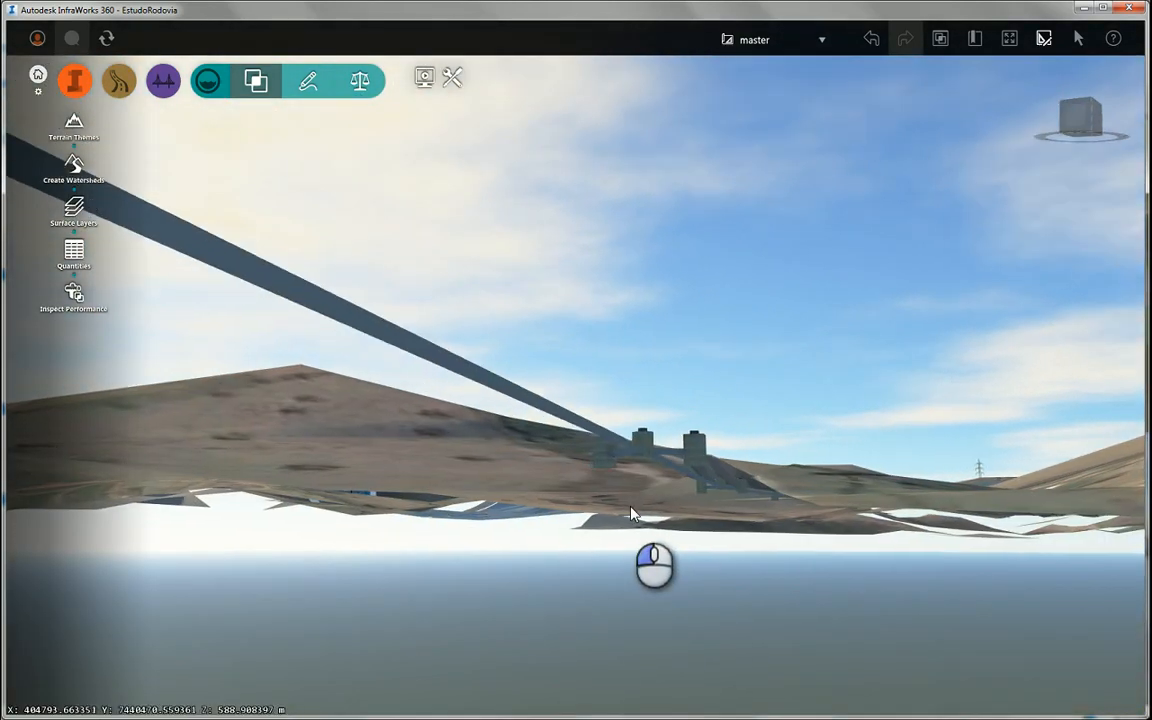
Try lowering the buried manhole to a rim elevation of 579.12 m and moving the end of its connected 500 mm pipeline.
left_click(643, 450)
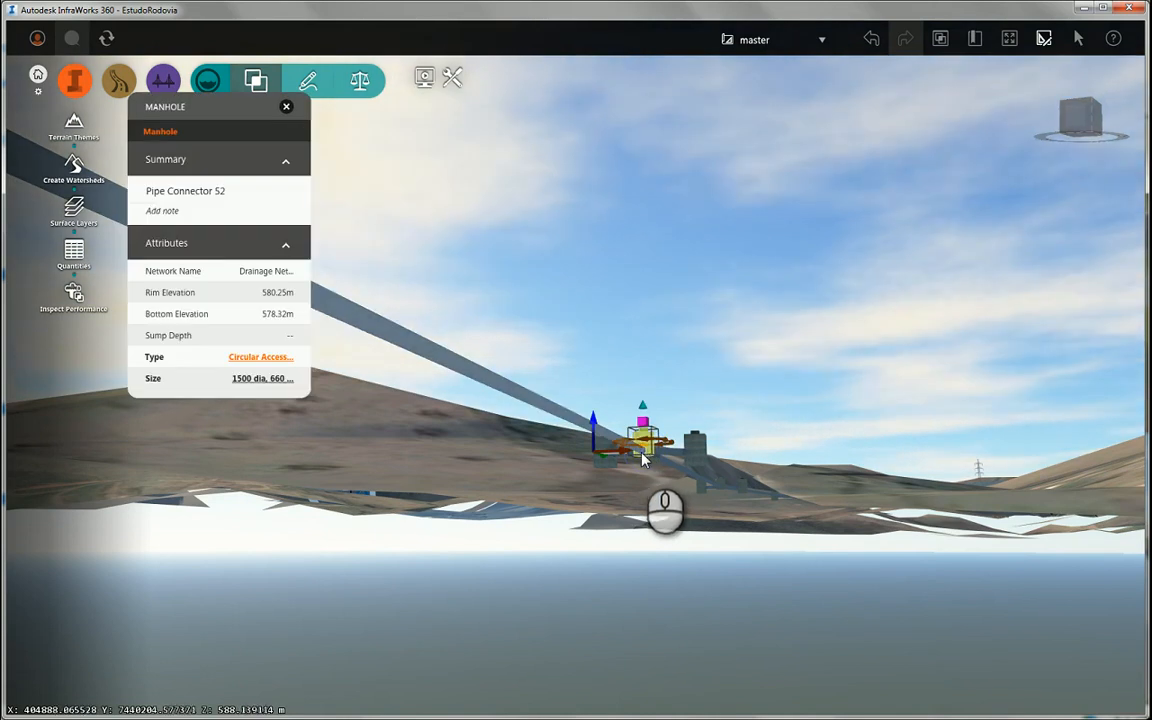
left_click_drag(643, 418, 653, 407)
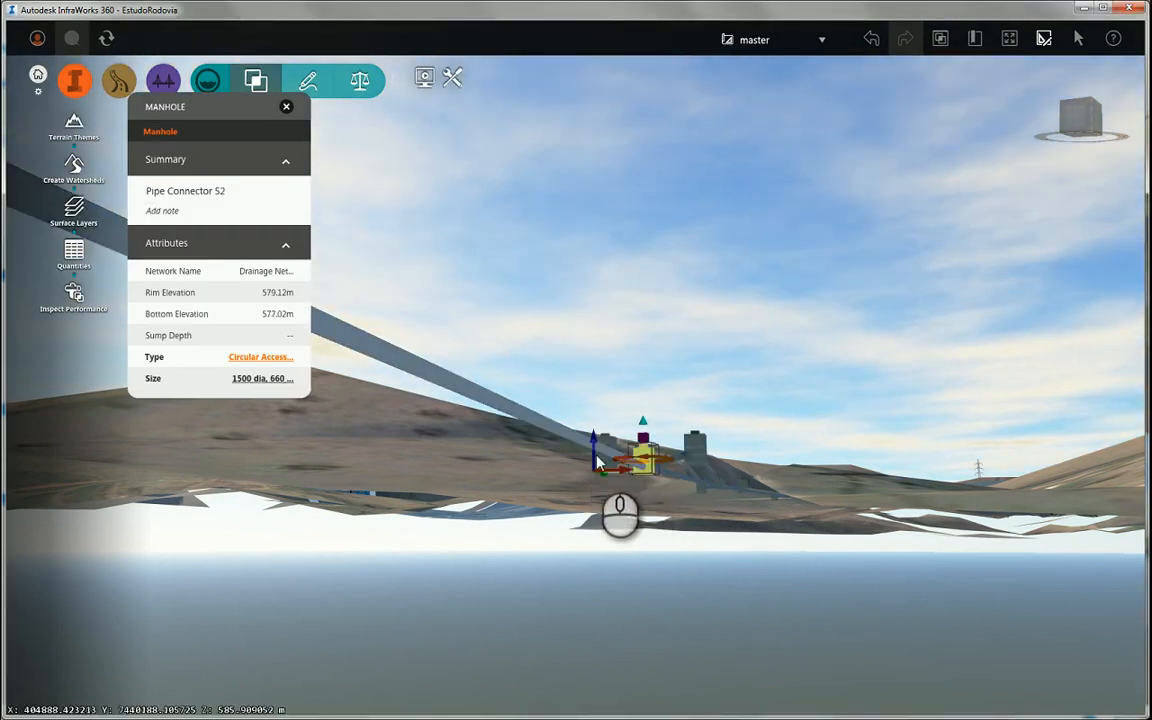
left_click(642, 472)
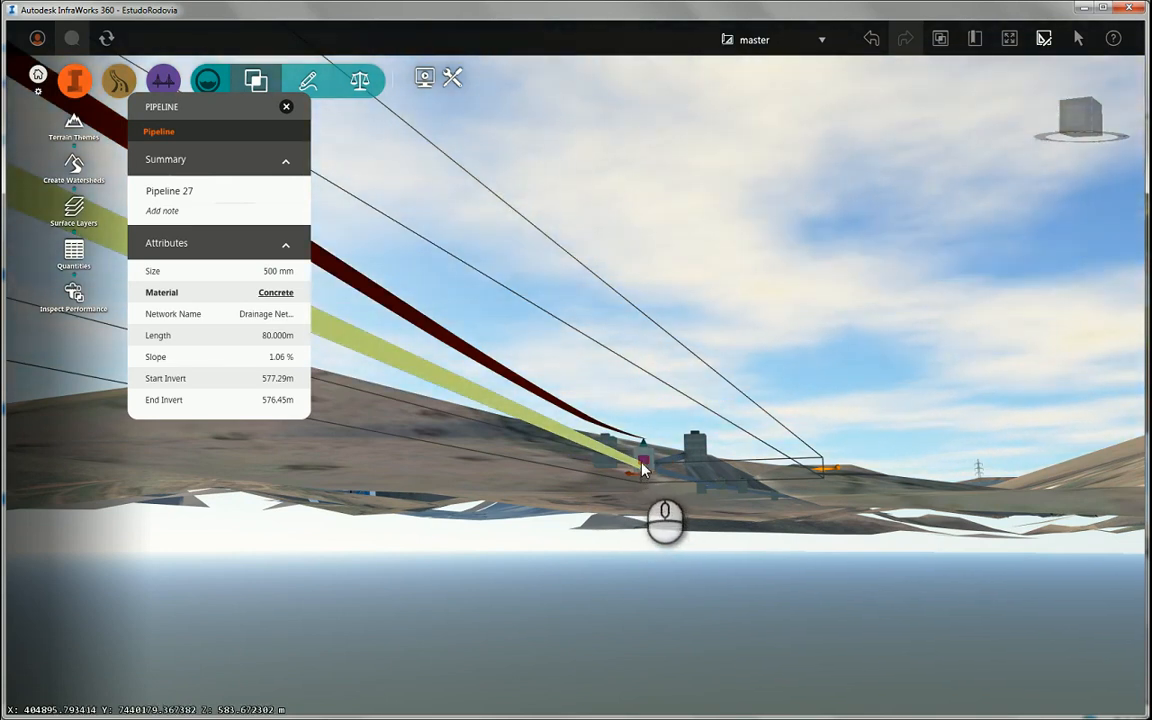
left_click_drag(642, 472, 672, 564)
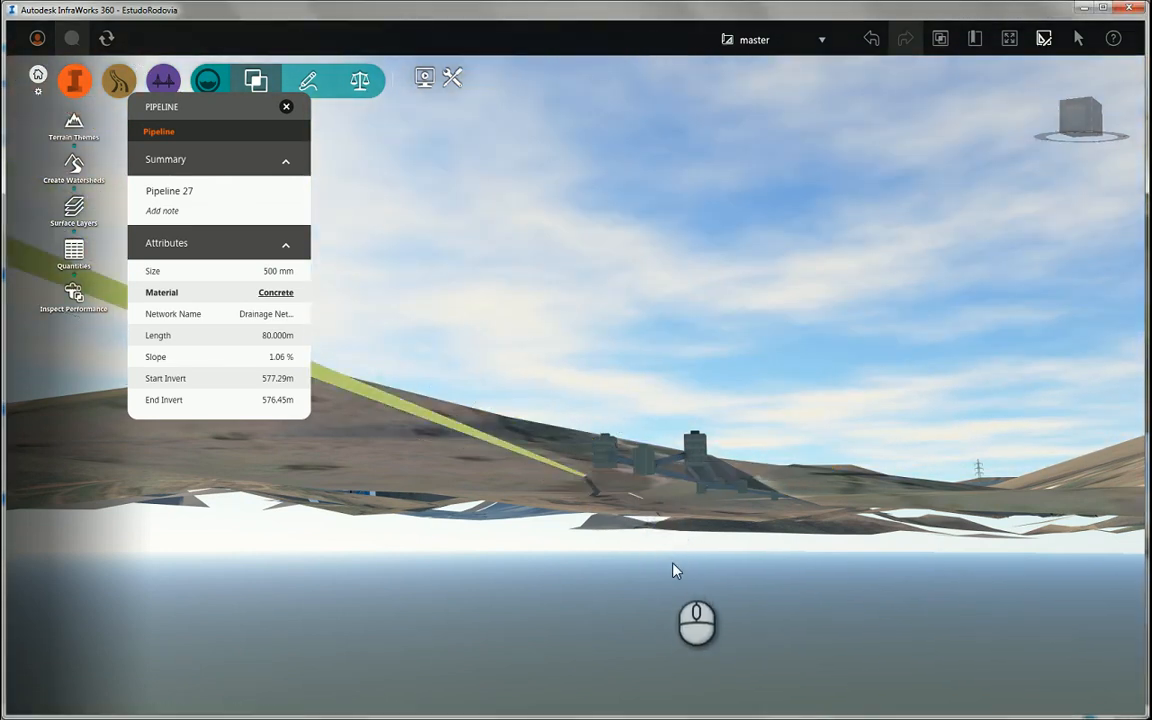
left_click(641, 570)
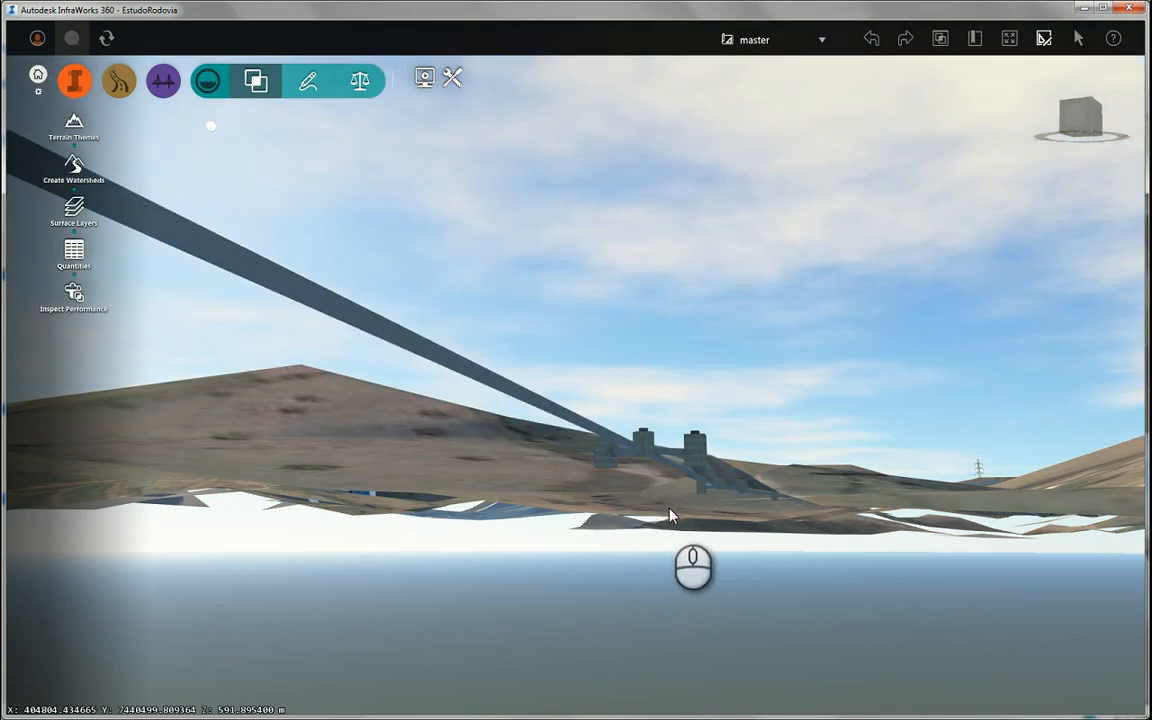
Examine the road above ground, from its curved stretch back to the intersection with the crossing road.
left_click(667, 512)
left_click_drag(667, 512, 661, 553)
scroll(630, 400, "down", 5)
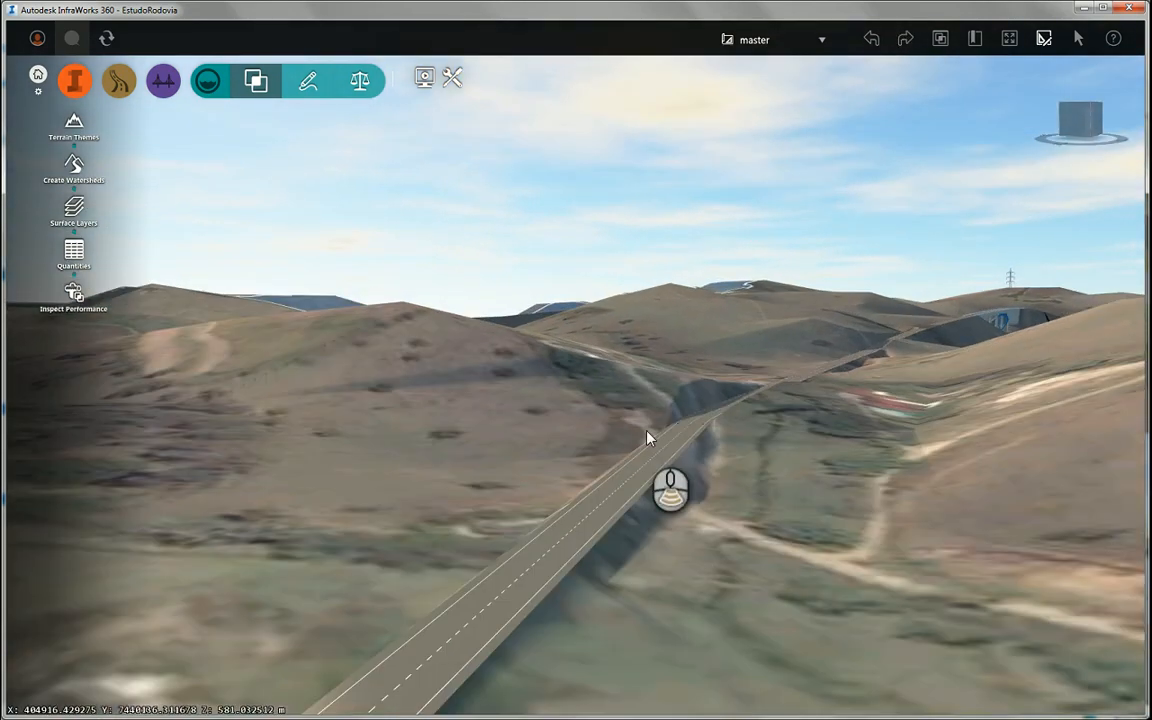
scroll(502, 589, "up", 4)
right_click_drag(509, 642, 523, 425)
left_click_drag(649, 702, 711, 692)
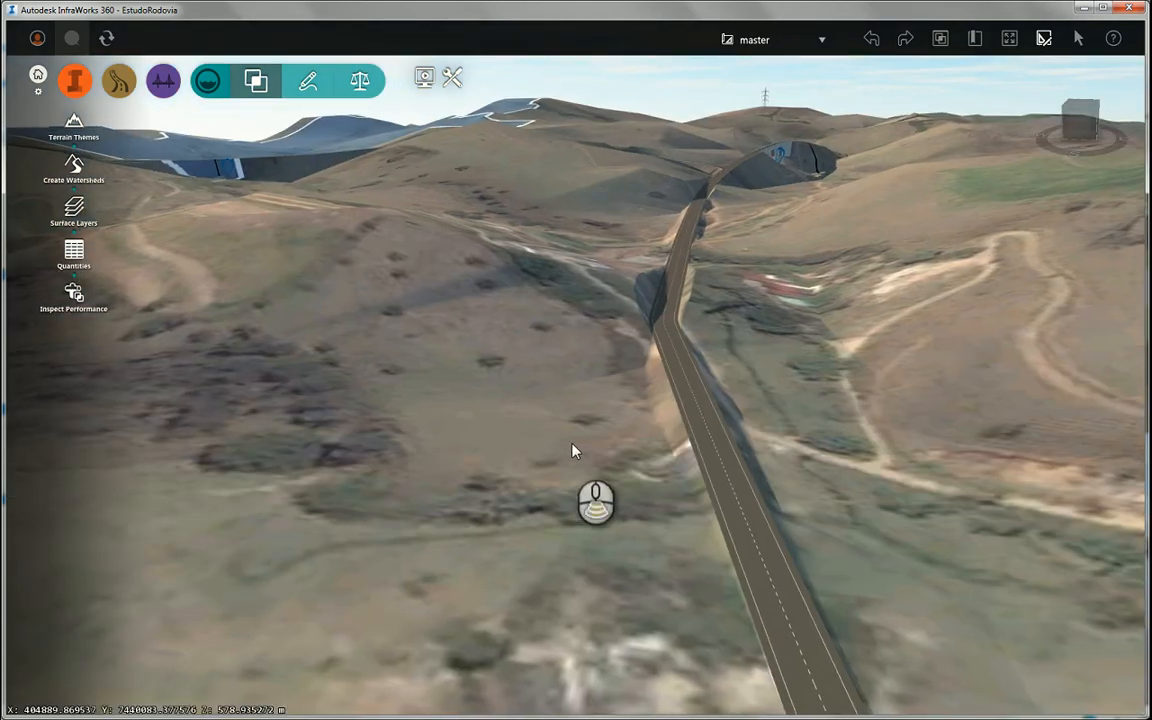
scroll(573, 453, "down", 5)
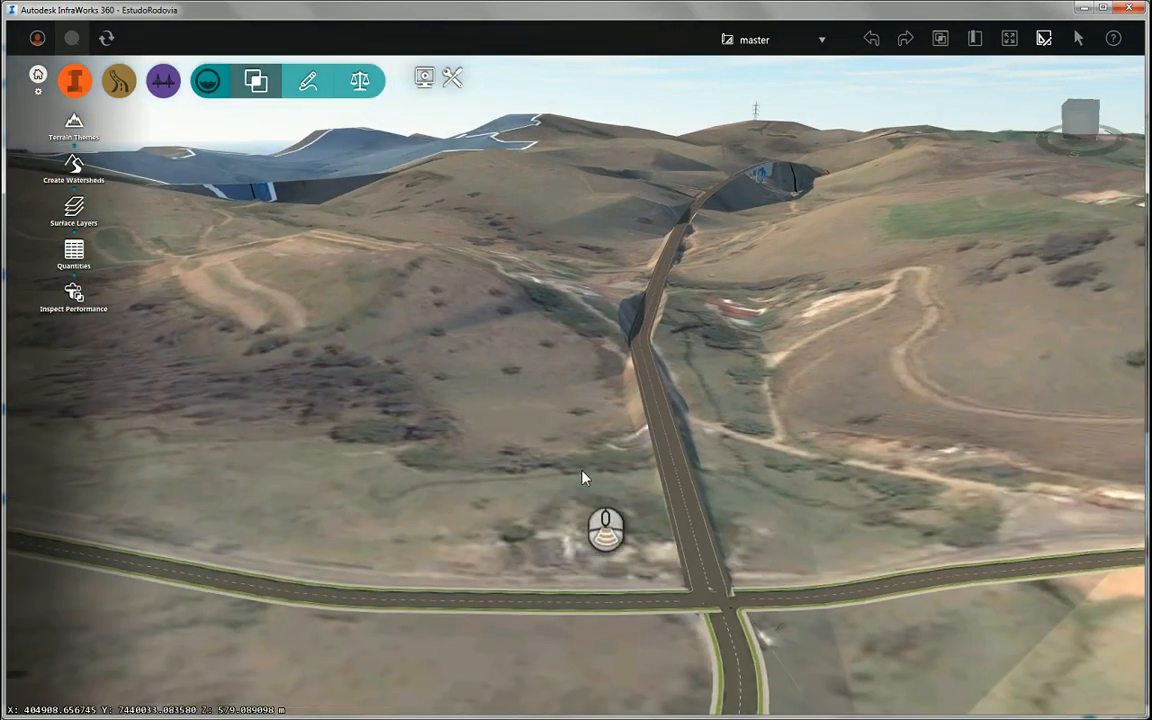
scroll(585, 475, "down", 3)
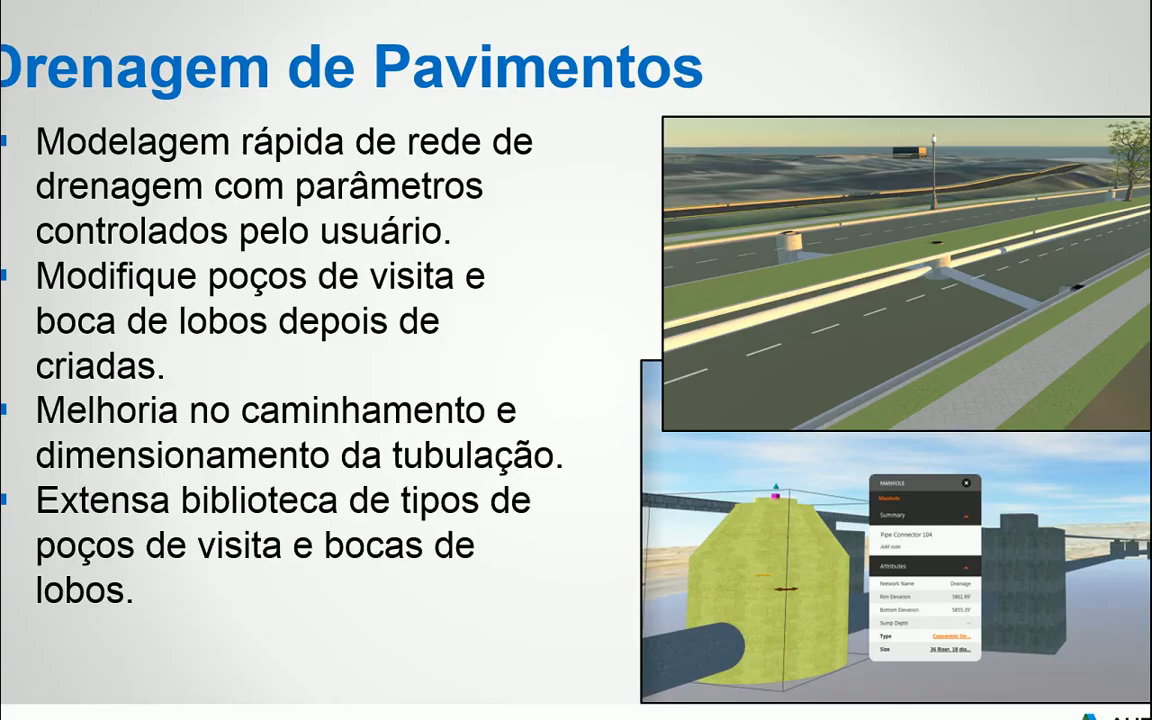